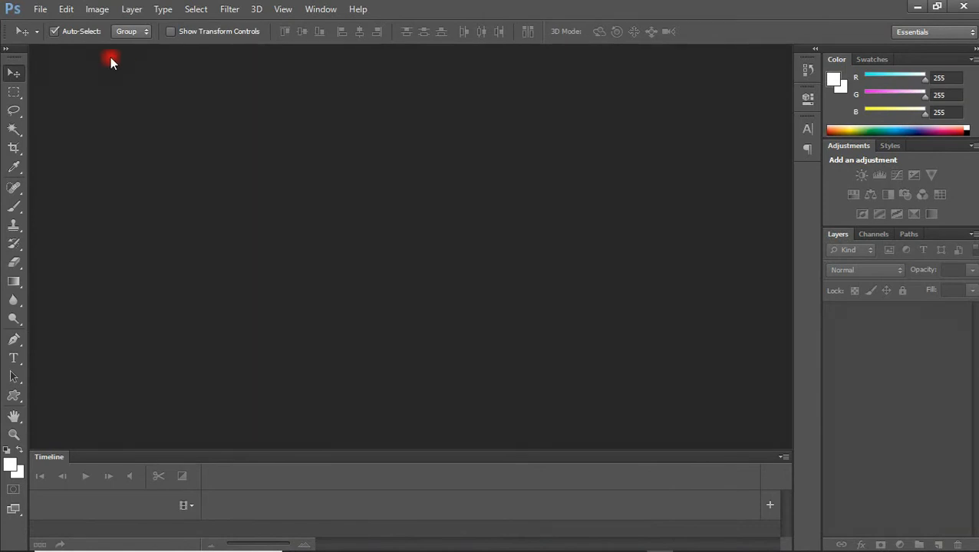
Step: Create a new document named "unique house estate" that is 6 inches wide and 5 inches high
{"action": "left_click", "coordinate": [40, 9]}
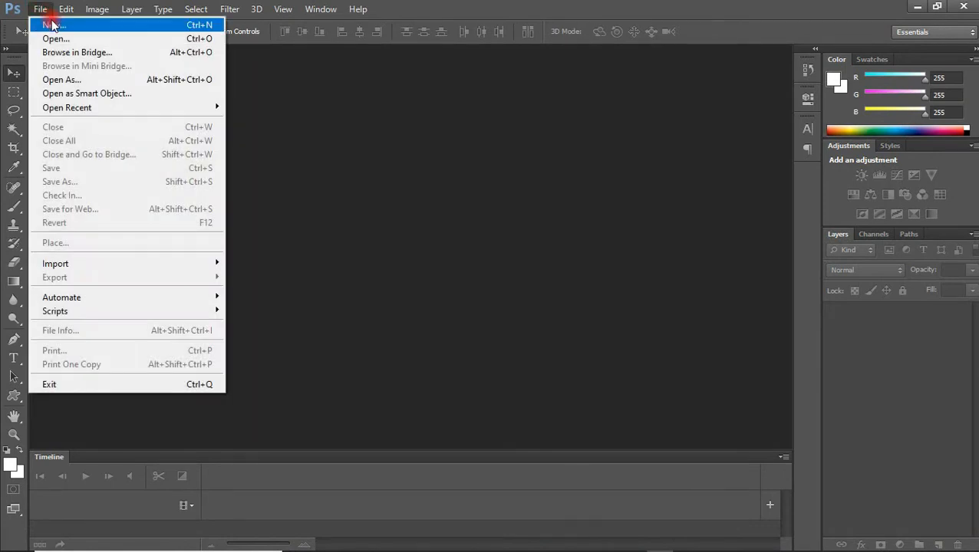
{"action": "left_click", "coordinate": [51, 24]}
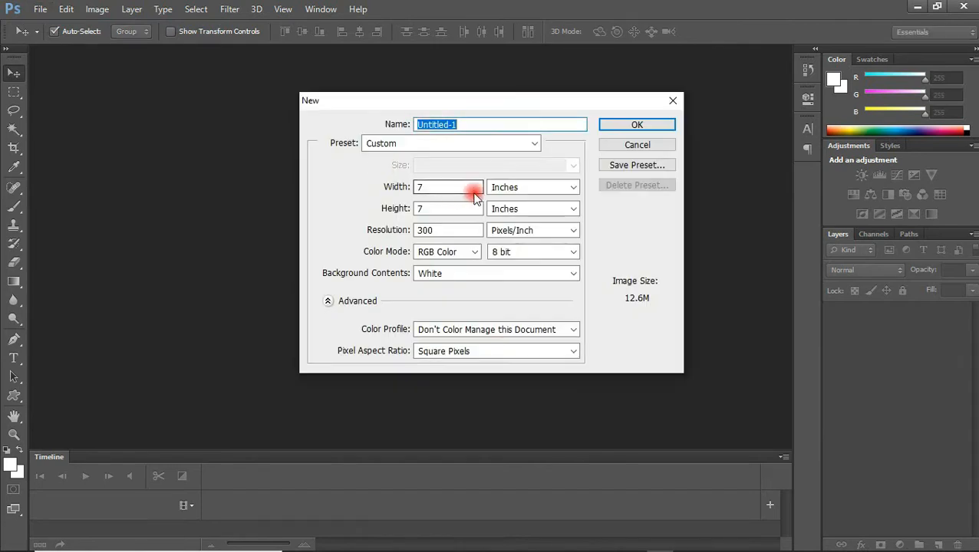
{"action": "left_click_drag", "start_coordinate": [427, 186], "coordinate": [409, 189]}
{"action": "type", "text": "6"}
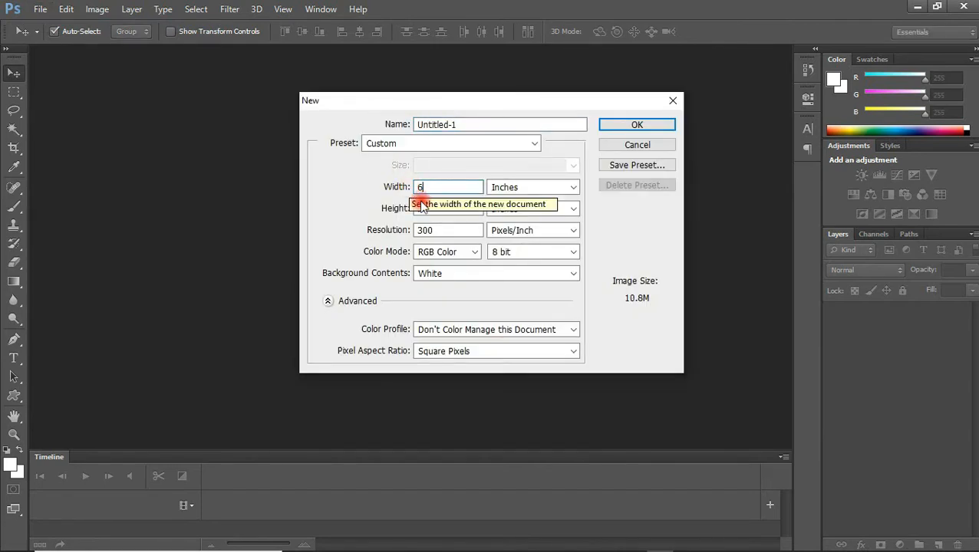
{"action": "double_click", "coordinate": [425, 208]}
{"action": "left_click_drag", "start_coordinate": [424, 208], "coordinate": [389, 215]}
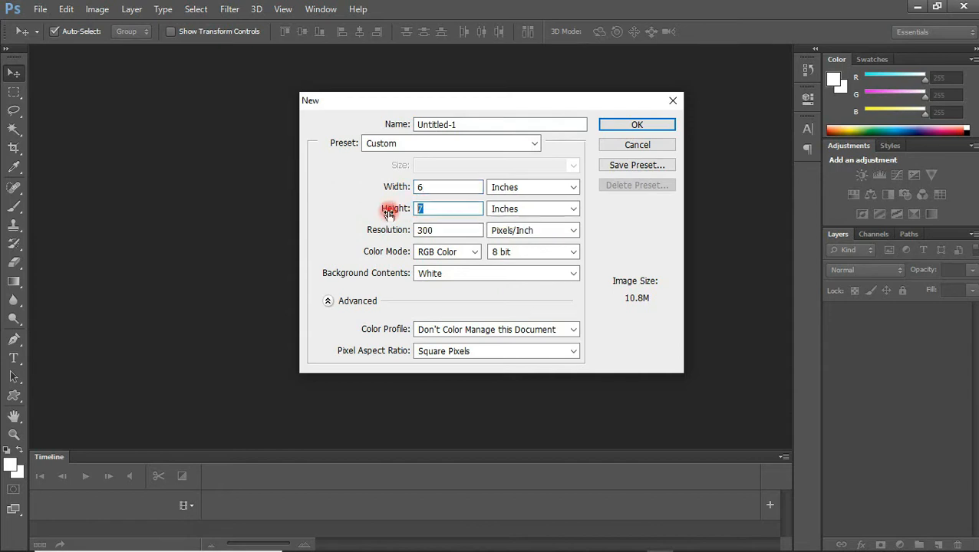
{"action": "type", "text": "5"}
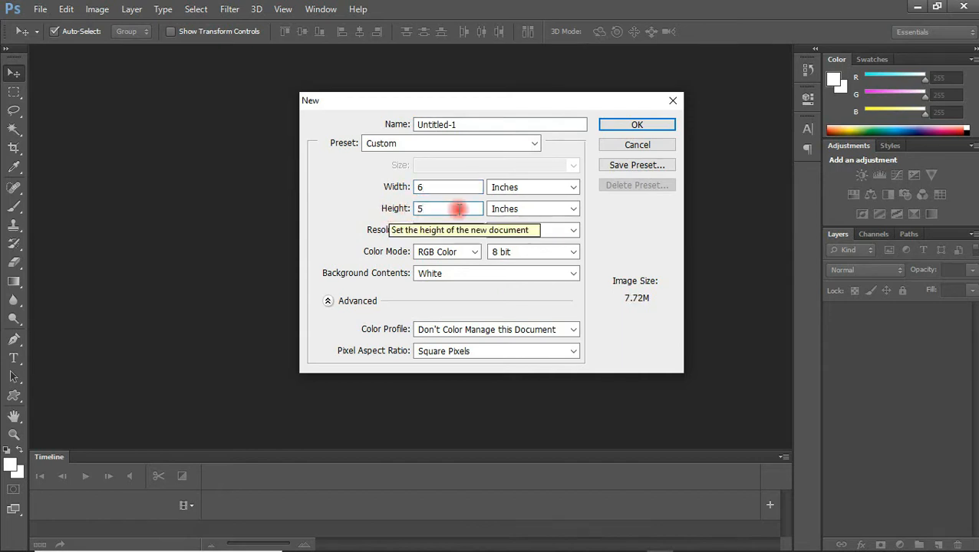
{"action": "left_click_drag", "start_coordinate": [465, 125], "coordinate": [412, 119]}
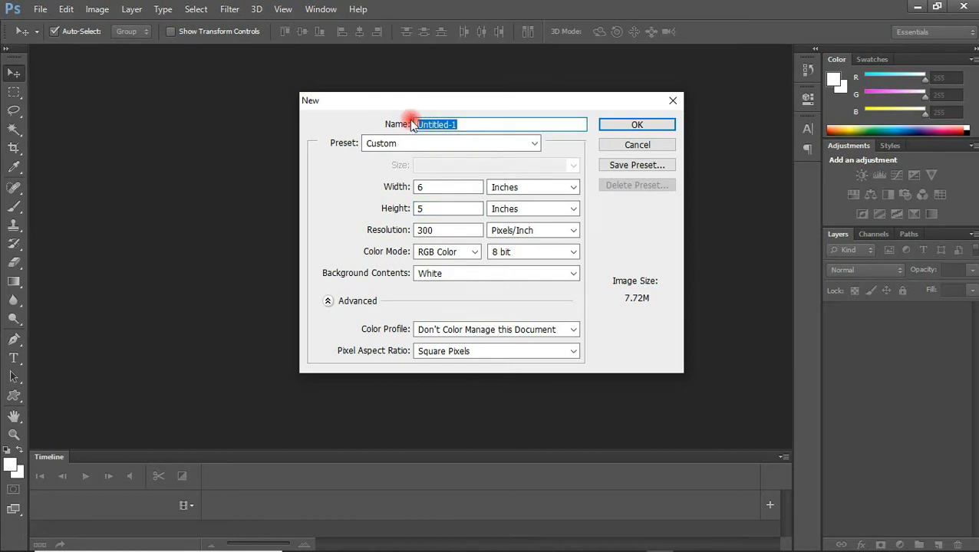
{"action": "type", "text": "unique house"}
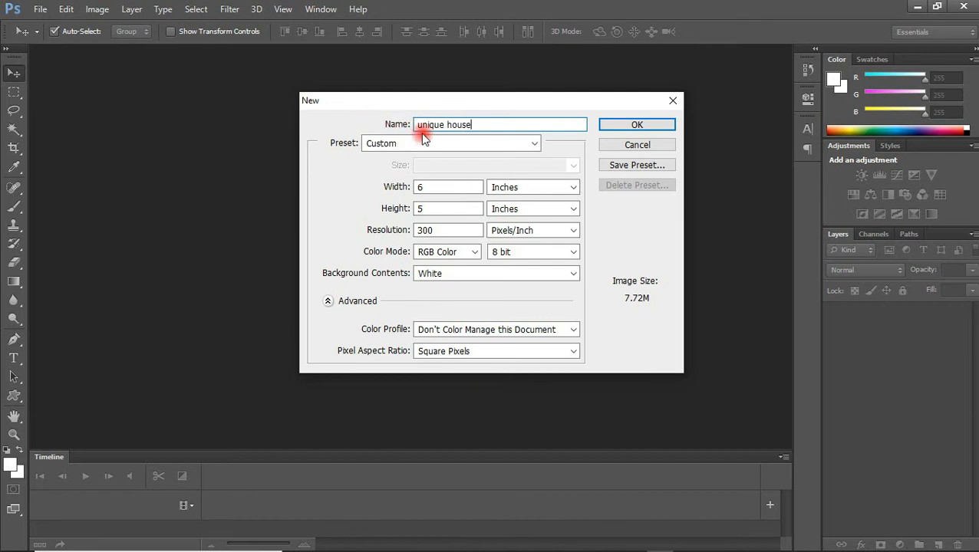
{"action": "left_click", "coordinate": [499, 125]}
{"action": "type", "text": "estate"}
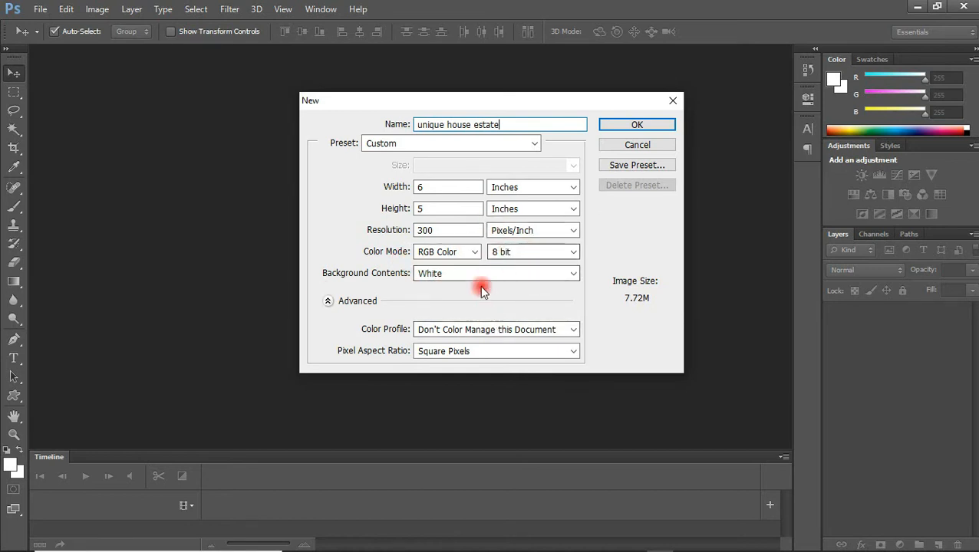
{"action": "left_click", "coordinate": [638, 126]}
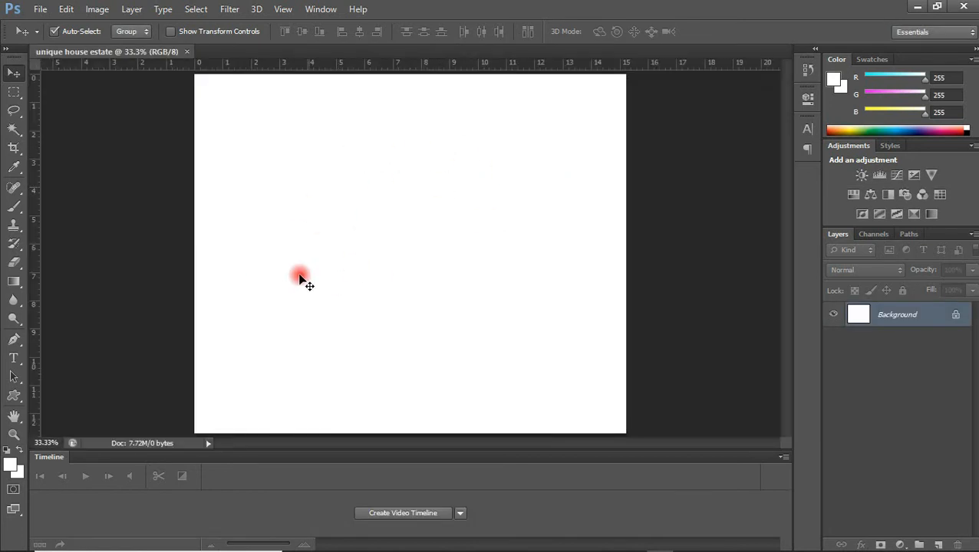
Step: Place the house photo from the New folder in File Explorer into the Photoshop document, positioned at about X 900 px, Y 465.5 px
{"action": "mouse_move", "coordinate": [334, 546]}
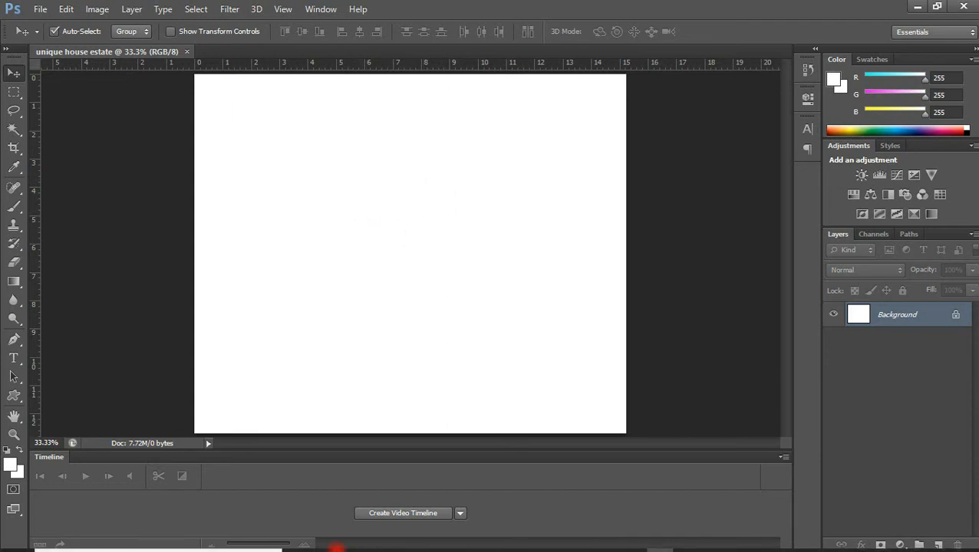
{"action": "left_click", "coordinate": [331, 539]}
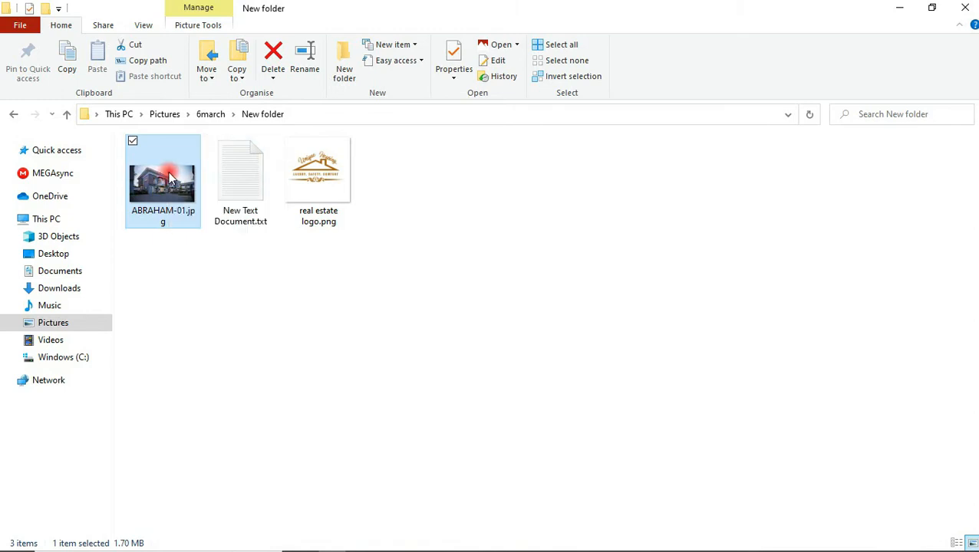
{"action": "left_click_drag", "start_coordinate": [170, 178], "coordinate": [365, 277]}
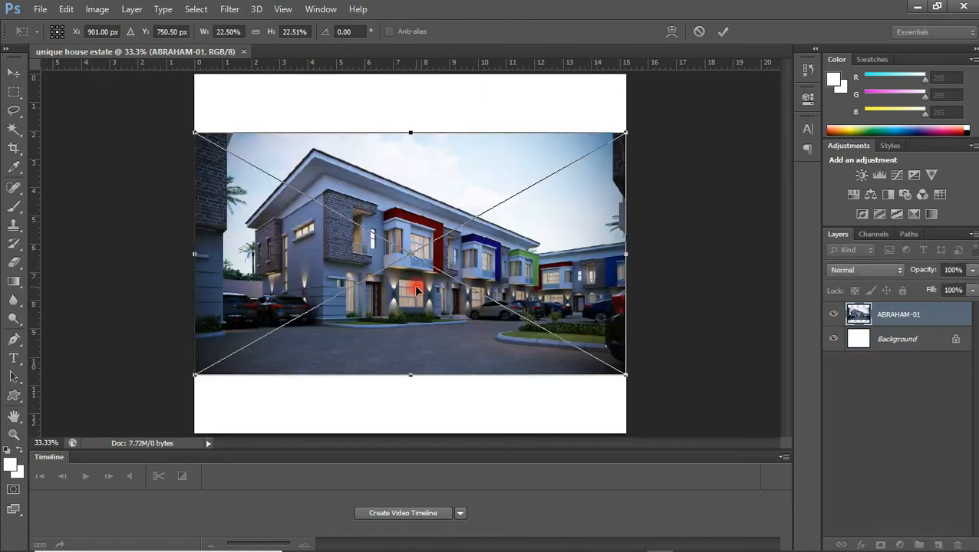
{"action": "left_click_drag", "start_coordinate": [414, 284], "coordinate": [412, 218]}
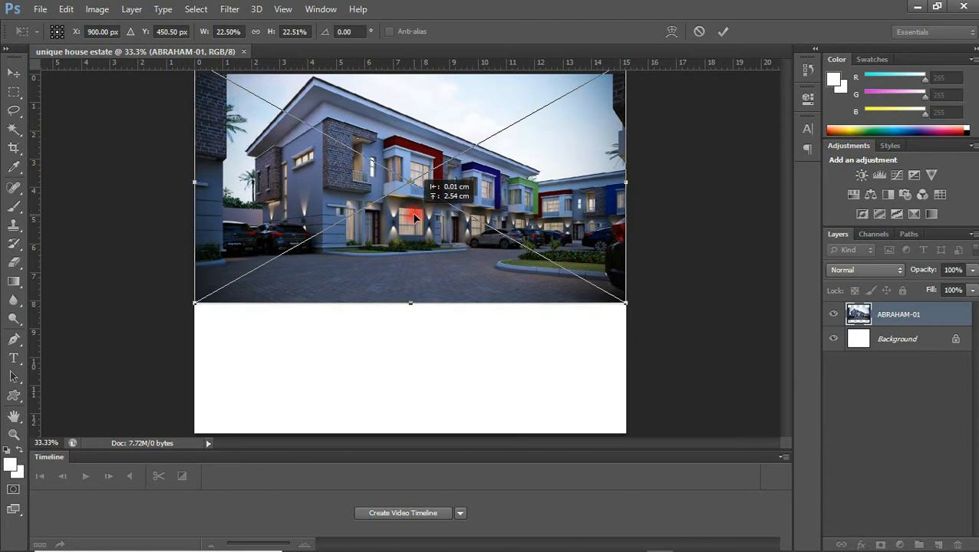
{"action": "left_click_drag", "start_coordinate": [414, 218], "coordinate": [418, 223]}
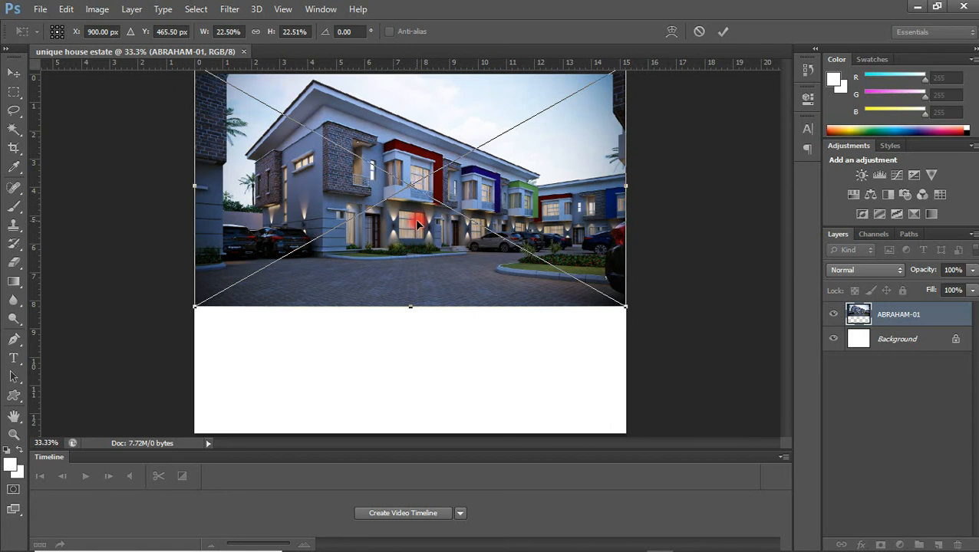
{"action": "key", "text": "Return"}
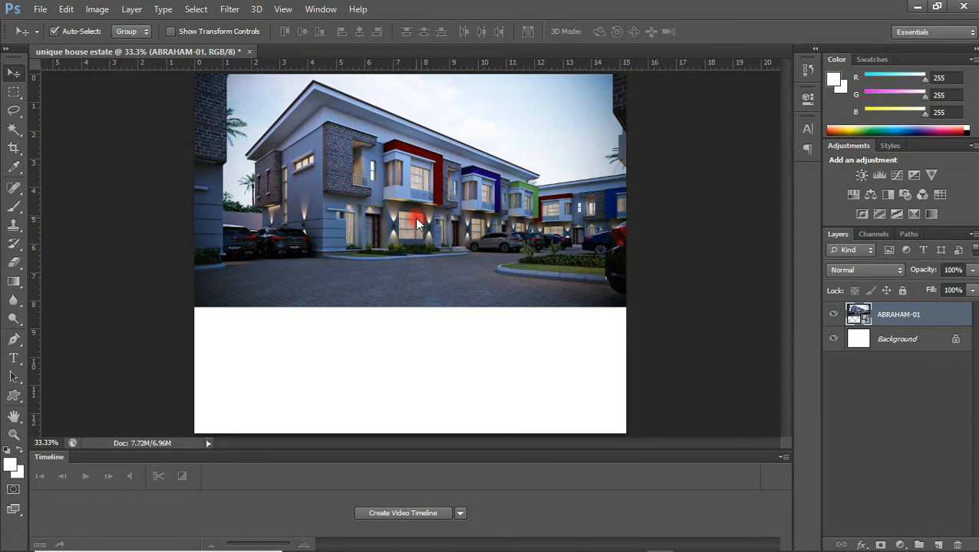
Step: Nudge the house photo slightly upward so it covers the upper part of the canvas
{"action": "key", "text": "Up"}
{"action": "key", "text": "Up"}
{"action": "key", "text": "Up"}
{"action": "key", "text": "Up"}
{"action": "key", "text": "Up"}
{"action": "key", "text": "Up"}
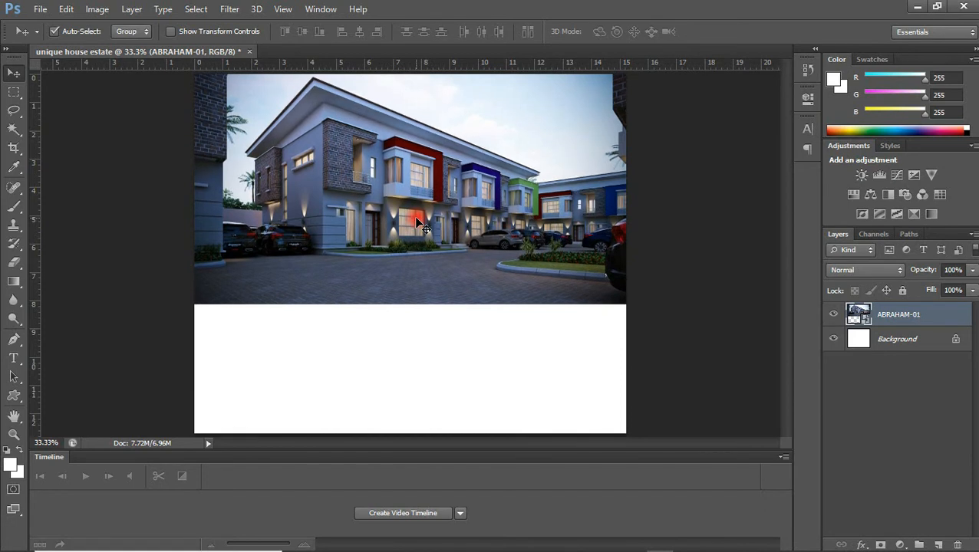
{"action": "key", "text": "Up"}
{"action": "key", "text": "Up"}
{"action": "key", "text": "Up"}
{"action": "key", "text": "Up"}
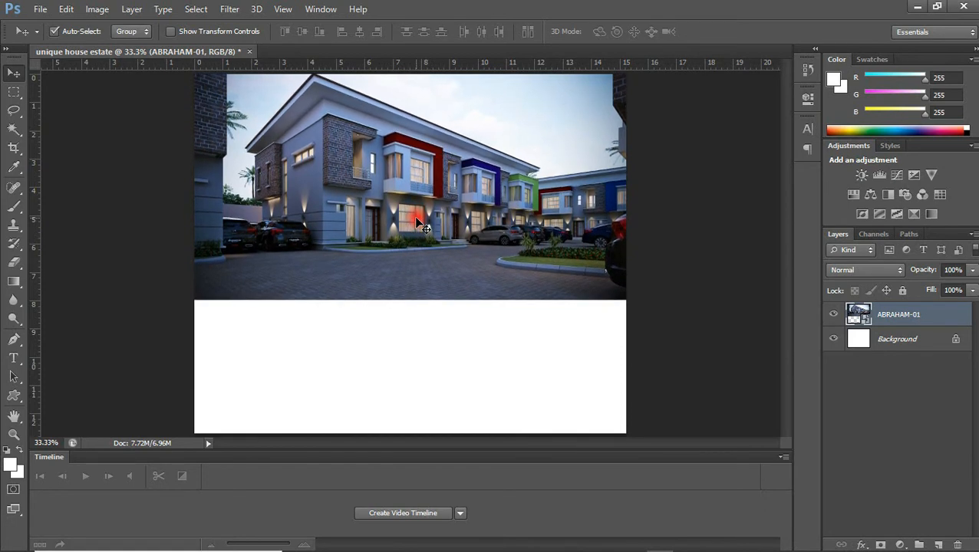
{"action": "key", "text": "Down"}
{"action": "key", "text": "Down"}
{"action": "key", "text": "Down"}
{"action": "key", "text": "Down"}
{"action": "key", "text": "Down"}
{"action": "key", "text": "Down"}
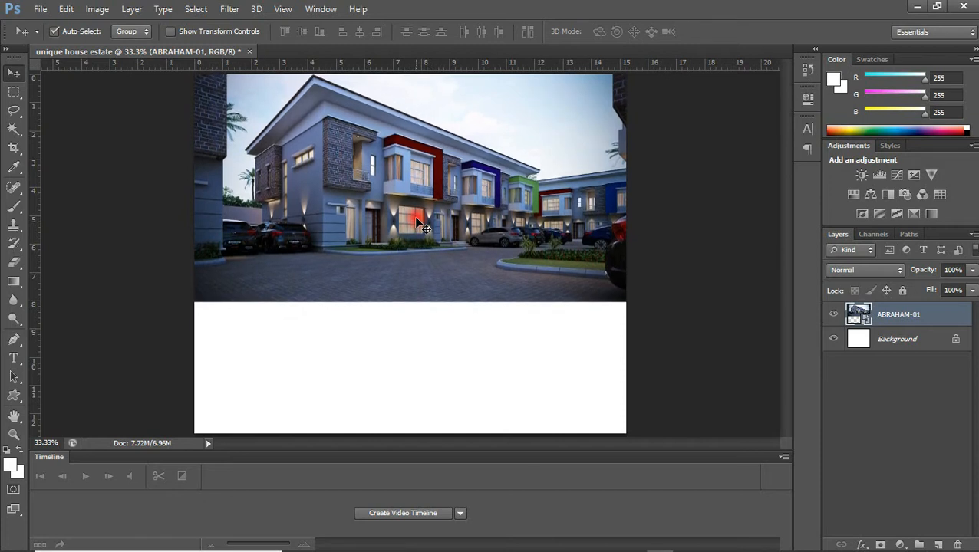
{"action": "key", "text": "Up"}
{"action": "key", "text": "Up"}
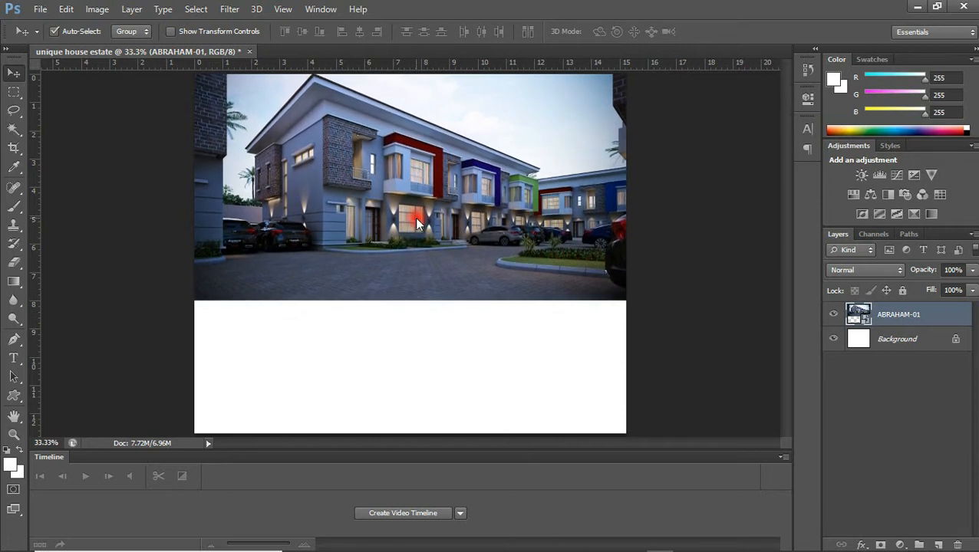
{"action": "key", "text": "Down"}
{"action": "key", "text": "Down"}
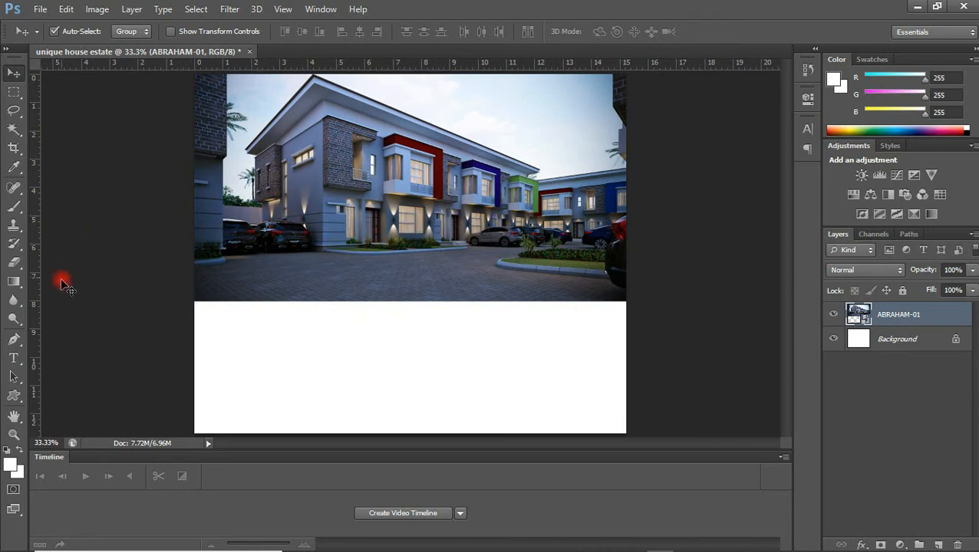
Step: Draw a rectangle about 2280 × 753 px across the blank lower canvas, overlapping the photo's lower edge, and fill it with mid grey
{"action": "left_click", "coordinate": [13, 400]}
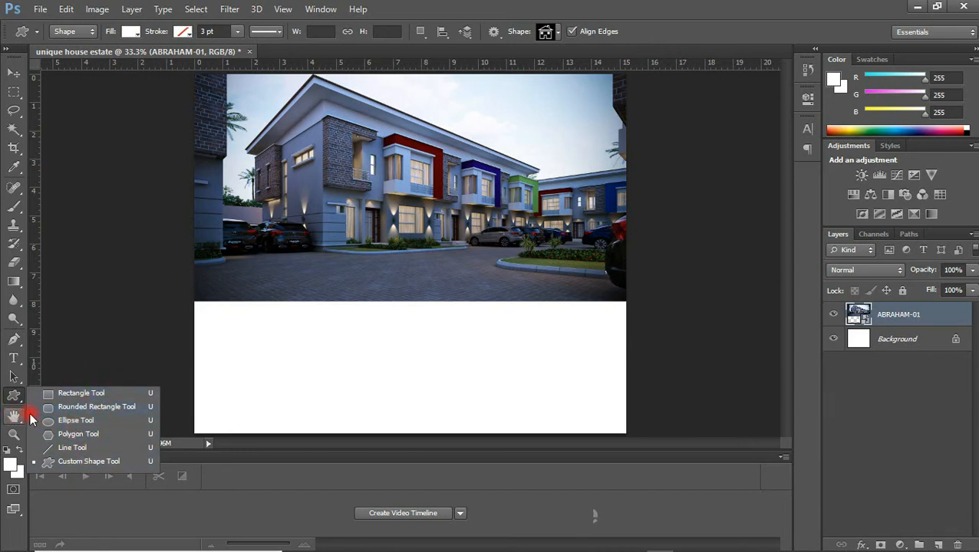
{"action": "left_click", "coordinate": [93, 394]}
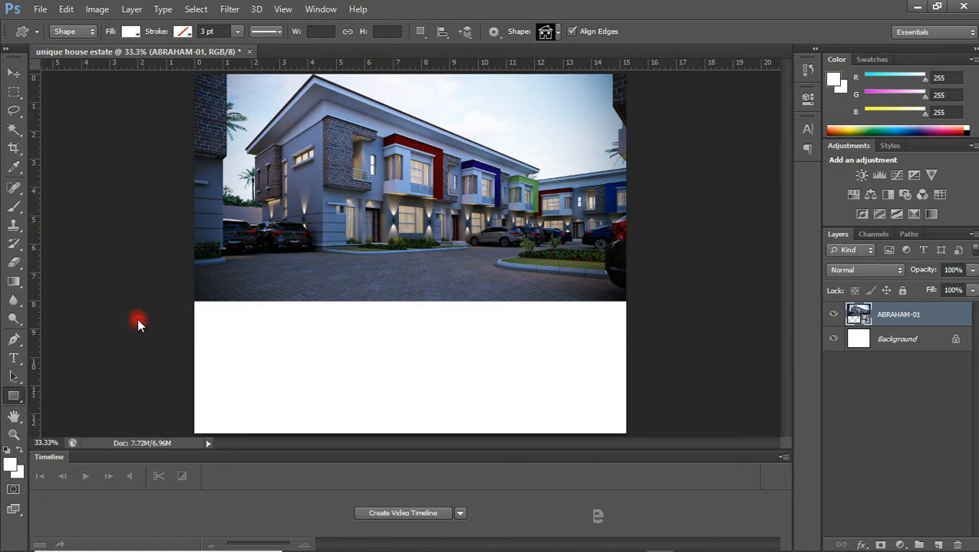
{"action": "left_click_drag", "start_coordinate": [140, 290], "coordinate": [683, 472]}
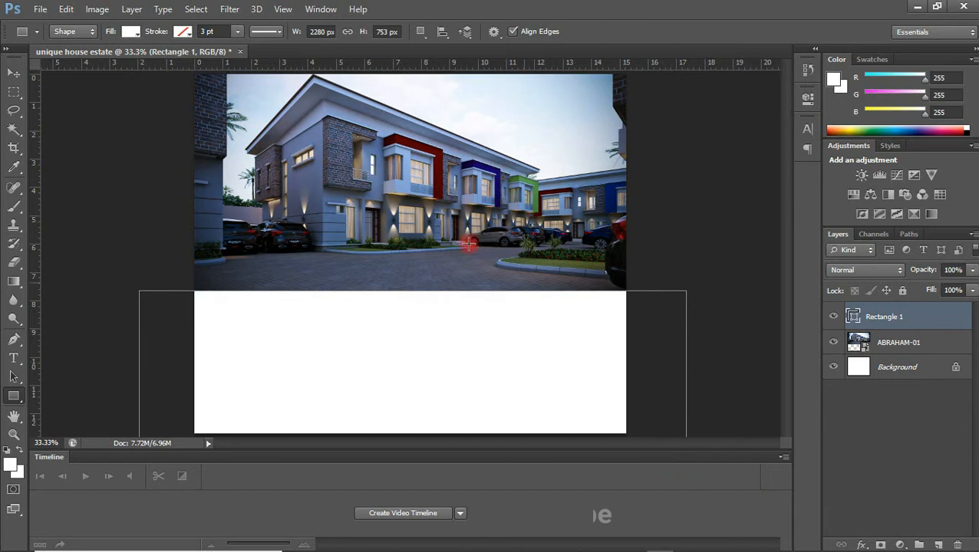
{"action": "left_click", "coordinate": [131, 32]}
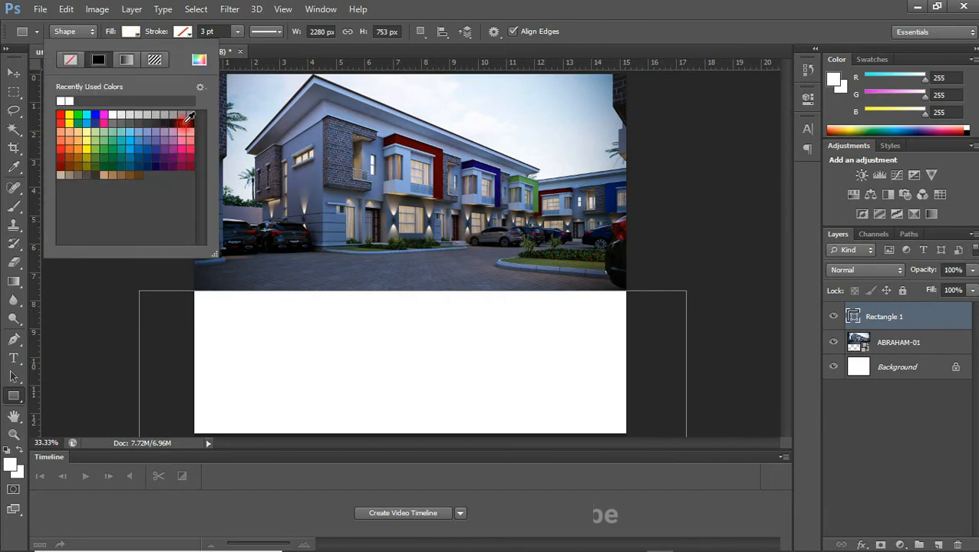
{"action": "left_click", "coordinate": [189, 115]}
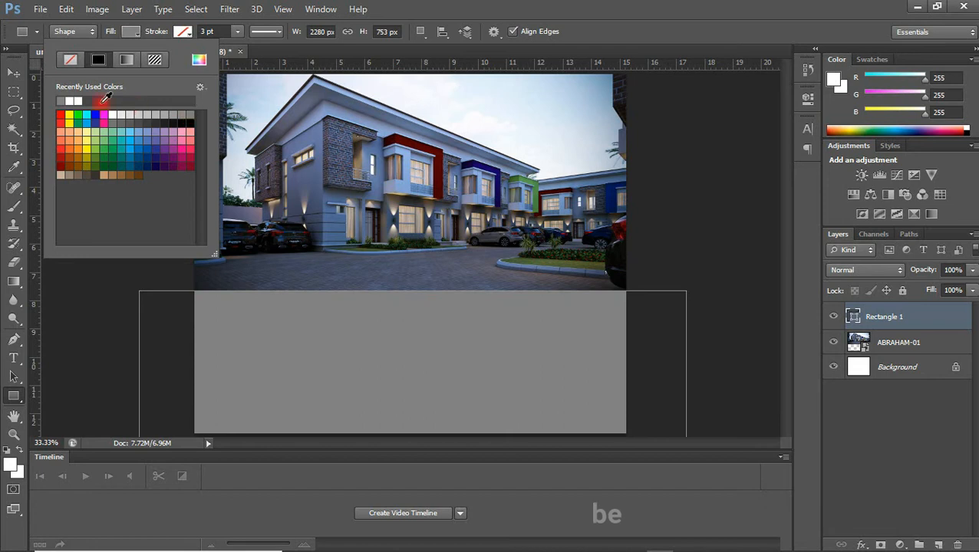
Step: Recolor the rectangle with the slate blue 454f73 sampled from the side wall of the house in the photo
{"action": "left_click", "coordinate": [14, 74]}
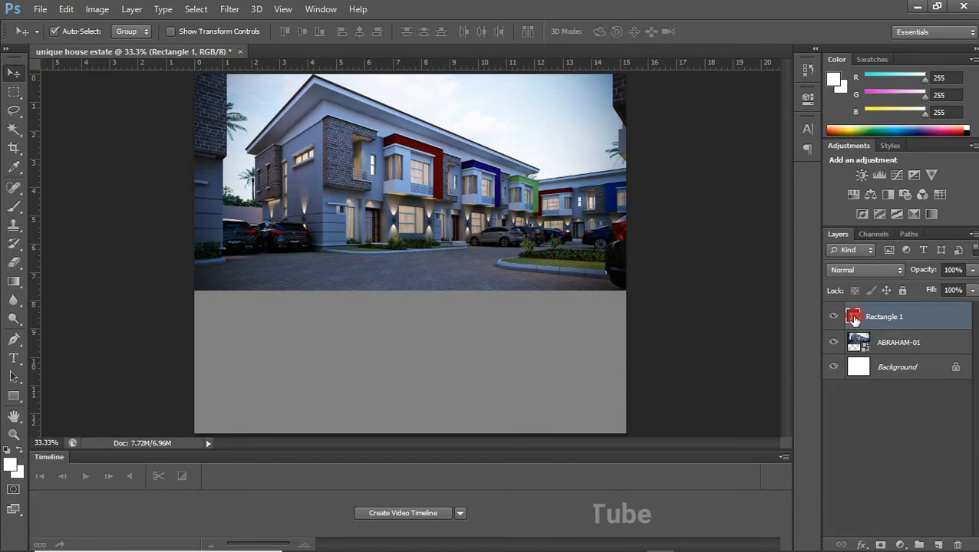
{"action": "double_click", "coordinate": [854, 318]}
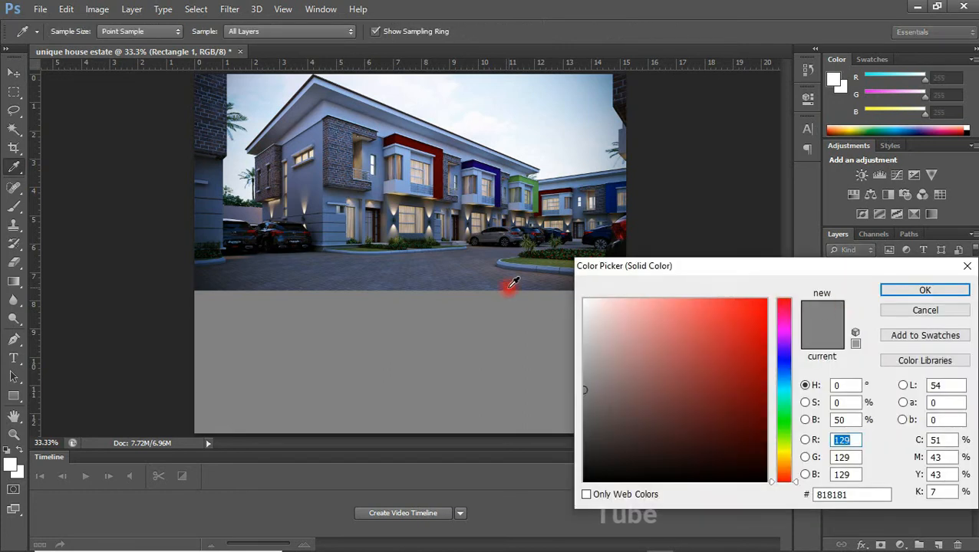
{"action": "left_click", "coordinate": [305, 176]}
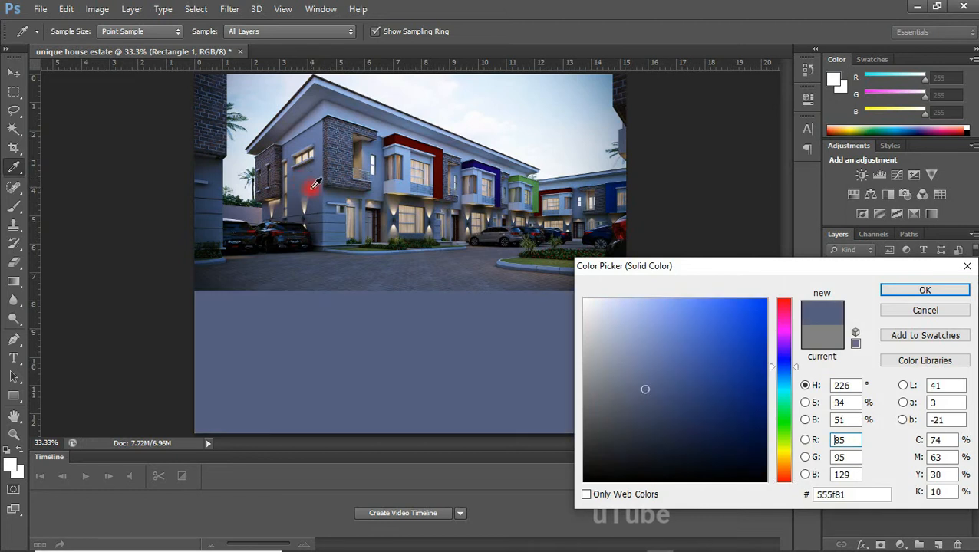
{"action": "left_click", "coordinate": [315, 198]}
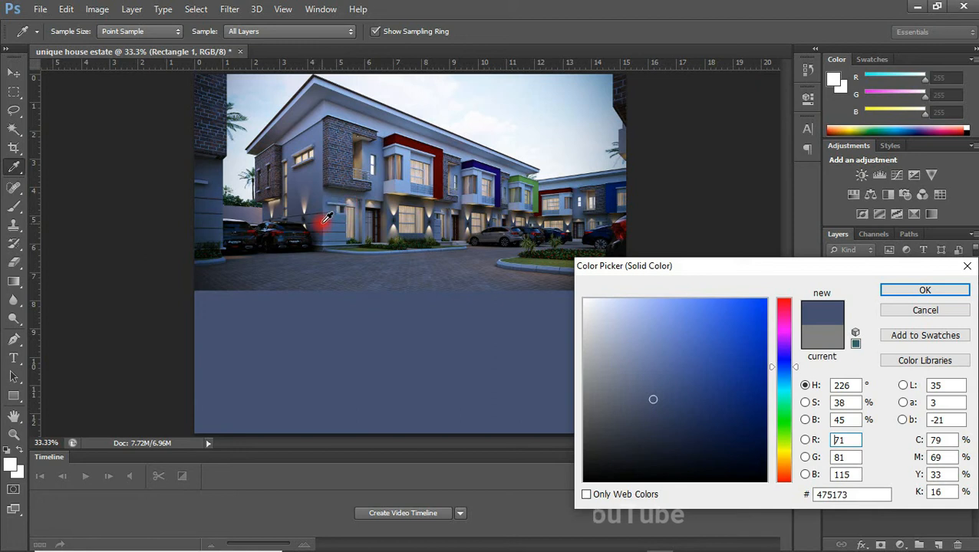
{"action": "left_click", "coordinate": [322, 216]}
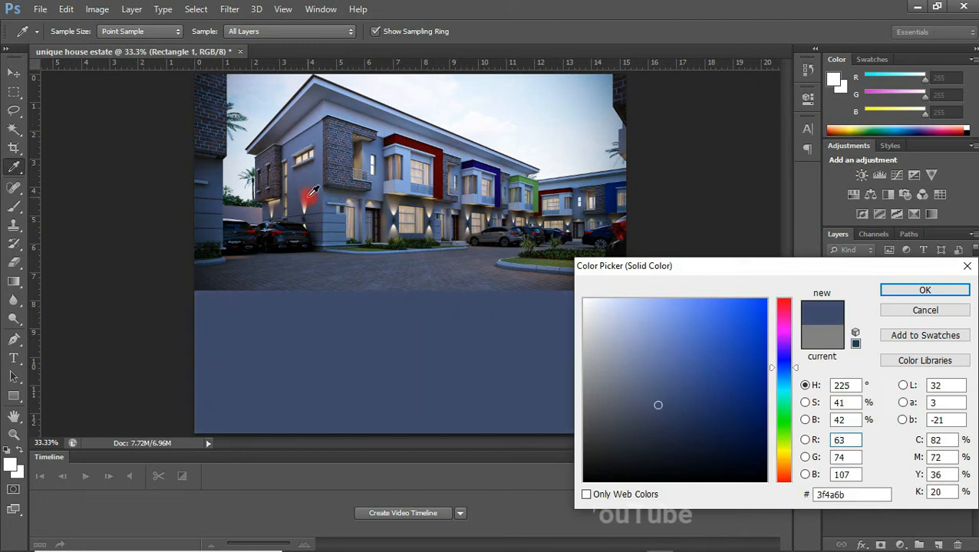
{"action": "left_click", "coordinate": [313, 194]}
{"action": "left_click", "coordinate": [323, 193]}
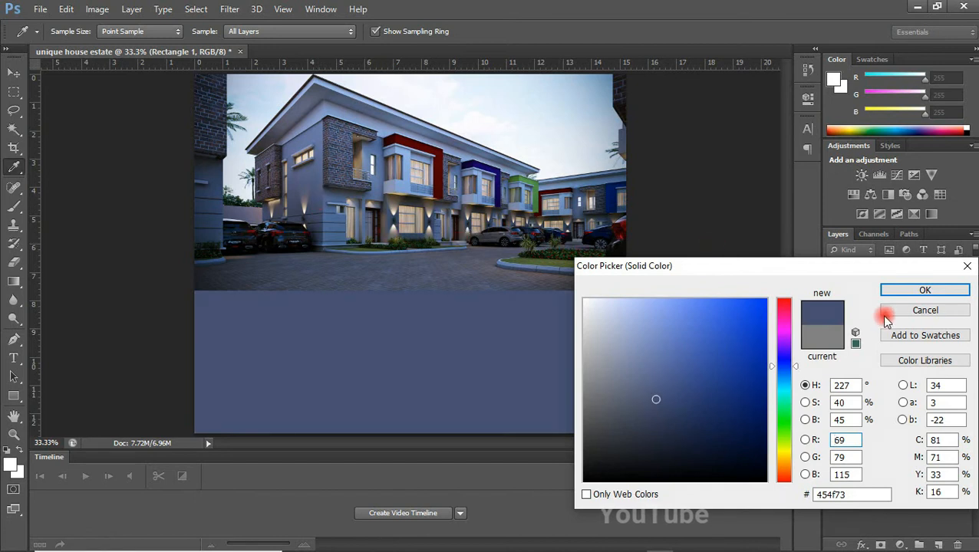
{"action": "left_click", "coordinate": [901, 287]}
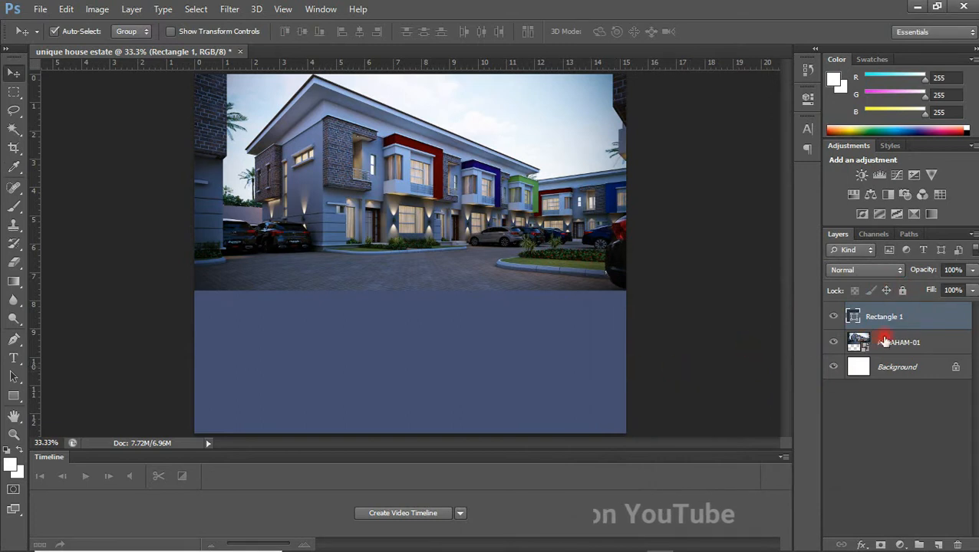
Step: Raise the slate-blue rectangle slightly and warp its upper edge into a wave, cresting over the photo's left part and dipping at its right
{"action": "left_click_drag", "start_coordinate": [584, 331], "coordinate": [583, 315]}
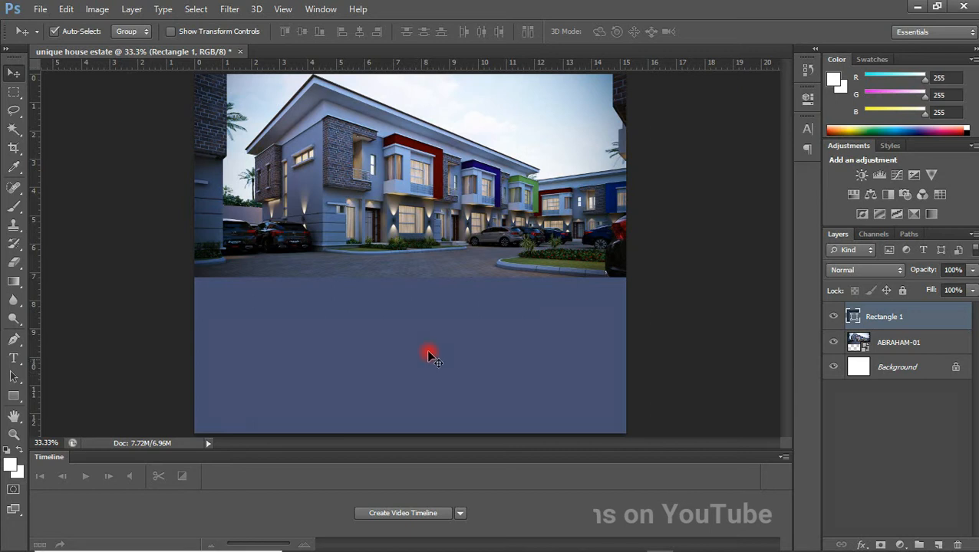
{"action": "key", "text": "ctrl+t"}
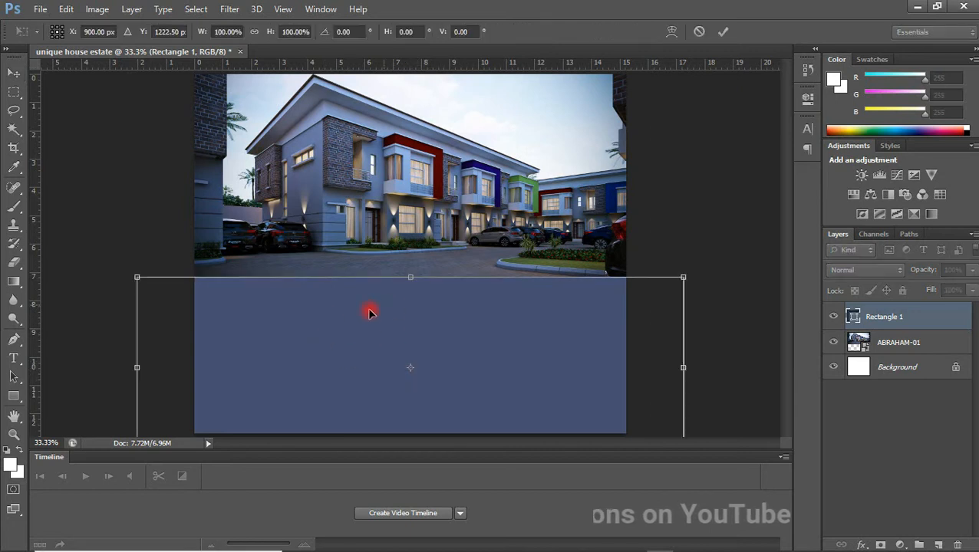
{"action": "right_click", "coordinate": [362, 345]}
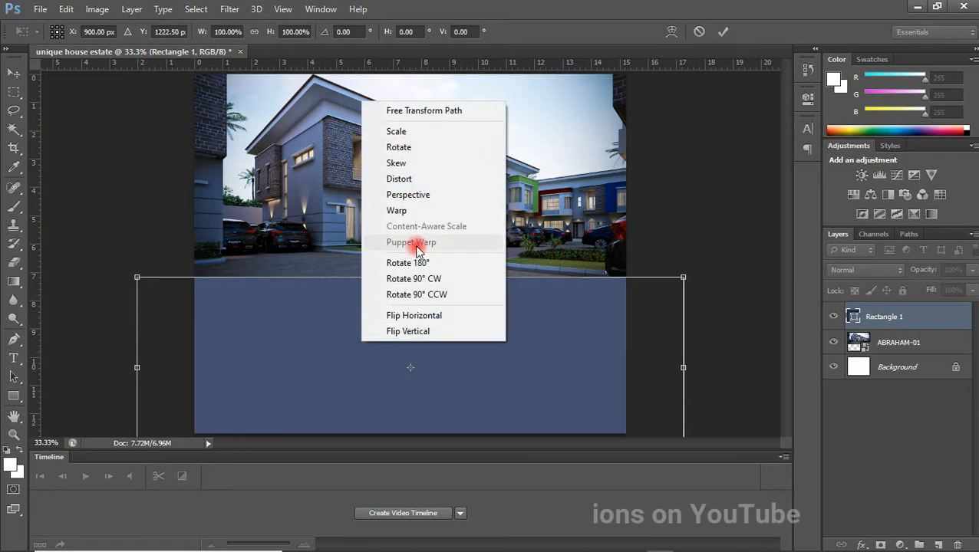
{"action": "left_click", "coordinate": [412, 211]}
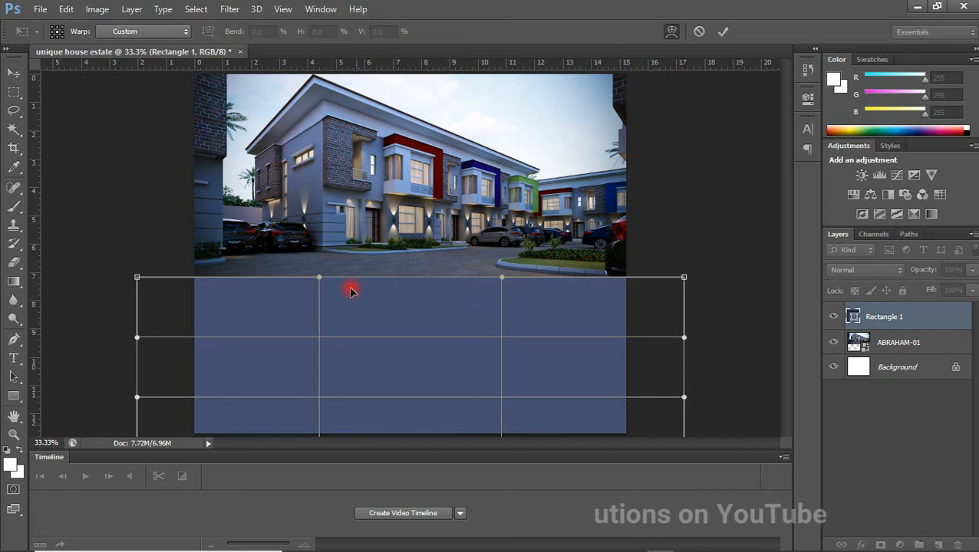
{"action": "left_click_drag", "start_coordinate": [320, 279], "coordinate": [281, 192]}
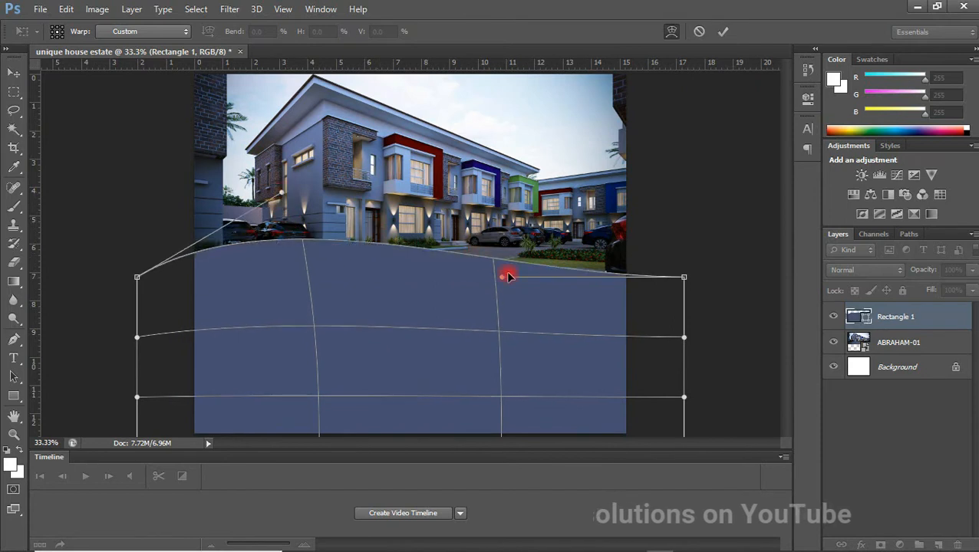
{"action": "left_click_drag", "start_coordinate": [500, 281], "coordinate": [461, 389]}
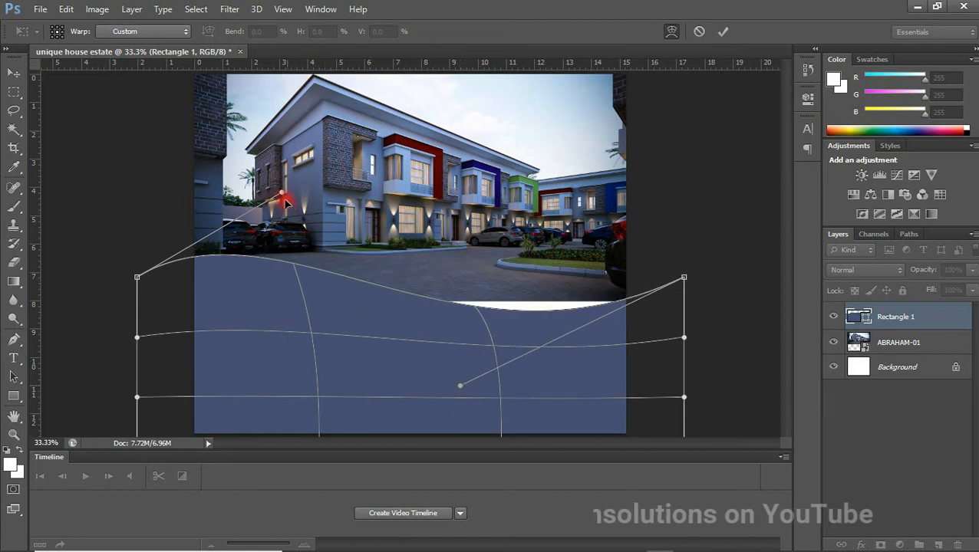
{"action": "left_click_drag", "start_coordinate": [281, 193], "coordinate": [322, 163]}
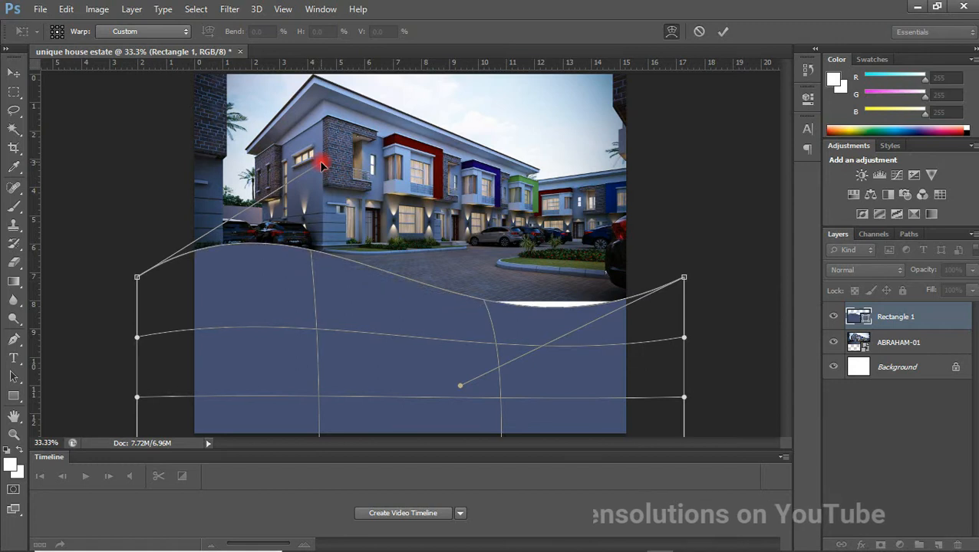
{"action": "left_click_drag", "start_coordinate": [458, 391], "coordinate": [462, 390]}
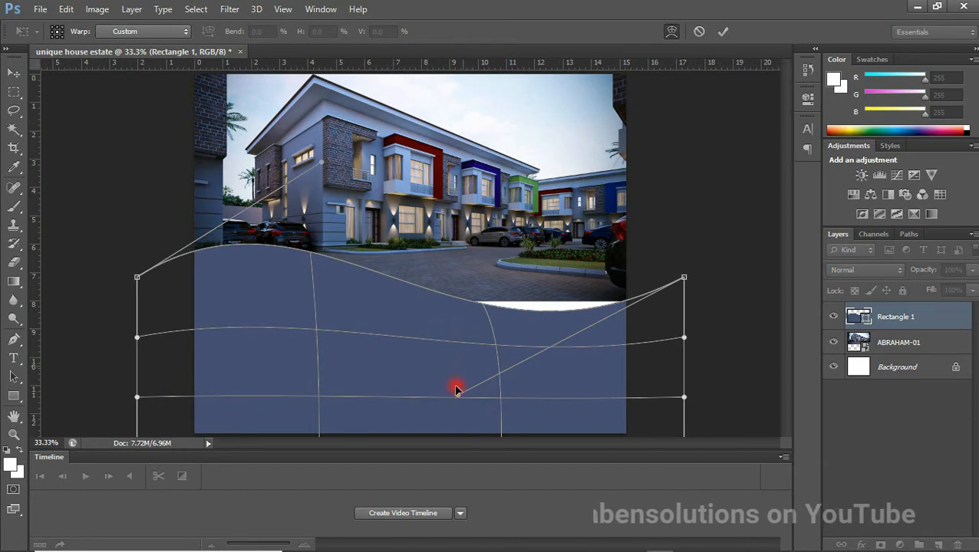
{"action": "mouse_move", "coordinate": [457, 399]}
{"action": "left_mouse_down"}
{"action": "mouse_move", "coordinate": [448, 402]}
{"action": "mouse_move", "coordinate": [467, 399]}
{"action": "left_mouse_up"}
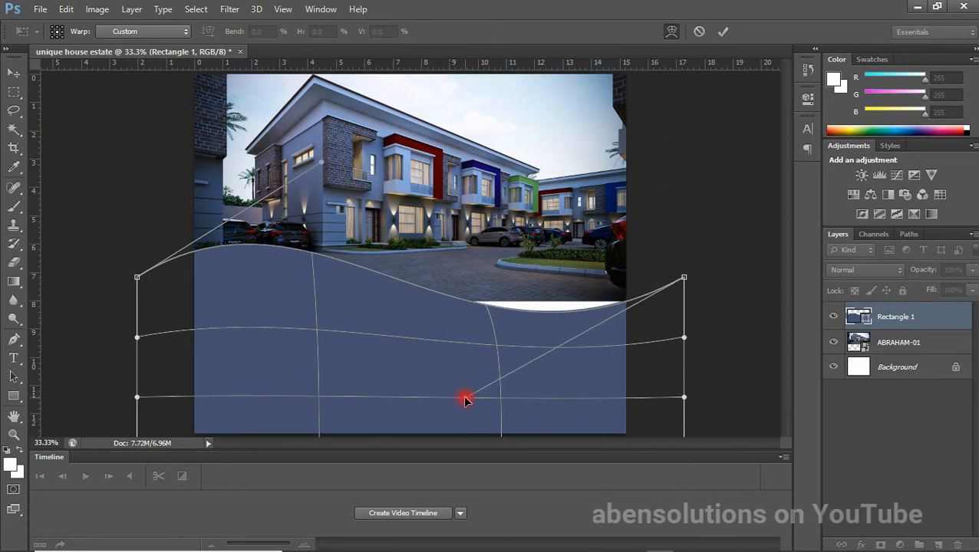
{"action": "key", "text": "Return"}
{"action": "mouse_move", "coordinate": [437, 389]}
{"action": "left_mouse_down"}
{"action": "mouse_move", "coordinate": [452, 382]}
{"action": "mouse_move", "coordinate": [453, 396]}
{"action": "left_mouse_up"}
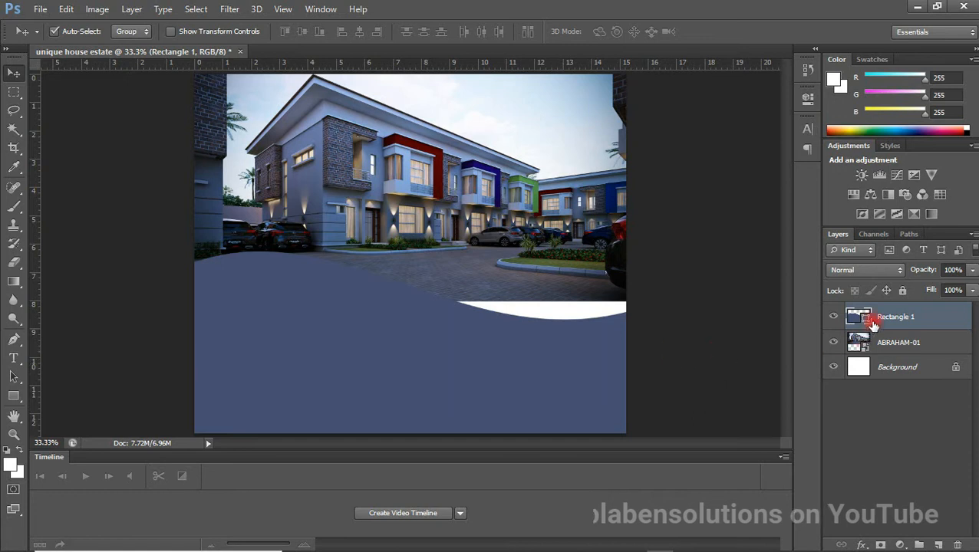
Step: Duplicate the wave-shaped Rectangle 1 layer and merge the copy back into it
{"action": "right_click", "coordinate": [927, 320]}
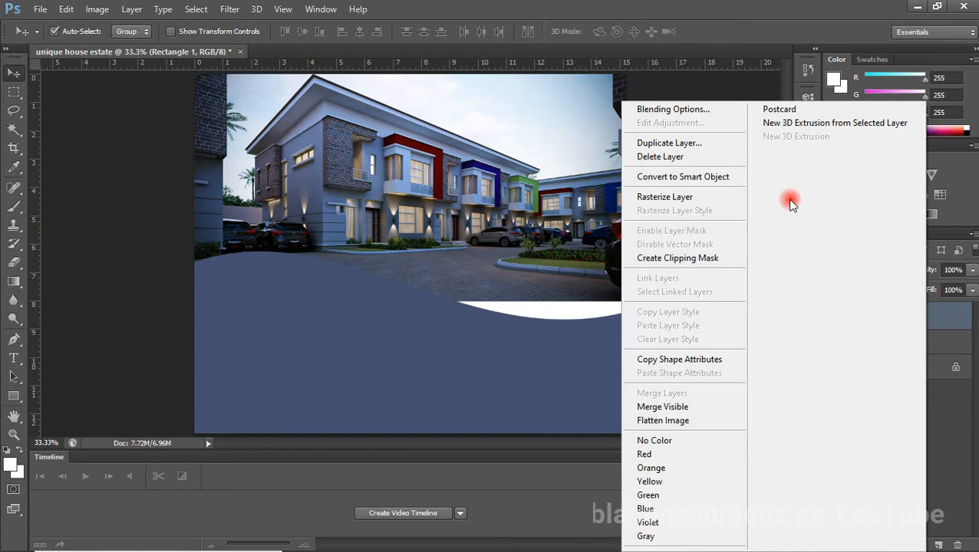
{"action": "left_click", "coordinate": [685, 144]}
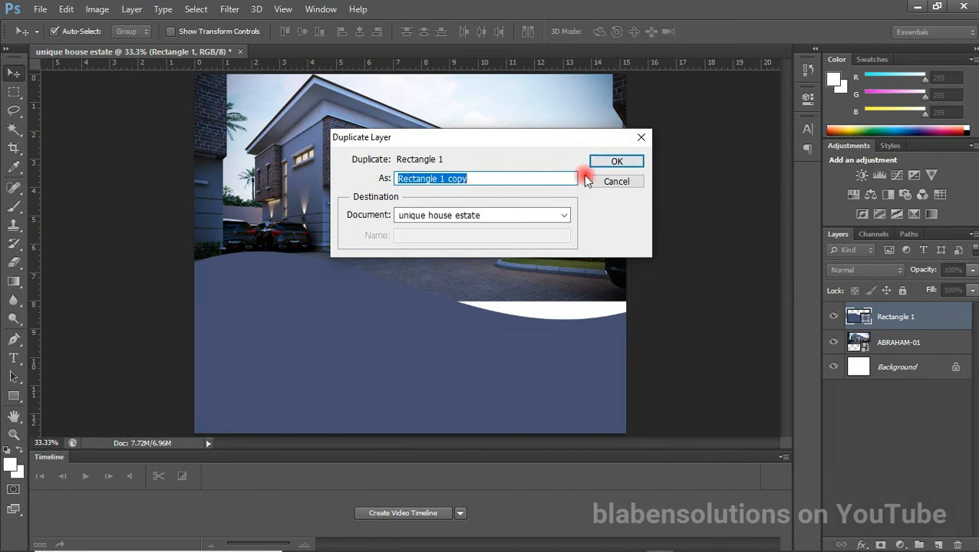
{"action": "left_click", "coordinate": [616, 162]}
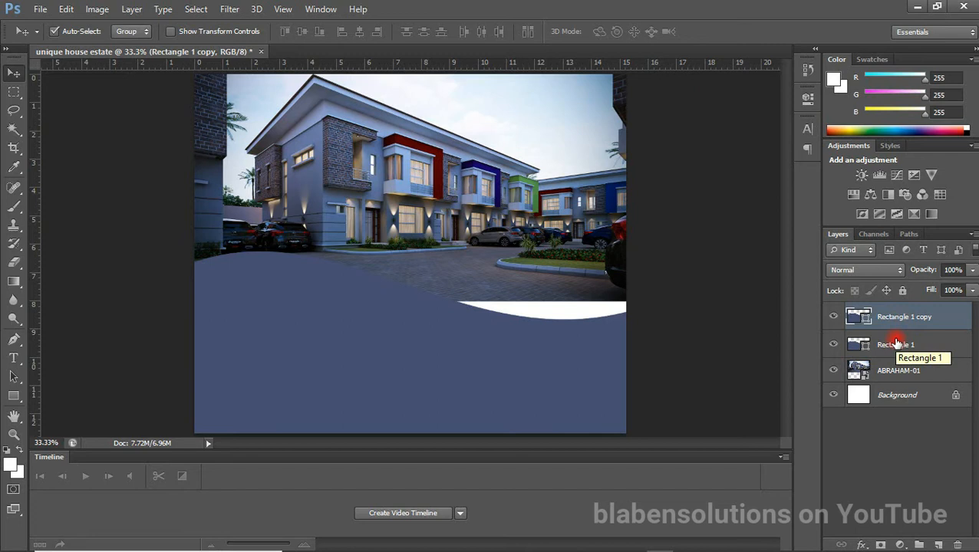
{"action": "key", "text": "ctrl+e"}
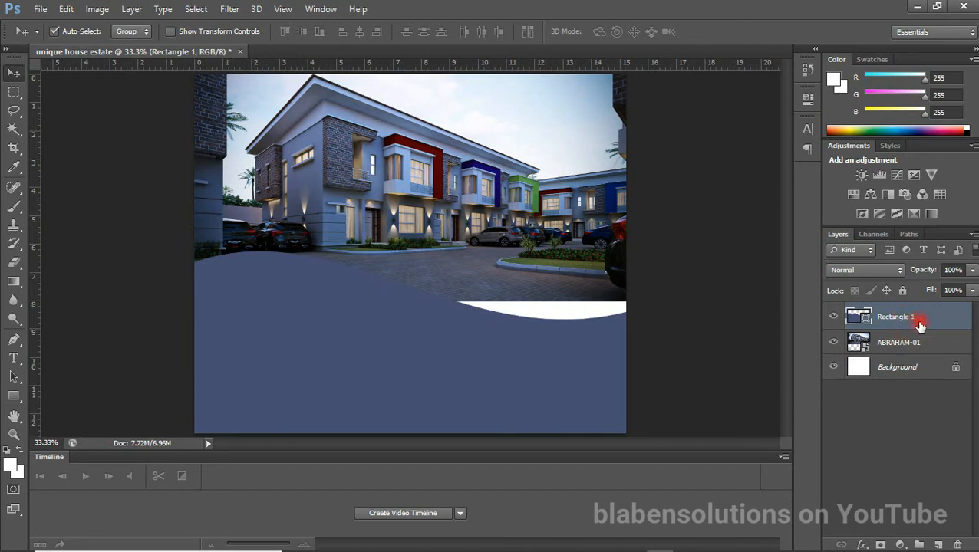
Step: Duplicate the Rectangle 1 wave layer and recolor the lower of the two shapes bright yellow
{"action": "key", "text": "ctrl+j"}
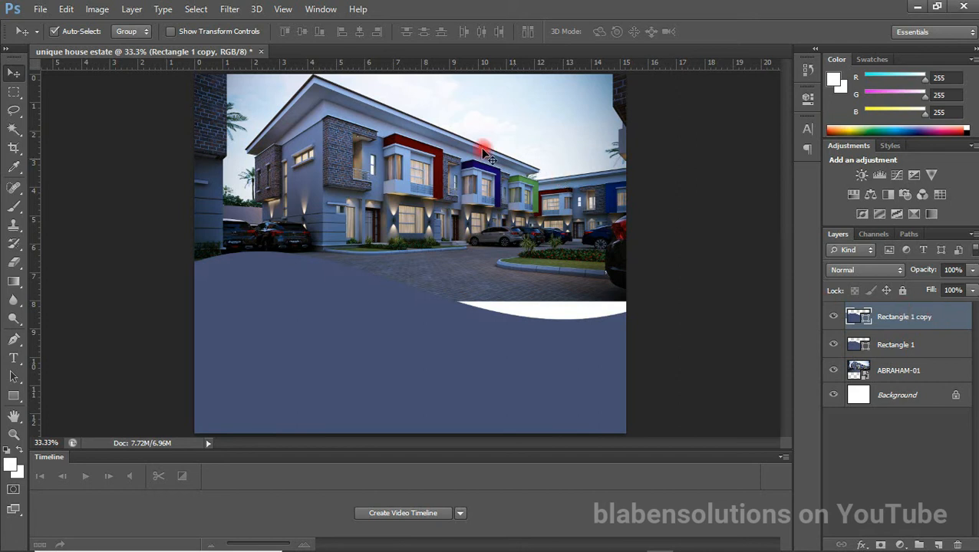
{"action": "double_click", "coordinate": [897, 320]}
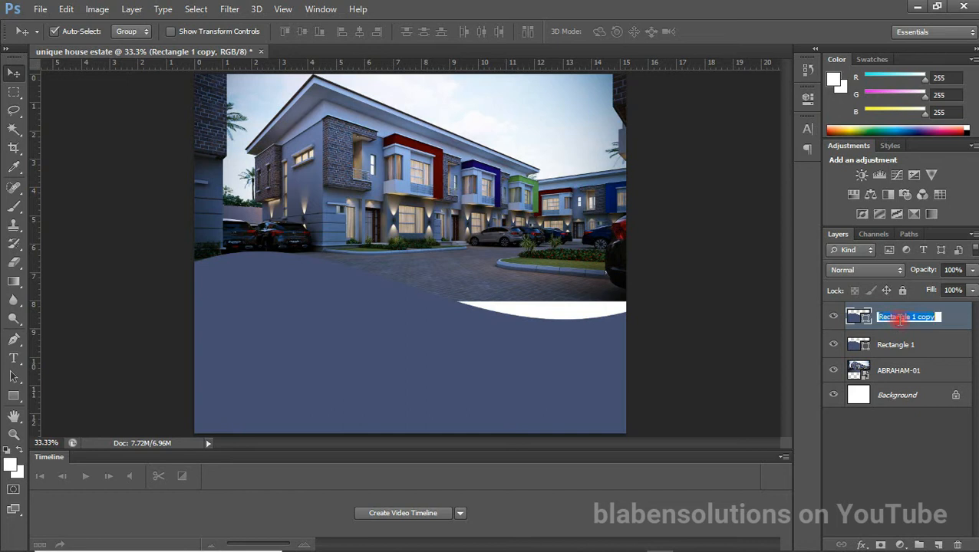
{"action": "left_click", "coordinate": [949, 316]}
{"action": "double_click", "coordinate": [865, 349]}
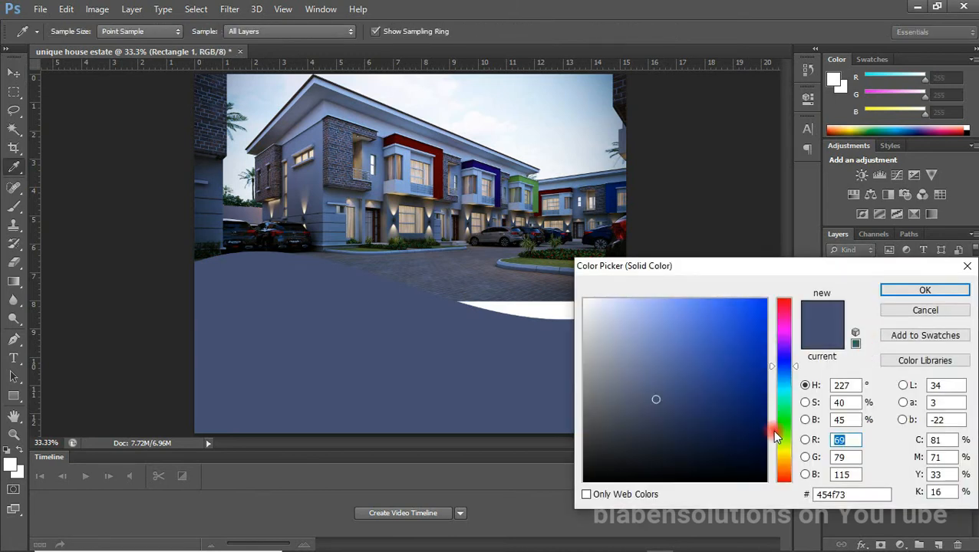
{"action": "left_click", "coordinate": [784, 452]}
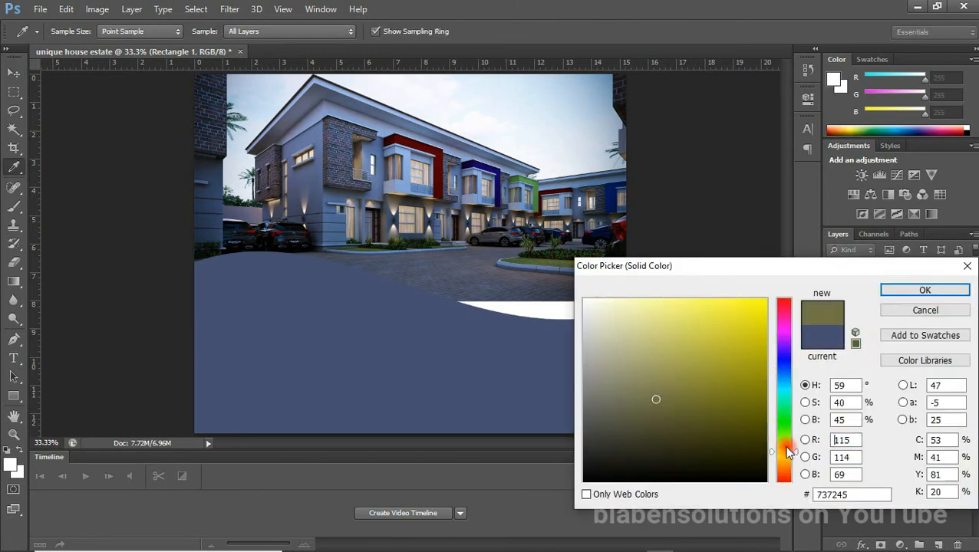
{"action": "left_click", "coordinate": [749, 317]}
{"action": "left_click", "coordinate": [764, 301]}
{"action": "left_click", "coordinate": [934, 289]}
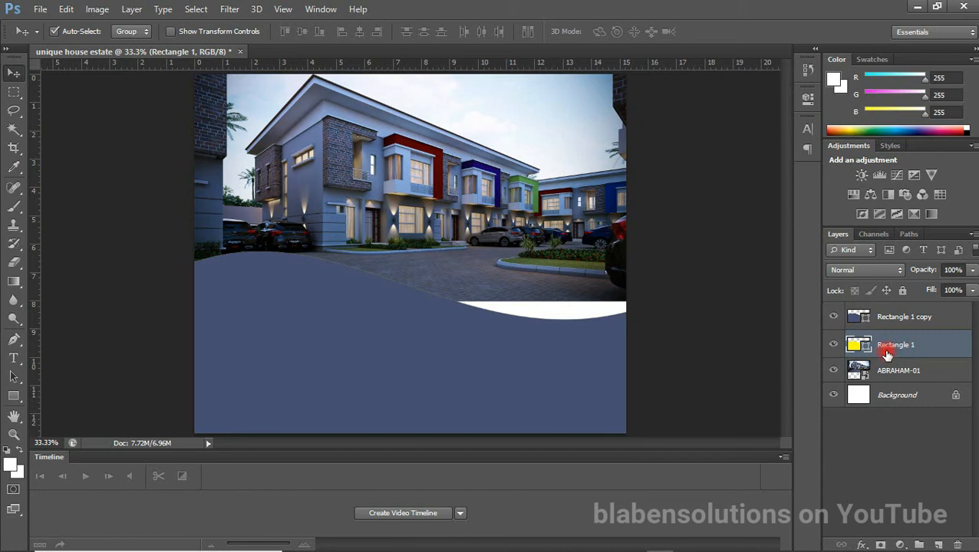
Step: Nudge the yellow wave upward so it shows as a thin band along the blue panel's upper edge
{"action": "key", "text": "shift+Up"}
{"action": "key", "text": "shift+Up"}
{"action": "key", "text": "shift+Up"}
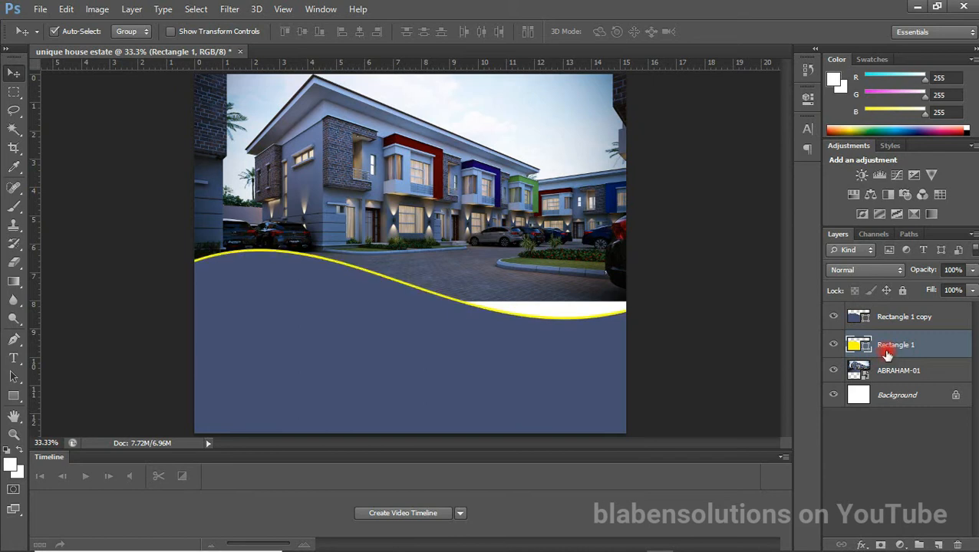
{"action": "key", "text": "Up"}
{"action": "key", "text": "Up"}
{"action": "key", "text": "Down"}
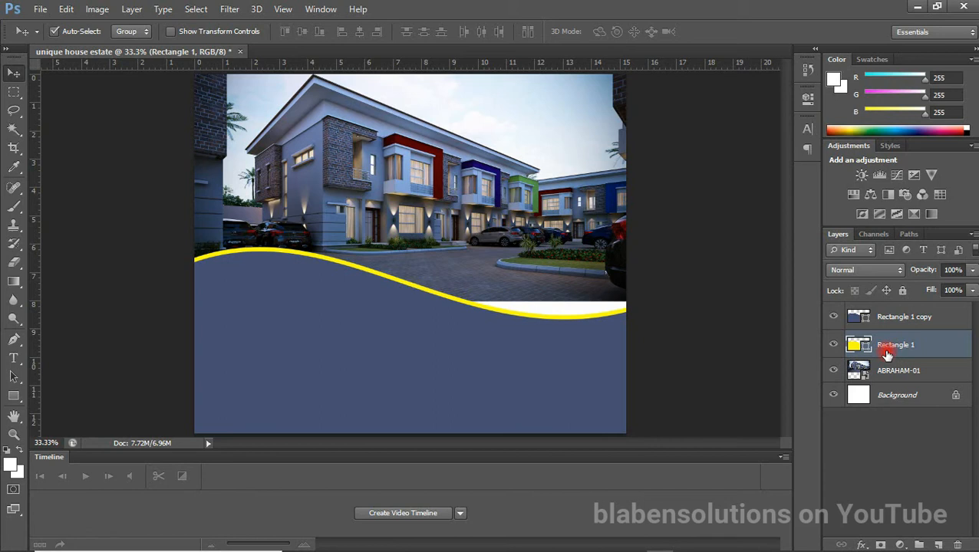
{"action": "key", "text": "Down"}
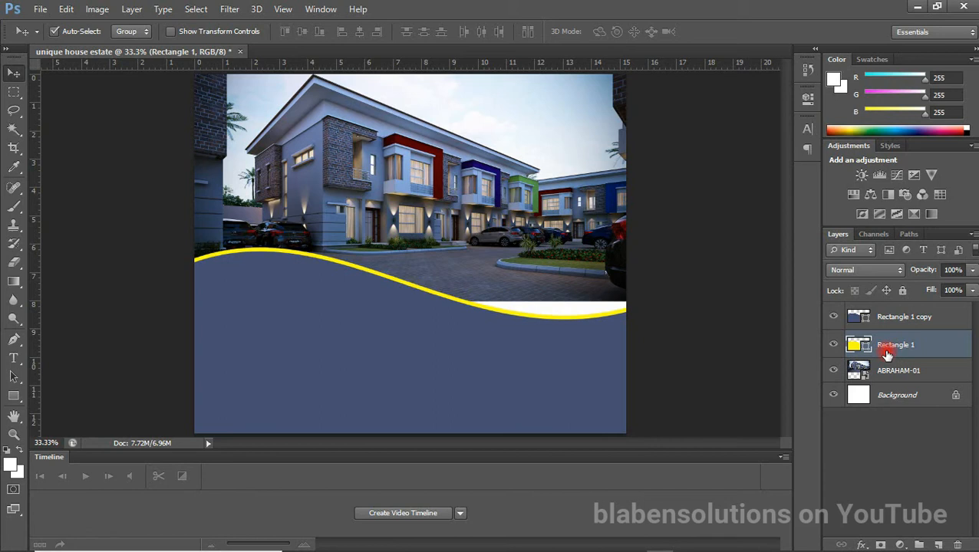
{"action": "key", "text": "Up"}
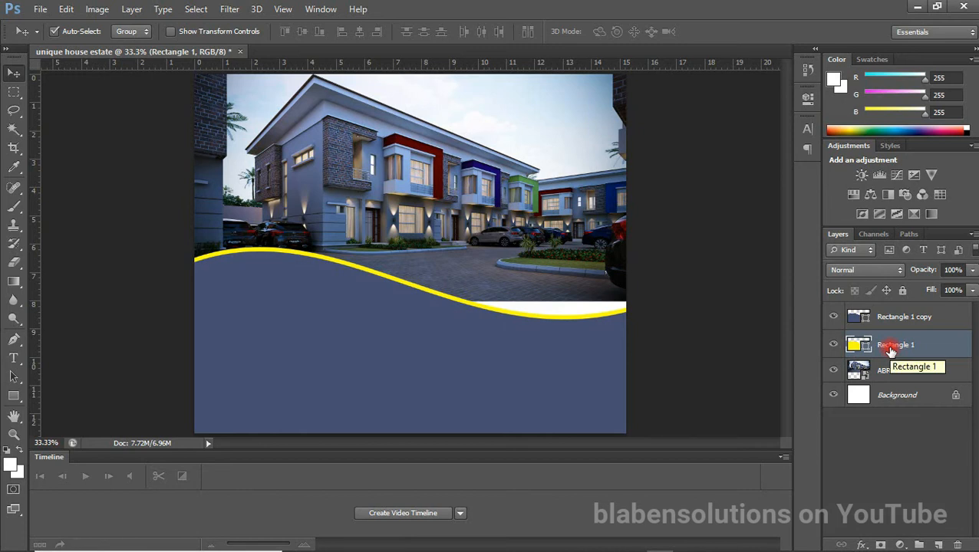
Step: Rotate the yellow wave by about -1.20° so its band thickens toward the right side of the canvas
{"action": "key", "text": "ctrl+t"}
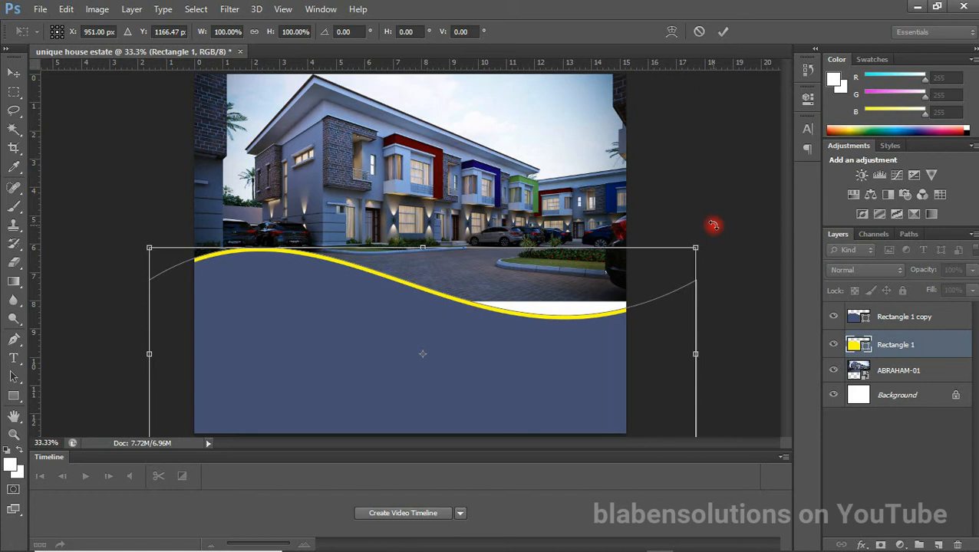
{"action": "mouse_move", "coordinate": [713, 225]}
{"action": "left_mouse_down"}
{"action": "mouse_move", "coordinate": [707, 207]}
{"action": "mouse_move", "coordinate": [711, 227]}
{"action": "left_mouse_up"}
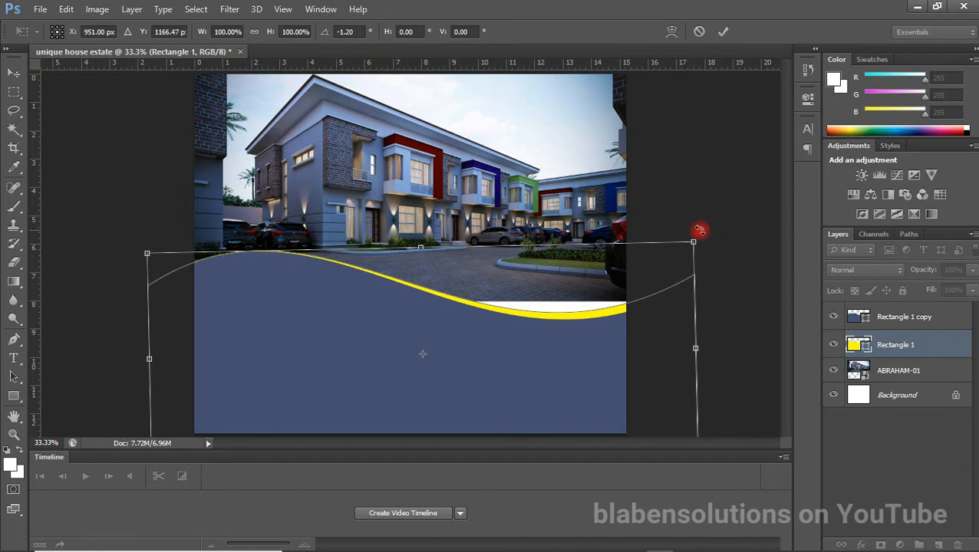
{"action": "left_click", "coordinate": [724, 33]}
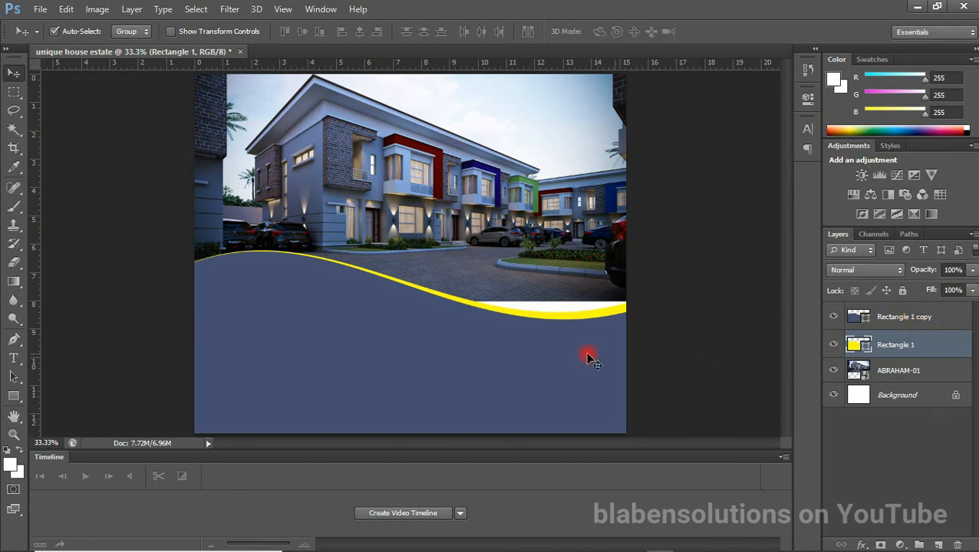
Step: Try selecting the blue and yellow shapes on the canvas with Auto-Select enabled, and switch the option off and back on
{"action": "left_click", "coordinate": [531, 359]}
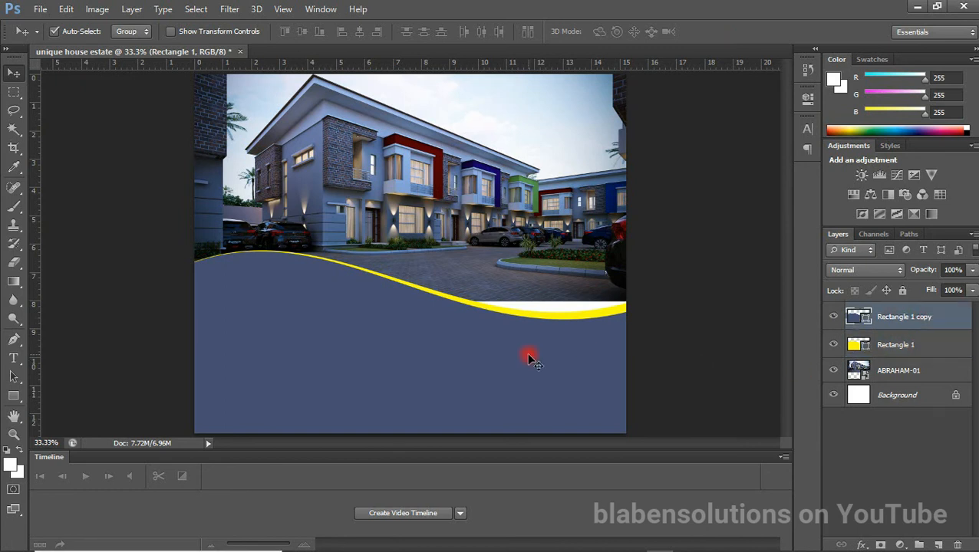
{"action": "left_click", "coordinate": [583, 321]}
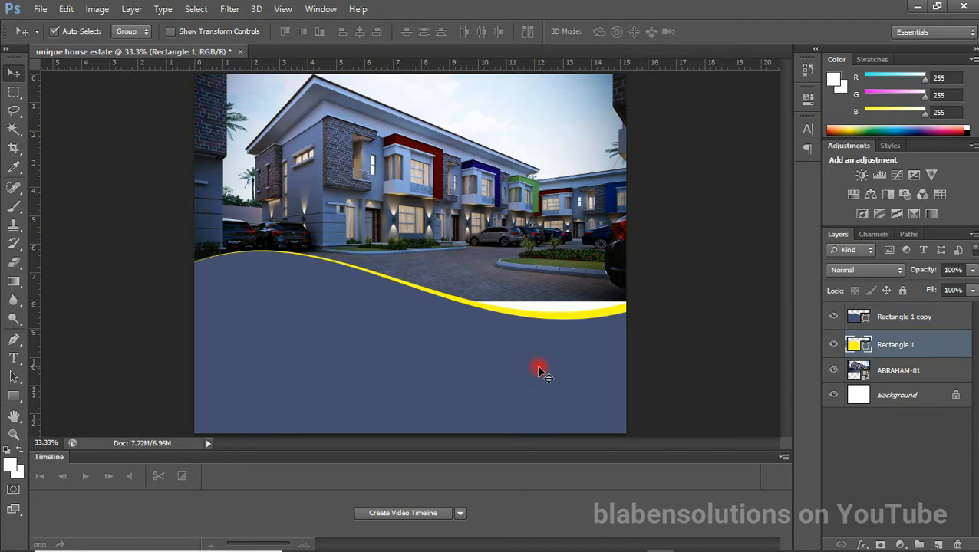
{"action": "left_click", "coordinate": [497, 359]}
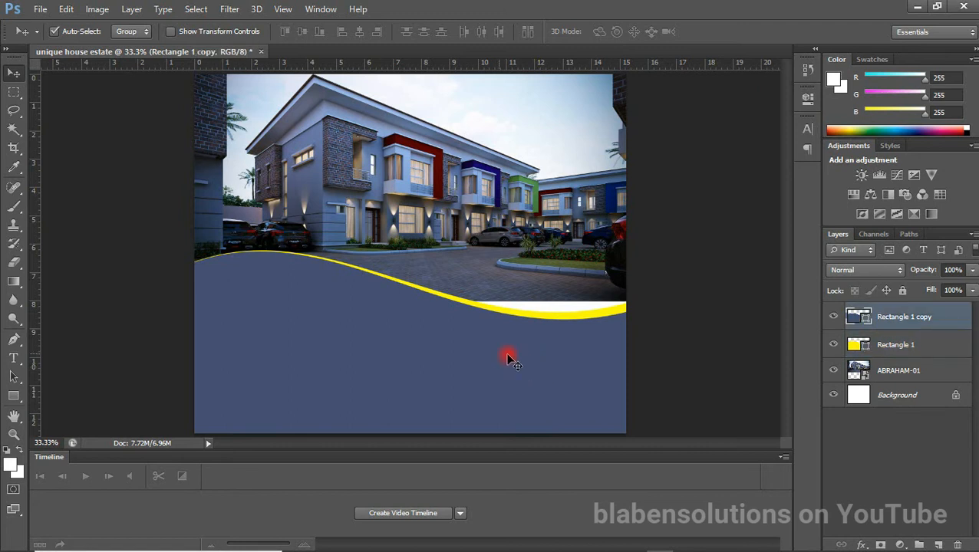
{"action": "left_click", "coordinate": [559, 316]}
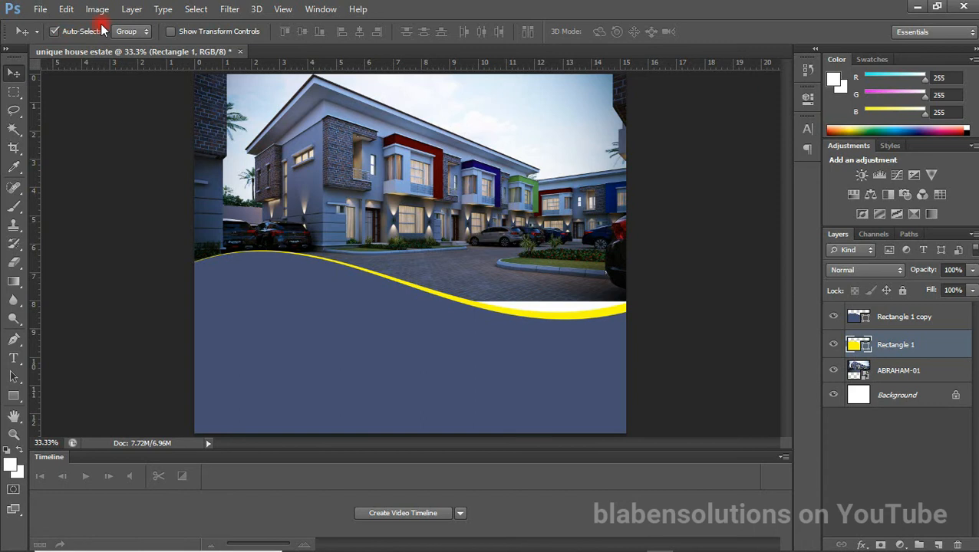
{"action": "left_click", "coordinate": [55, 32]}
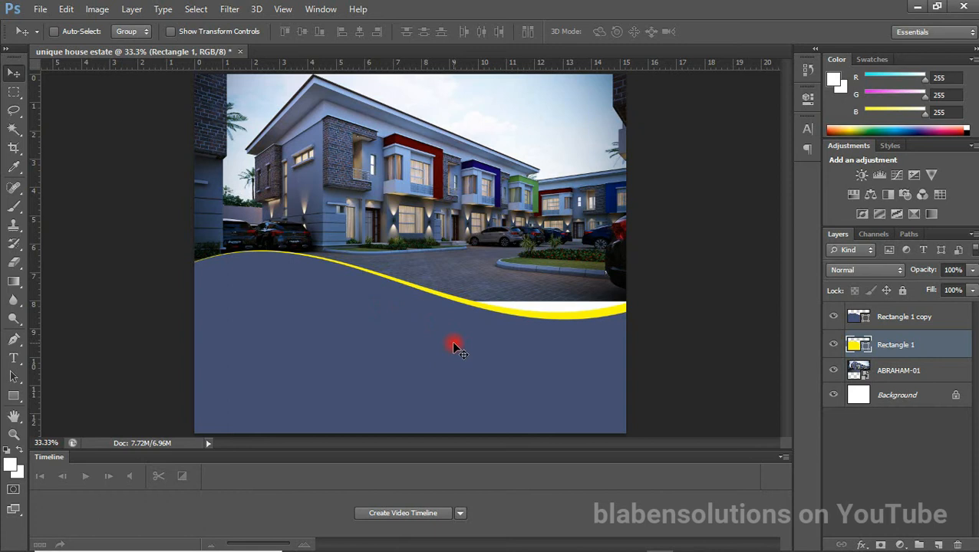
{"action": "mouse_move", "coordinate": [883, 345]}
{"action": "left_mouse_down"}
{"action": "mouse_move", "coordinate": [574, 343]}
{"action": "mouse_move", "coordinate": [535, 364]}
{"action": "mouse_move", "coordinate": [554, 361]}
{"action": "mouse_move", "coordinate": [522, 350]}
{"action": "mouse_move", "coordinate": [568, 357]}
{"action": "mouse_move", "coordinate": [895, 331]}
{"action": "left_mouse_up"}
{"action": "left_click", "coordinate": [52, 34]}
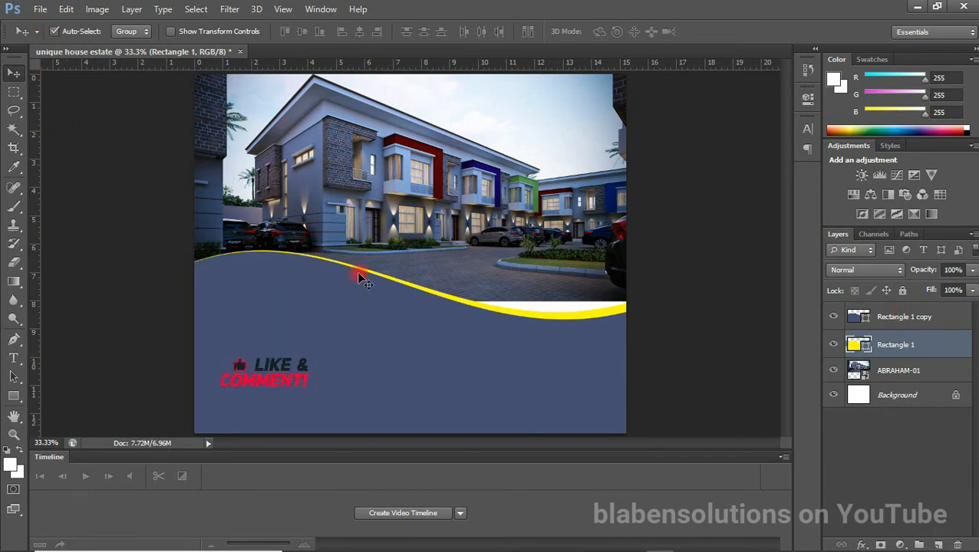
Step: Transform the blue and yellow wave shapes together, rotating them about -0.40° and moving them up about 0.38 cm to cover the white gap
{"action": "left_click", "coordinate": [445, 347]}
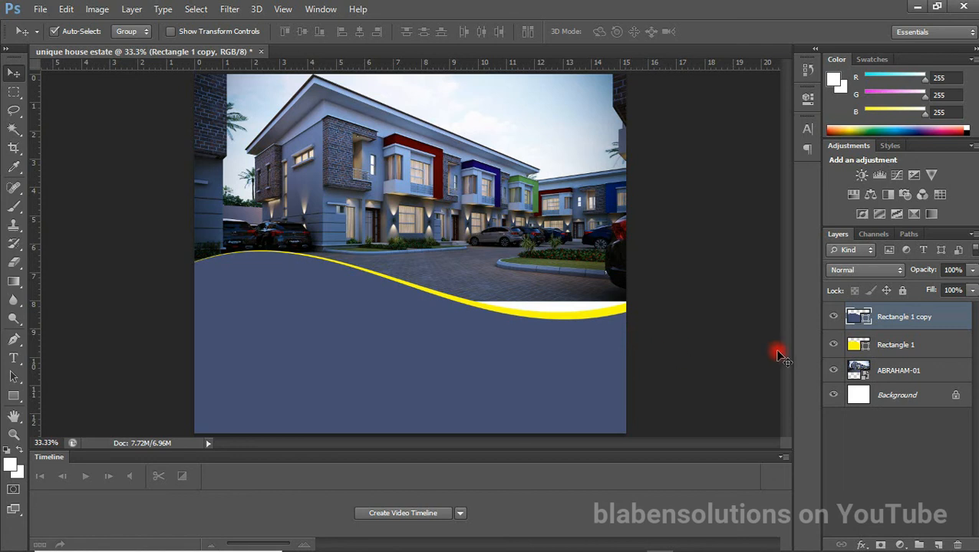
{"action": "left_click", "coordinate": [939, 343], "text": "shift"}
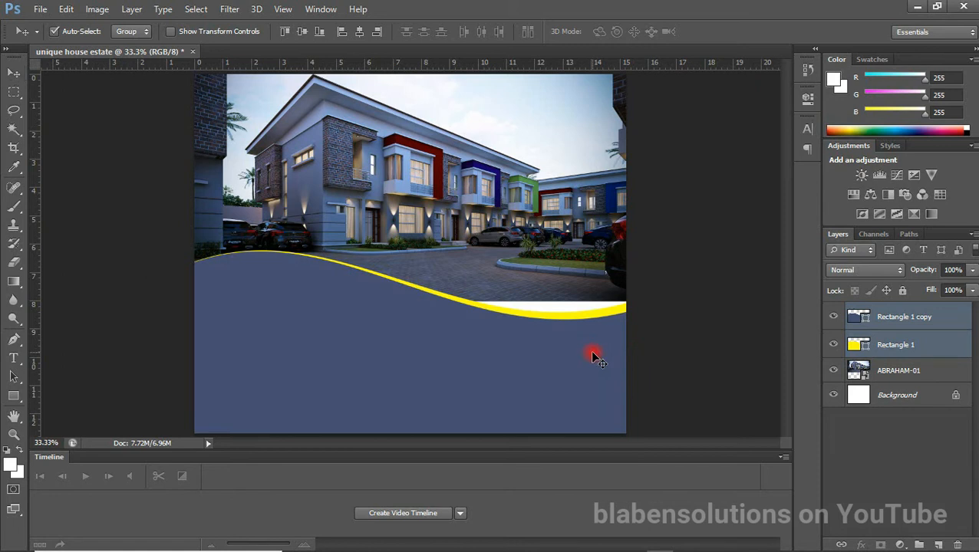
{"action": "key", "text": "ctrl+t"}
{"action": "mouse_move", "coordinate": [721, 237]}
{"action": "left_mouse_down"}
{"action": "mouse_move", "coordinate": [714, 219]}
{"action": "mouse_move", "coordinate": [715, 232]}
{"action": "left_mouse_up"}
{"action": "left_click_drag", "start_coordinate": [588, 366], "coordinate": [588, 365]}
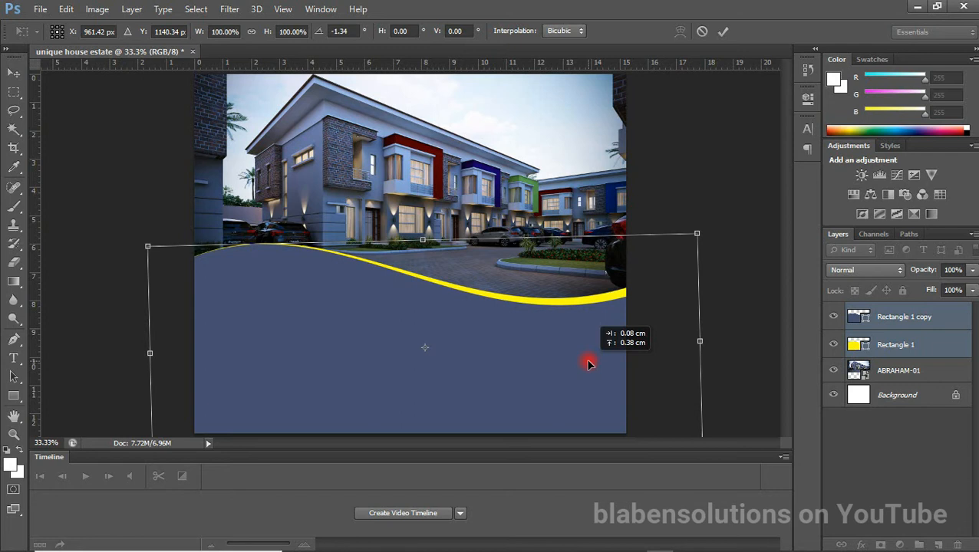
{"action": "left_click_drag", "start_coordinate": [589, 364], "coordinate": [588, 364]}
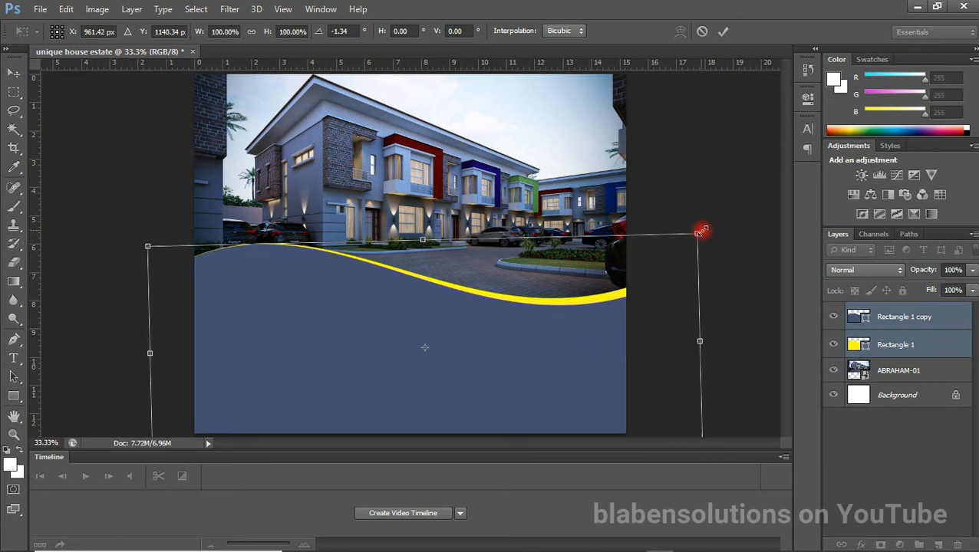
{"action": "left_click_drag", "start_coordinate": [711, 227], "coordinate": [712, 231]}
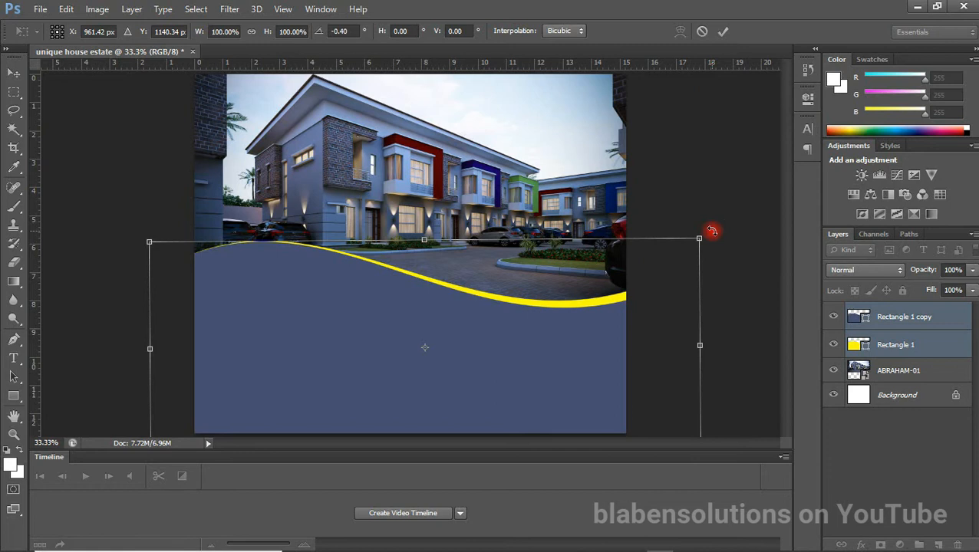
{"action": "key", "text": "Return"}
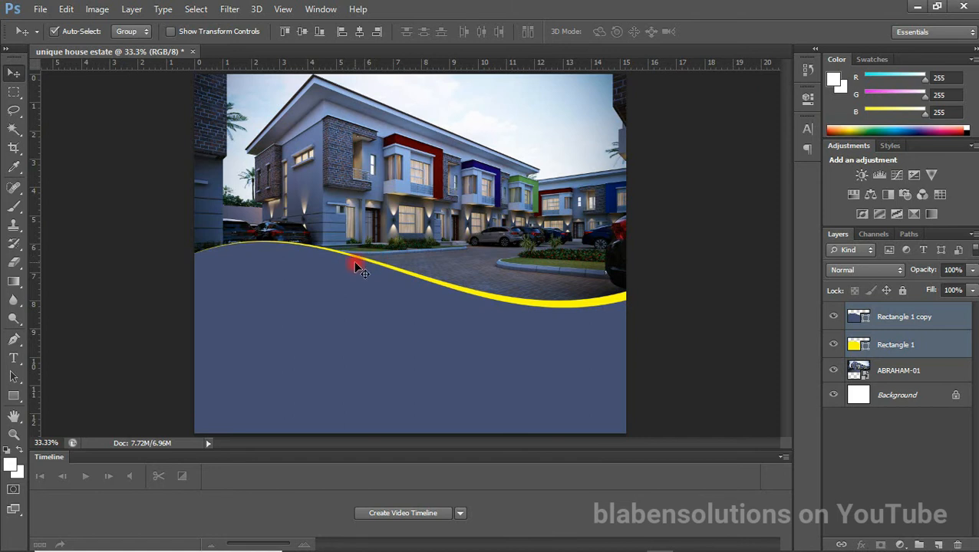
Step: Open New Text Document.txt from File Explorer and copy the headline lines from "Own" through "And pay the balance within 5 years"
{"action": "mouse_move", "coordinate": [288, 546]}
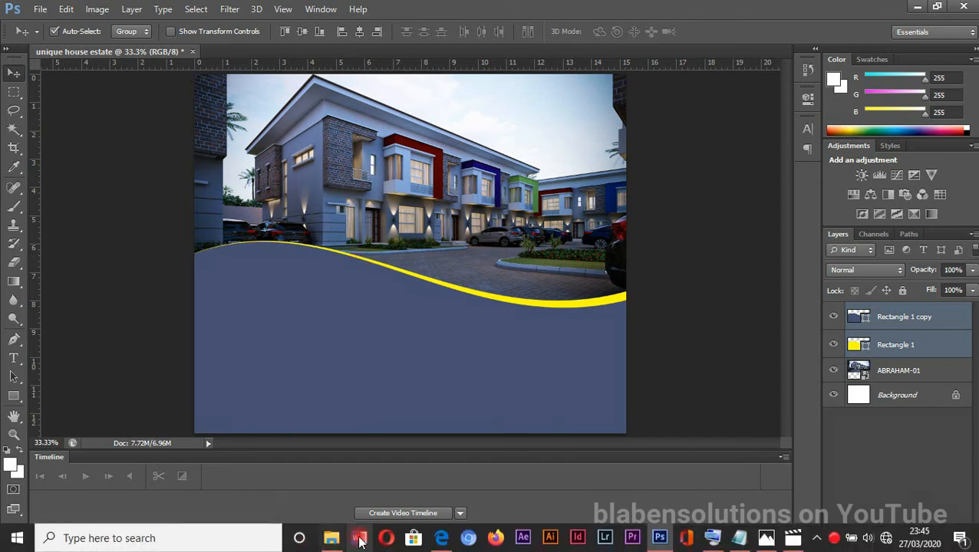
{"action": "left_click", "coordinate": [332, 543]}
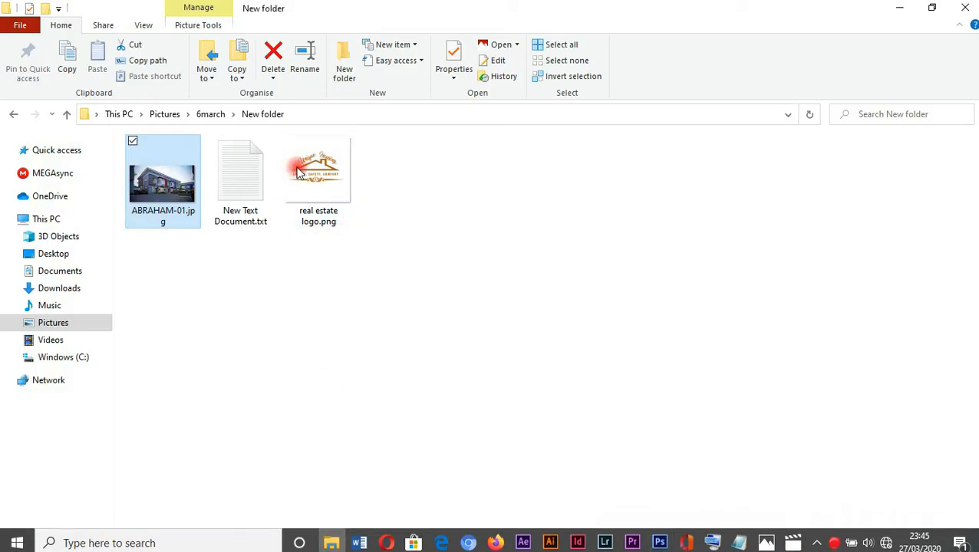
{"action": "double_click", "coordinate": [251, 196]}
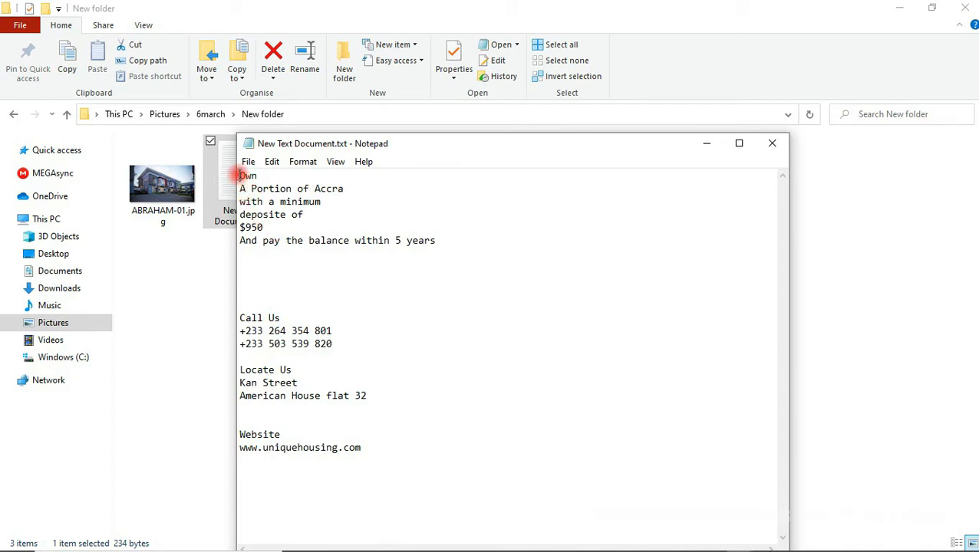
{"action": "left_click_drag", "start_coordinate": [239, 175], "coordinate": [284, 249]}
{"action": "key", "text": "ctrl+c"}
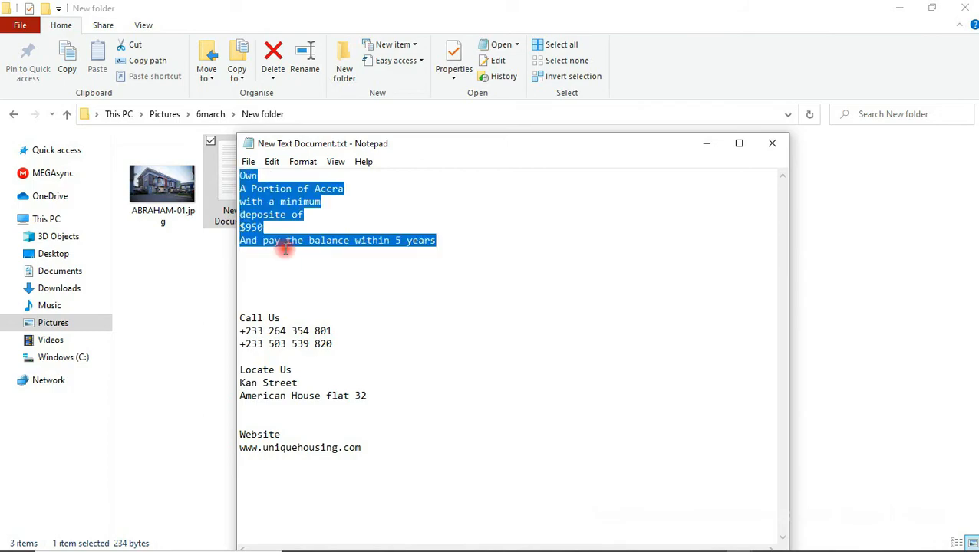
Step: Switch back to Photoshop and paste the copied lines as a new text layer on the blue panel
{"action": "left_click", "coordinate": [706, 143]}
{"action": "left_click", "coordinate": [659, 537]}
{"action": "left_click", "coordinate": [13, 358]}
{"action": "left_click", "coordinate": [272, 347]}
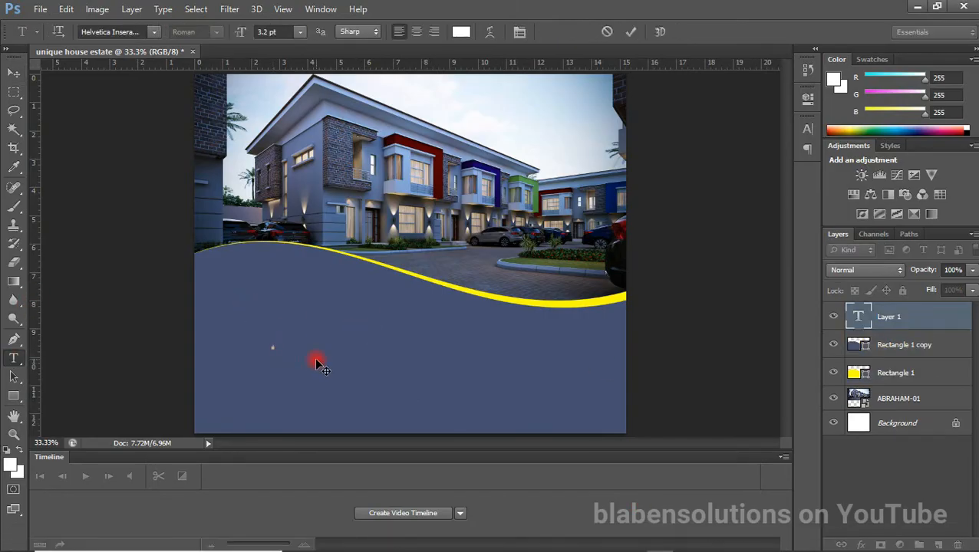
{"action": "key", "text": "ctrl+v"}
{"action": "key", "text": "ctrl+Return"}
{"action": "left_click_drag", "start_coordinate": [277, 340], "coordinate": [257, 303]}
Step: Split "Own" out of the pasted text into its own text layer and place it over the parked cars above the wave
{"action": "left_click", "coordinate": [276, 306]}
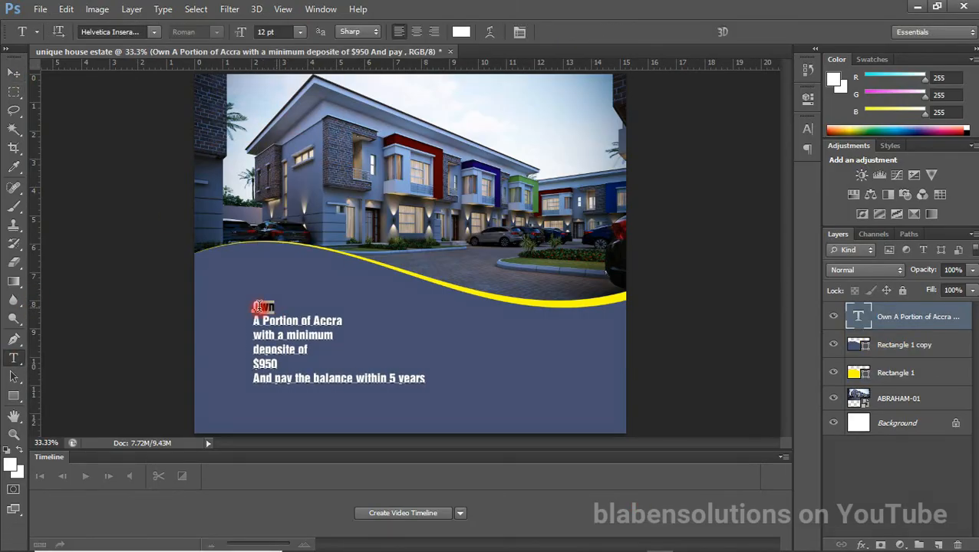
{"action": "key", "text": "BackSpace"}
{"action": "key", "text": "BackSpace"}
{"action": "key", "text": "BackSpace"}
{"action": "left_click", "coordinate": [629, 32]}
{"action": "left_click", "coordinate": [227, 268]}
{"action": "type", "text": "Own"}
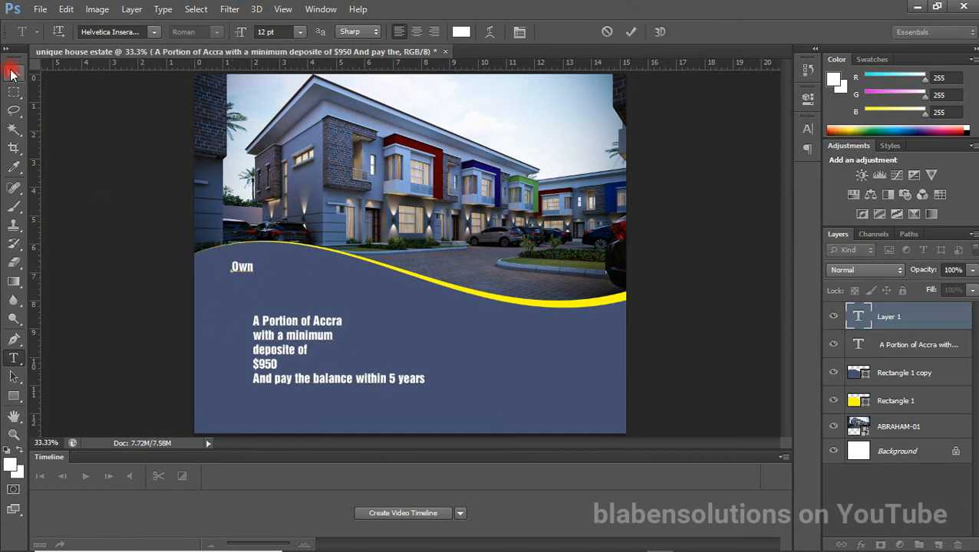
{"action": "key", "text": "ctrl+Return"}
{"action": "left_click_drag", "start_coordinate": [228, 270], "coordinate": [238, 228]}
Step: Cut "A Portion of Accra" from the pasted text and paste it as a separate text layer on the upper blue panel
{"action": "key", "text": "t"}
{"action": "left_click_drag", "start_coordinate": [339, 320], "coordinate": [227, 325]}
{"action": "key", "text": "ctrl+x"}
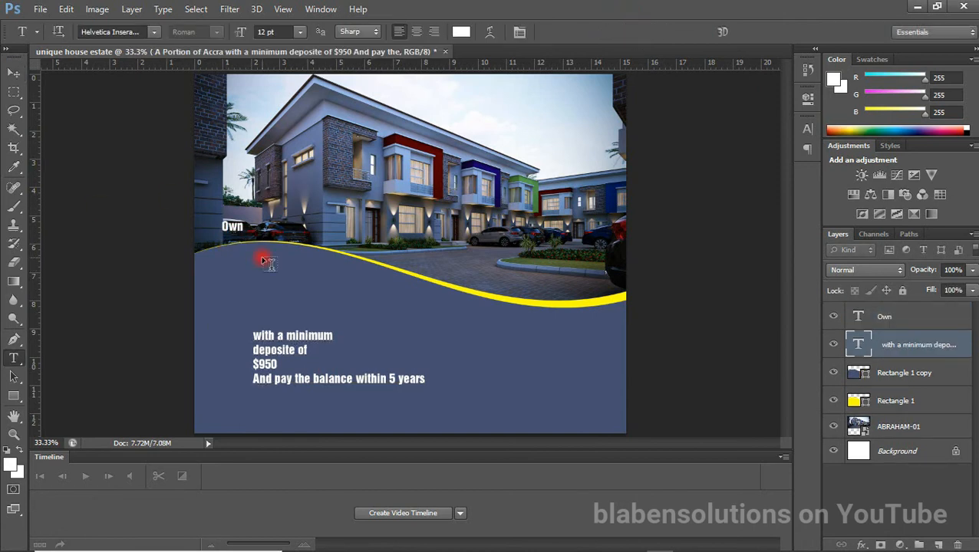
{"action": "left_click", "coordinate": [631, 32]}
{"action": "left_click", "coordinate": [249, 286]}
{"action": "key", "text": "ctrl+v"}
{"action": "key", "text": "ctrl+Return"}
Step: Cut "with a minimum" from the pasted text and paste it as a separate text layer over the house photo
{"action": "left_click_drag", "start_coordinate": [338, 335], "coordinate": [252, 335]}
{"action": "key", "text": "ctrl+x"}
{"action": "left_click", "coordinate": [630, 32]}
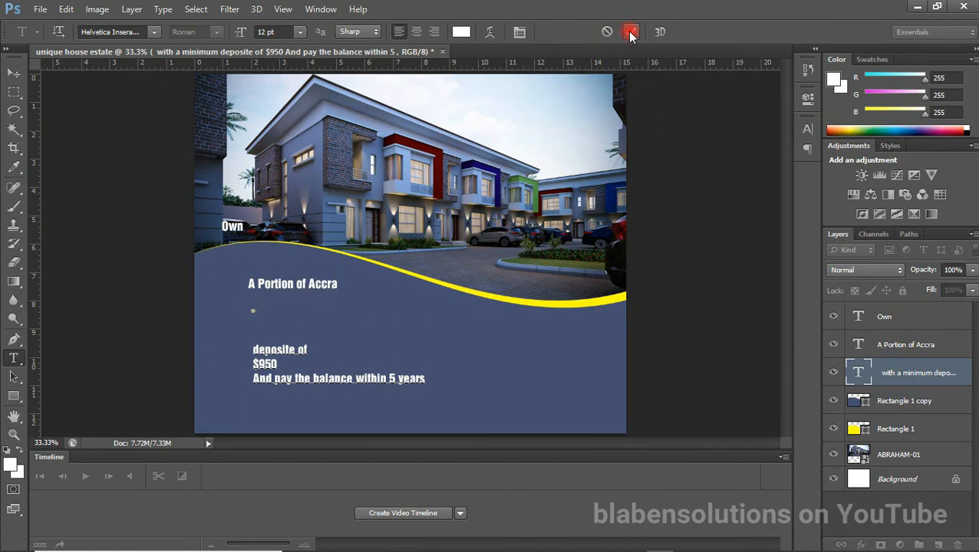
{"action": "left_click", "coordinate": [345, 223]}
{"action": "key", "text": "ctrl+v"}
{"action": "key", "text": "ctrl+Return"}
Step: Cut "deposite of" from the pasted text and paste it as a separate text layer on the blue panel
{"action": "left_click_drag", "start_coordinate": [308, 349], "coordinate": [251, 364]}
{"action": "key", "text": "ctrl+x"}
{"action": "key", "text": "ctrl+Return"}
{"action": "left_click", "coordinate": [321, 327]}
{"action": "key", "text": "ctrl+v"}
{"action": "key", "text": "ctrl+Return"}
Step: Cut "$950" from the pasted text and paste it as a separate text layer below "deposite of"
{"action": "key", "text": "ctrl+x"}
{"action": "key", "text": "ctrl+Return"}
{"action": "left_click", "coordinate": [381, 343]}
{"action": "key", "text": "ctrl+v"}
{"action": "left_click", "coordinate": [631, 32]}
Step: Move "And pay the balance within 5 years" to its own text layer low on the blue panel, and delete the emptied original text layer
{"action": "left_click", "coordinate": [385, 382]}
{"action": "left_click", "coordinate": [631, 33]}
{"action": "left_click_drag", "start_coordinate": [425, 379], "coordinate": [260, 397]}
{"action": "key", "text": "ctrl+x"}
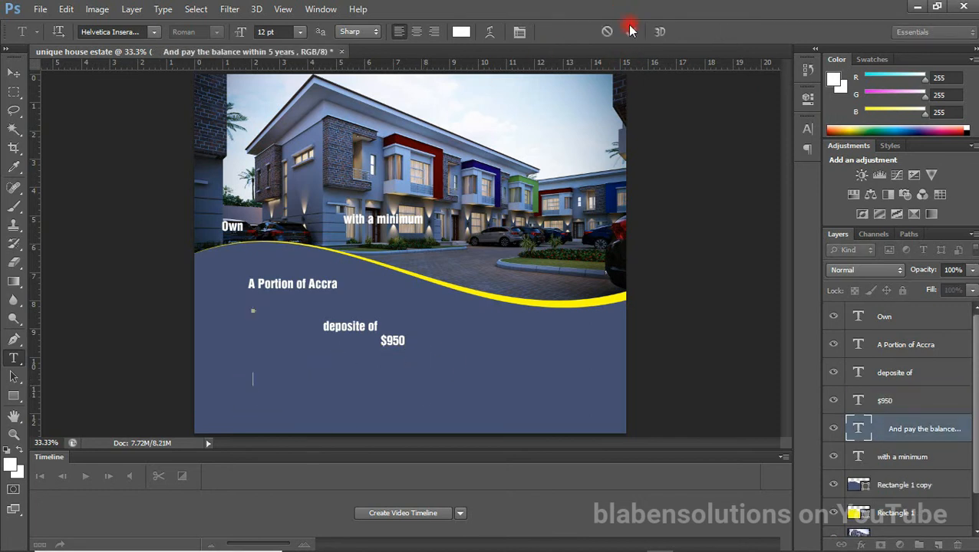
{"action": "left_click", "coordinate": [631, 32]}
{"action": "left_click", "coordinate": [485, 351]}
{"action": "key", "text": "ctrl+v"}
{"action": "key", "text": "ctrl+Return"}
{"action": "key", "text": "v"}
{"action": "left_click_drag", "start_coordinate": [586, 345], "coordinate": [492, 368]}
{"action": "left_click", "coordinate": [857, 457]}
{"action": "key", "text": "Delete"}
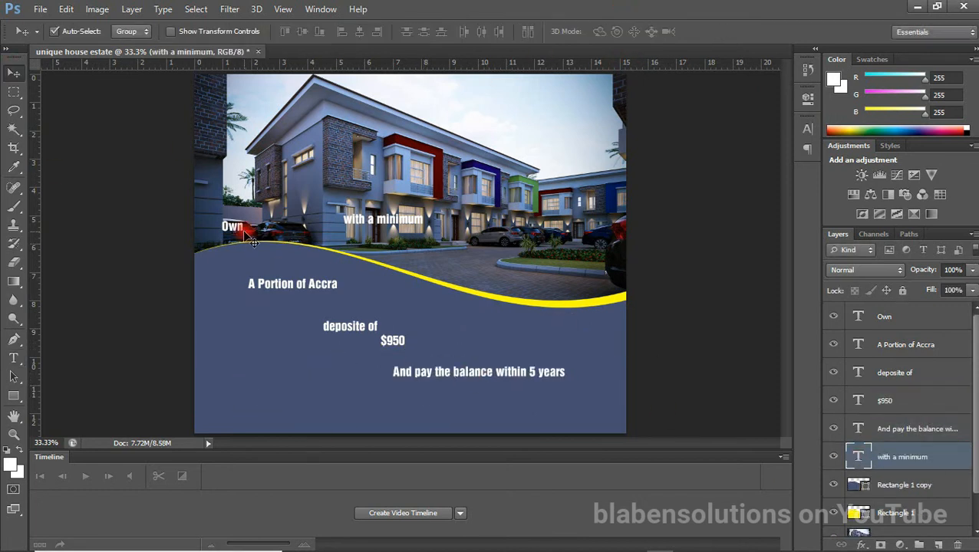
Step: Reposition "with a minimum" onto the blue panel and line up "A Portion of Accra" and "Own" above it
{"action": "left_click", "coordinate": [240, 228]}
{"action": "left_click", "coordinate": [807, 129]}
{"action": "left_click", "coordinate": [392, 342]}
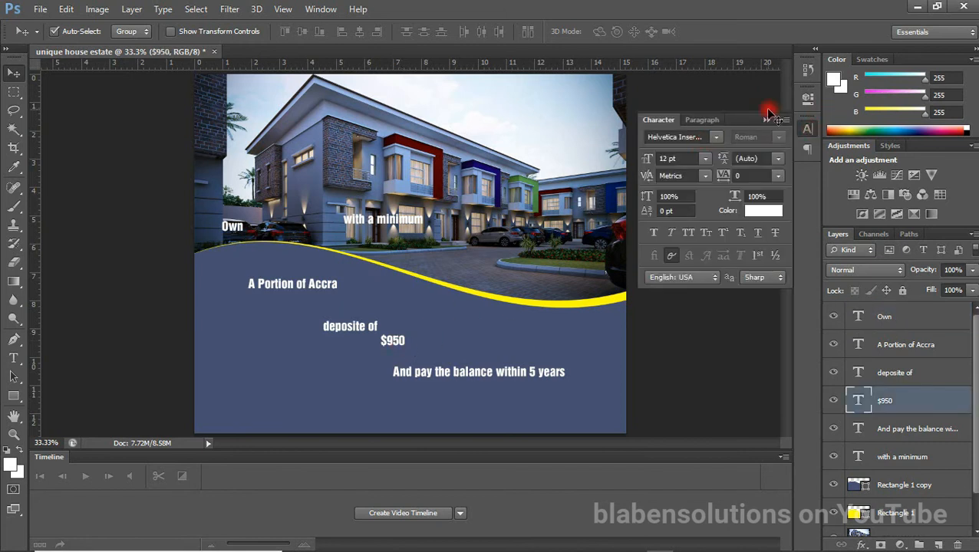
{"action": "left_click", "coordinate": [767, 112]}
{"action": "left_click_drag", "start_coordinate": [388, 221], "coordinate": [298, 298]}
{"action": "left_click_drag", "start_coordinate": [307, 287], "coordinate": [291, 259]}
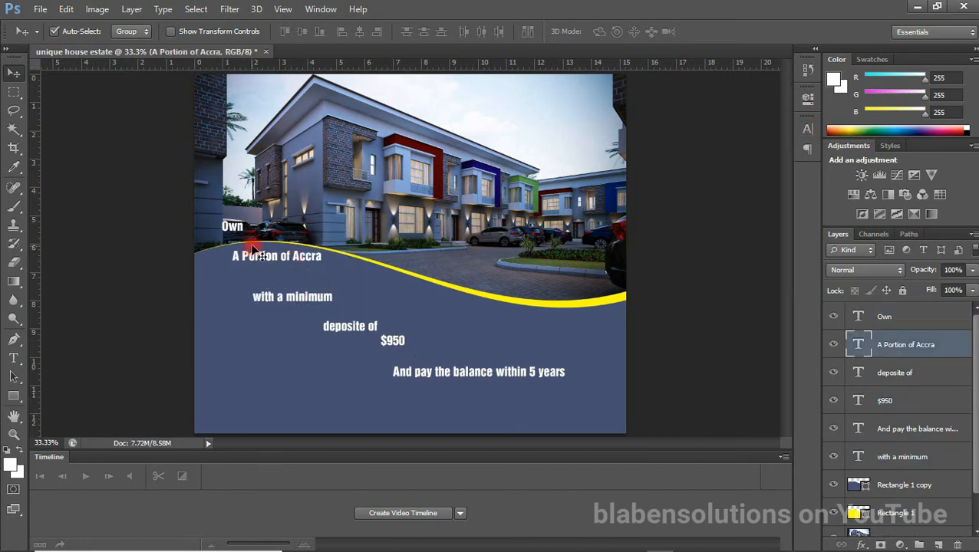
{"action": "mouse_move", "coordinate": [239, 230]}
{"action": "left_mouse_down"}
{"action": "mouse_move", "coordinate": [295, 230]}
{"action": "mouse_move", "coordinate": [243, 236]}
{"action": "left_mouse_up"}
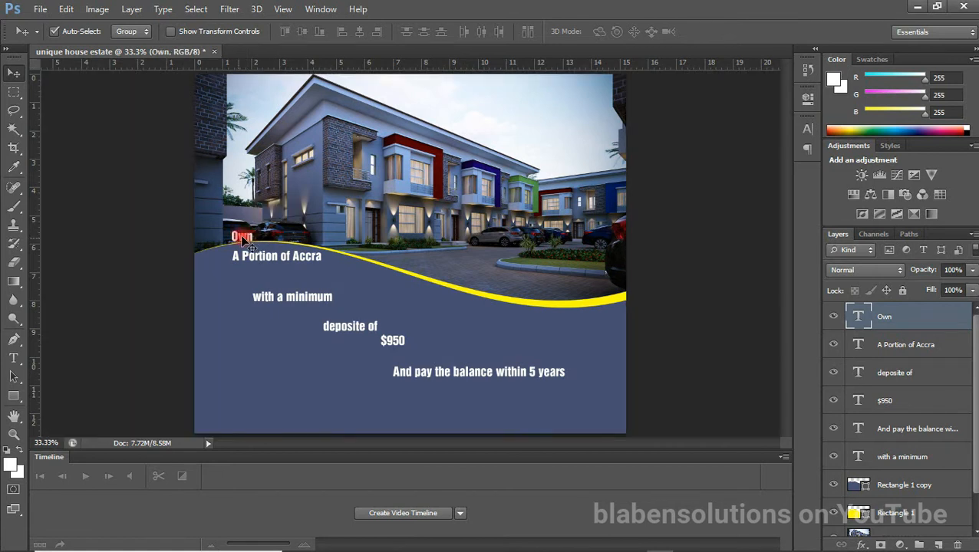
Step: Change the font of the "Own" text to the script typeface Miraculous&Ch..
{"action": "left_click", "coordinate": [808, 129]}
{"action": "left_click", "coordinate": [685, 137]}
{"action": "type", "text": "Miraculous Ch..."}
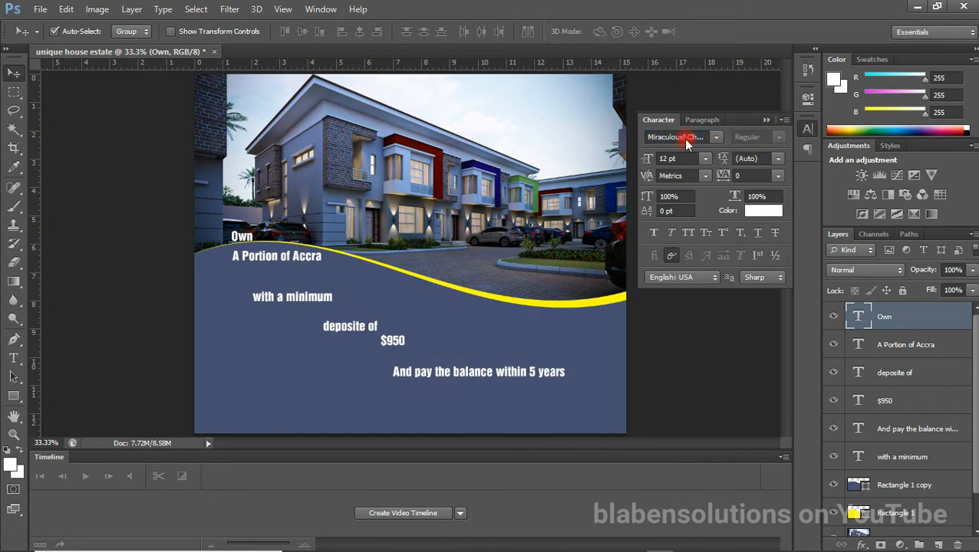
{"action": "key", "text": "Return"}
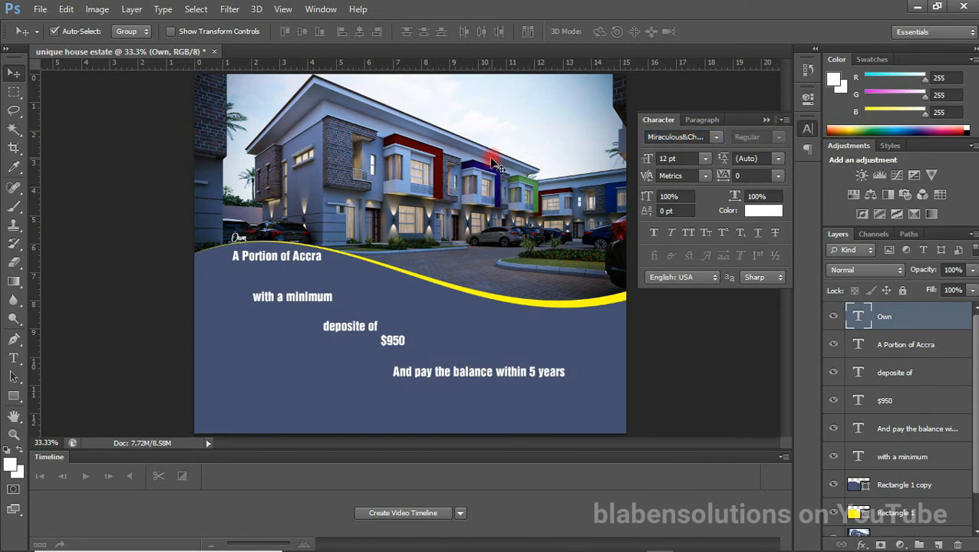
Step: Set the "Own" text size to 48 pt and move it up over the house photo
{"action": "left_click", "coordinate": [705, 158]}
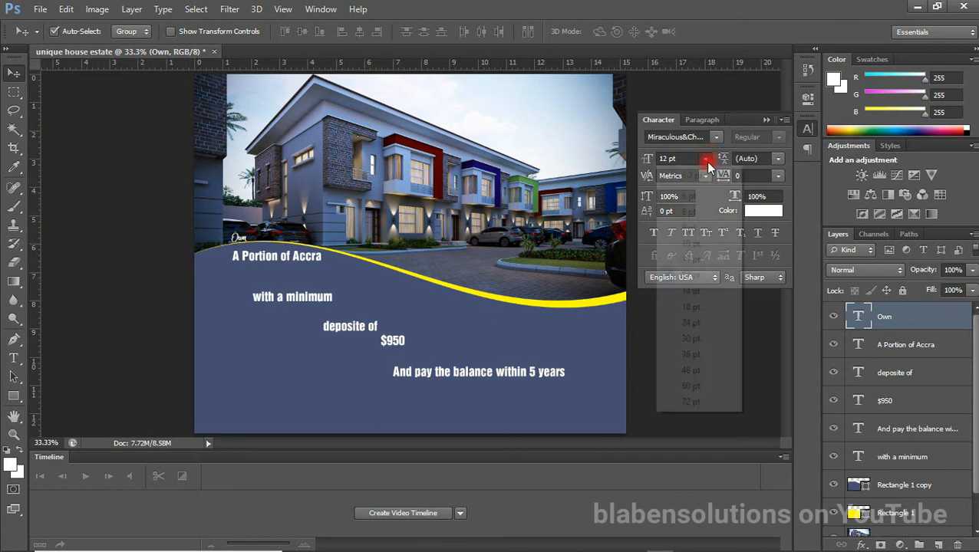
{"action": "left_click", "coordinate": [691, 339]}
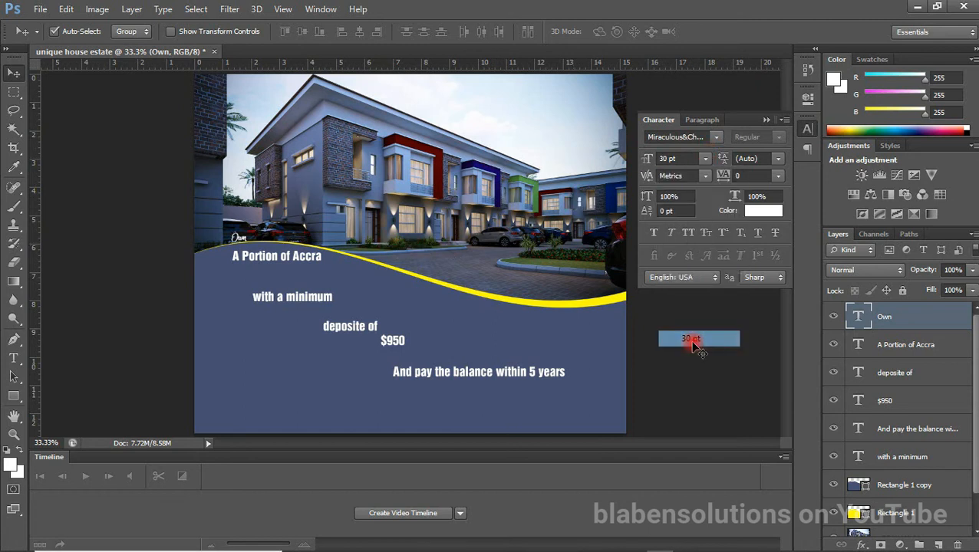
{"action": "left_click", "coordinate": [703, 158]}
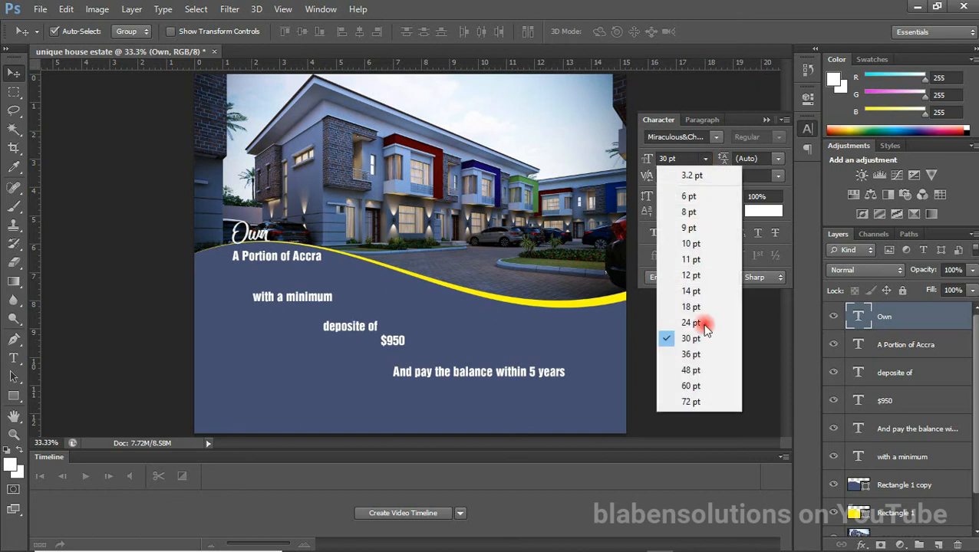
{"action": "left_click", "coordinate": [708, 384]}
{"action": "left_click_drag", "start_coordinate": [285, 248], "coordinate": [280, 218]}
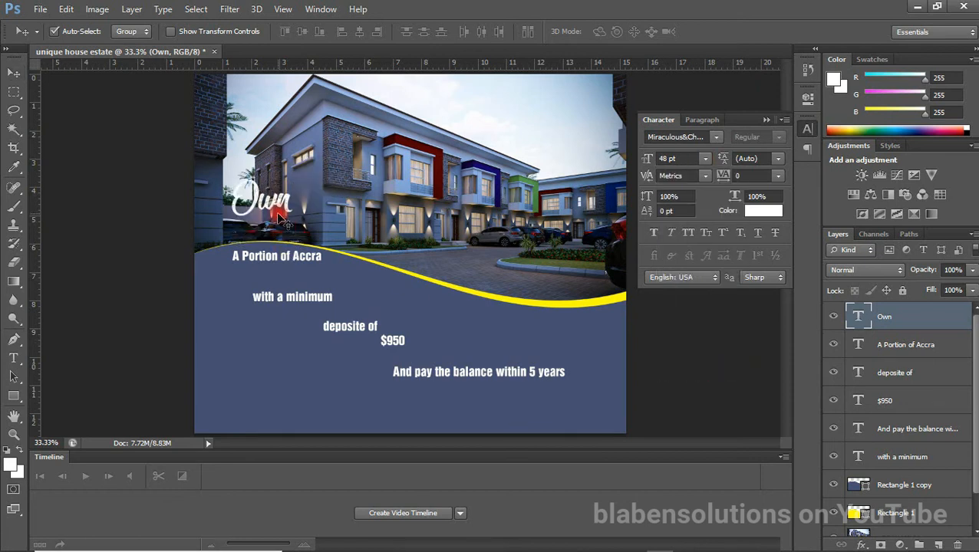
Step: Scale the "Own" text up to about 92 pt and position it just above "A Portion of Accra"
{"action": "key", "text": "ctrl+t"}
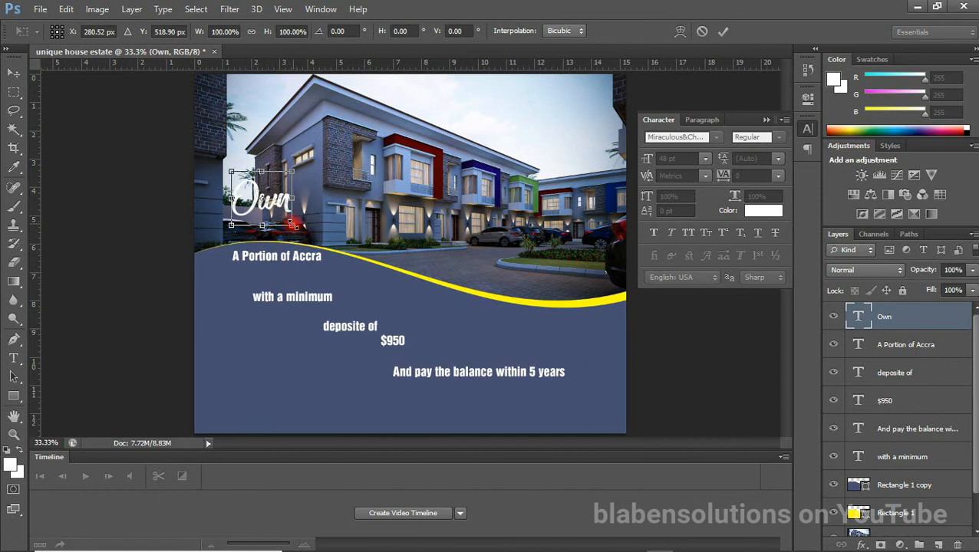
{"action": "left_click_drag", "start_coordinate": [293, 225], "coordinate": [340, 284]}
{"action": "left_click_drag", "start_coordinate": [327, 231], "coordinate": [311, 207]}
{"action": "key", "text": "Return"}
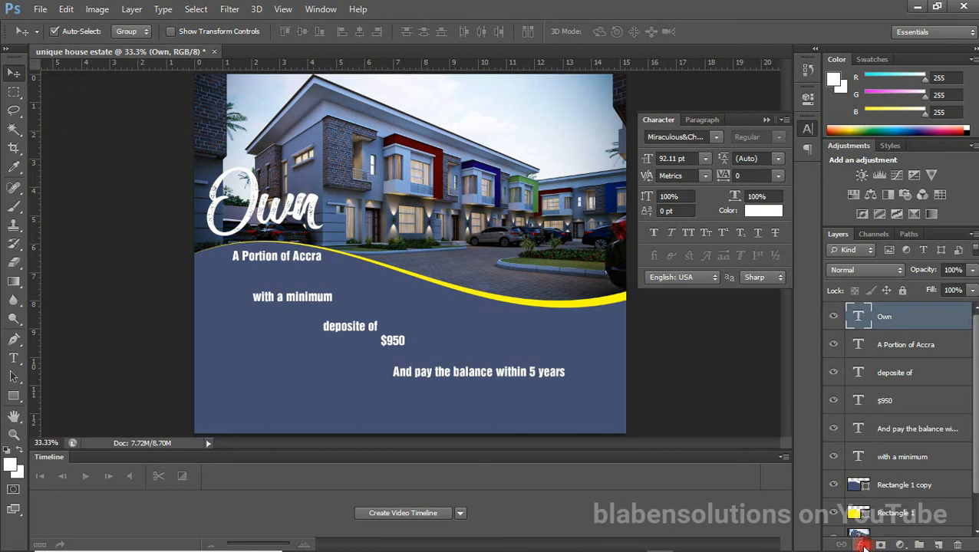
Step: Add a Stroke layer effect to the "Own" text
{"action": "left_click", "coordinate": [863, 546]}
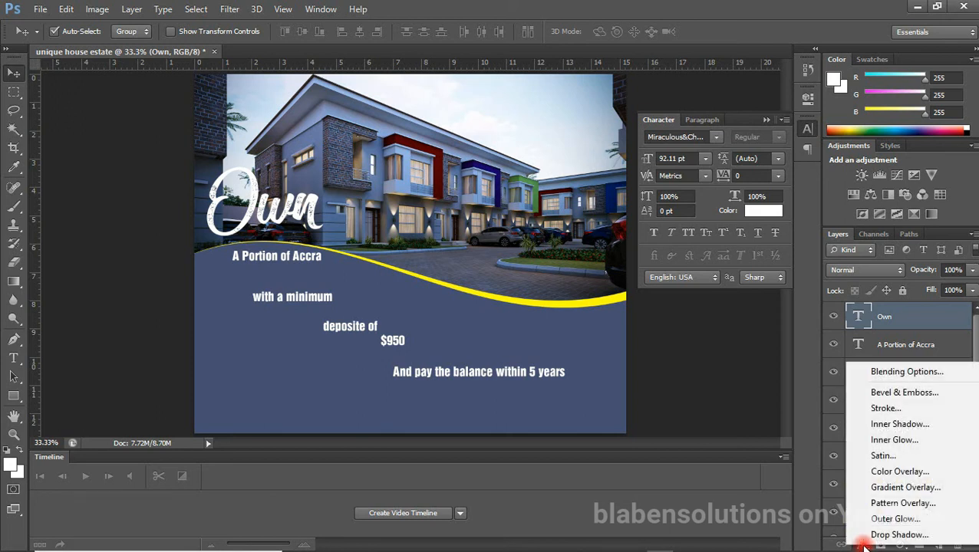
{"action": "left_click", "coordinate": [886, 408]}
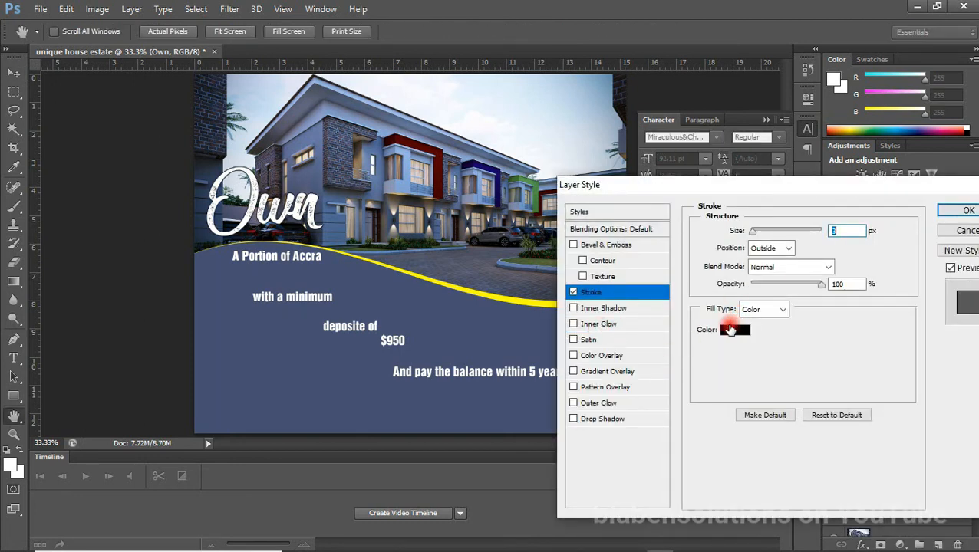
{"action": "left_click", "coordinate": [732, 331]}
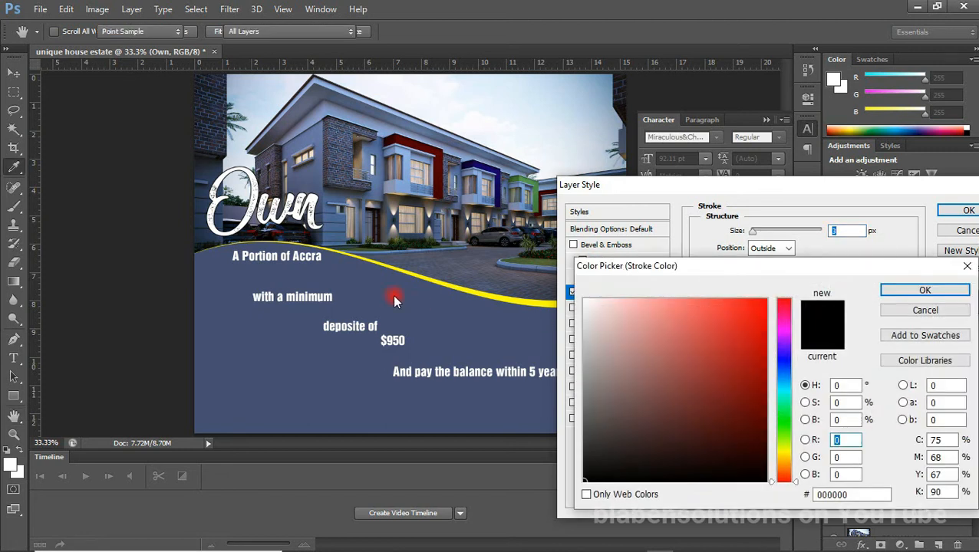
{"action": "left_click", "coordinate": [357, 278]}
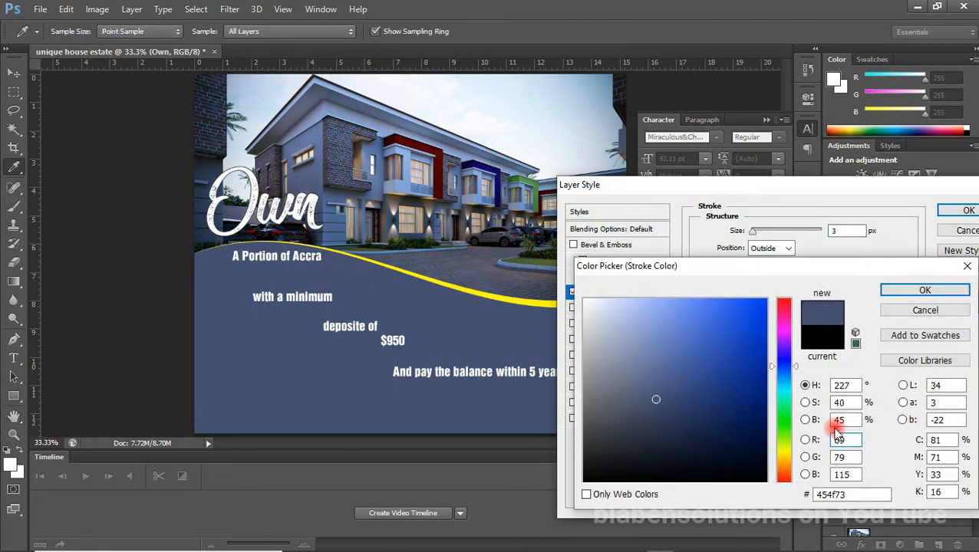
{"action": "left_click", "coordinate": [826, 342]}
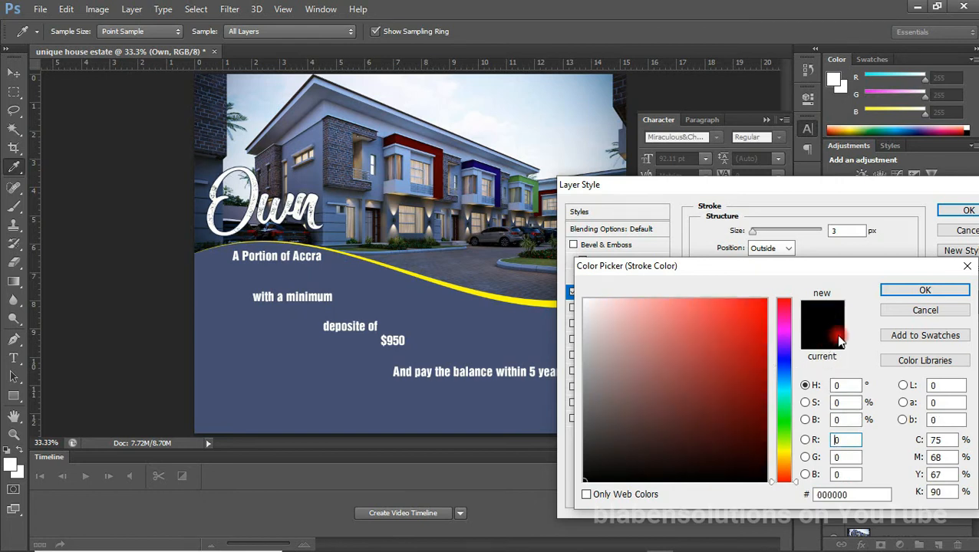
{"action": "left_click", "coordinate": [926, 313]}
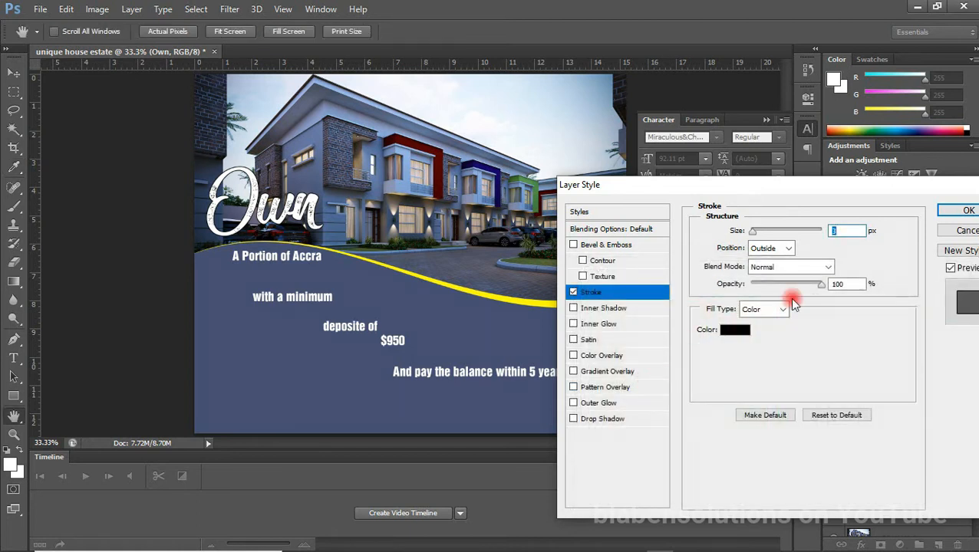
Step: Set the black outside stroke on the "Own" text to 7 px and apply the layer style
{"action": "key", "text": "Up"}
{"action": "key", "text": "Up"}
{"action": "key", "text": "Up"}
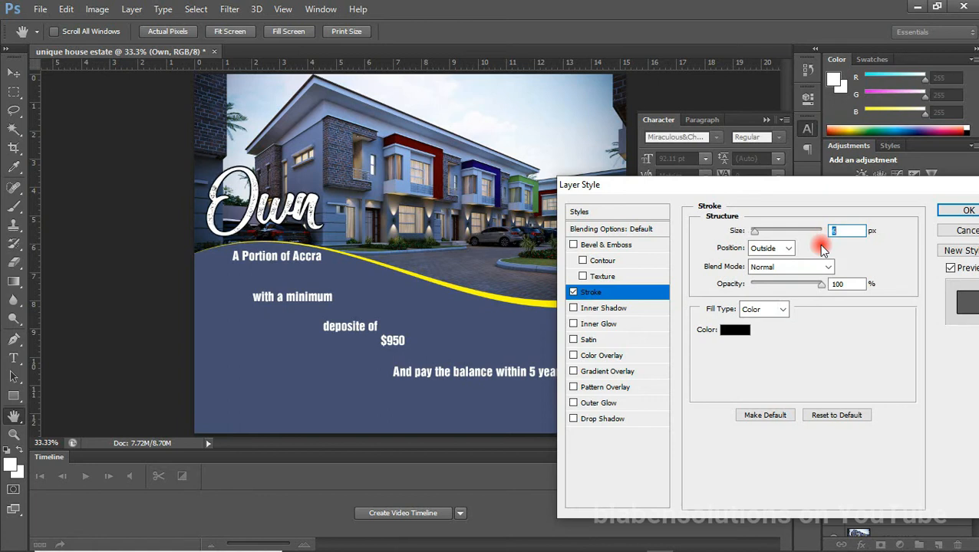
{"action": "key", "text": "Up"}
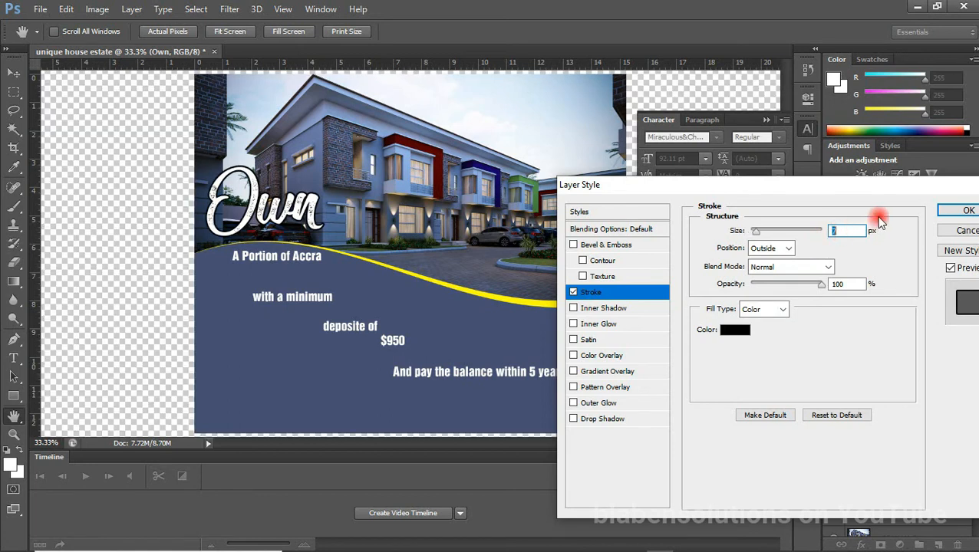
{"action": "left_click", "coordinate": [968, 212]}
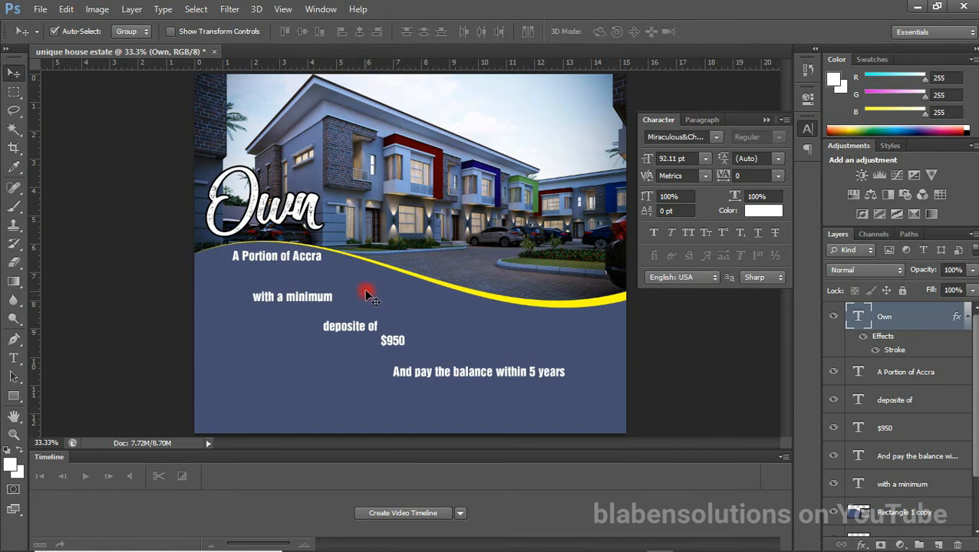
Step: Change the font of the "A Portion of Accra" text to Rushing Nights and place it directly under "Own"
{"action": "left_click_drag", "start_coordinate": [314, 262], "coordinate": [325, 254]}
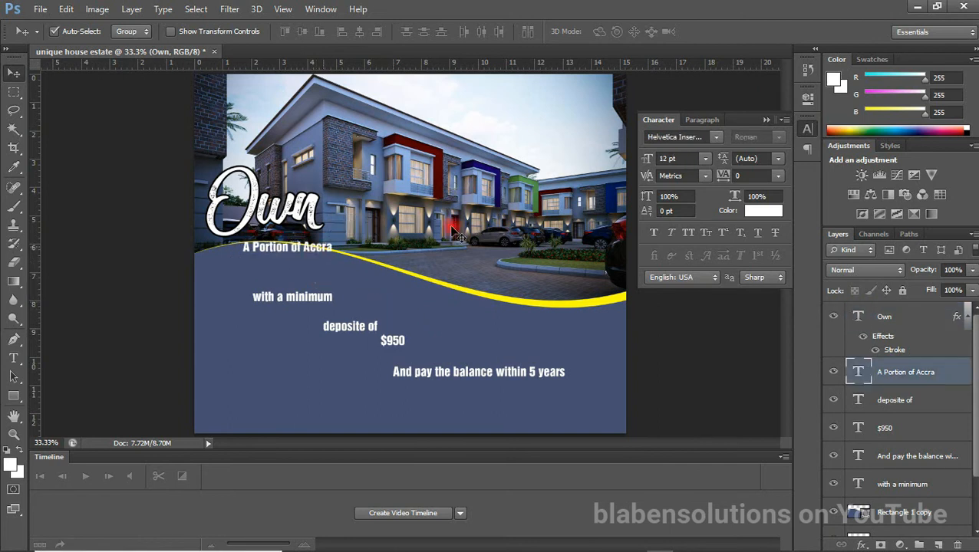
{"action": "left_click", "coordinate": [675, 137]}
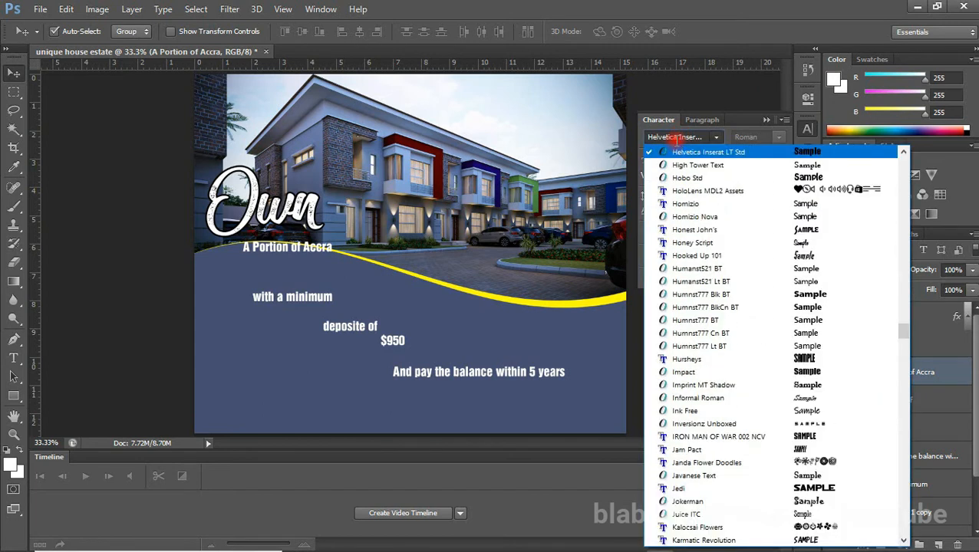
{"action": "left_click", "coordinate": [676, 139]}
{"action": "type", "text": "Rushing Lights"}
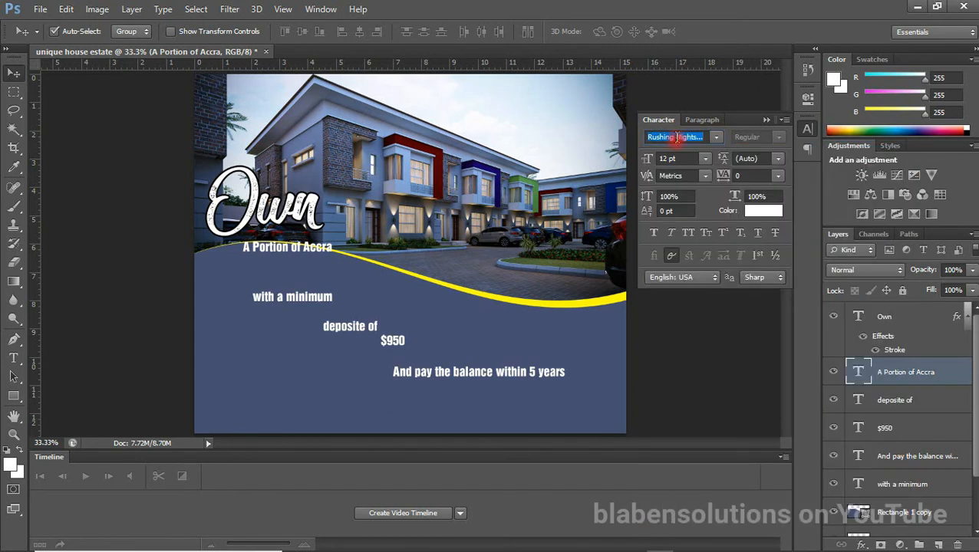
{"action": "key", "text": "Return"}
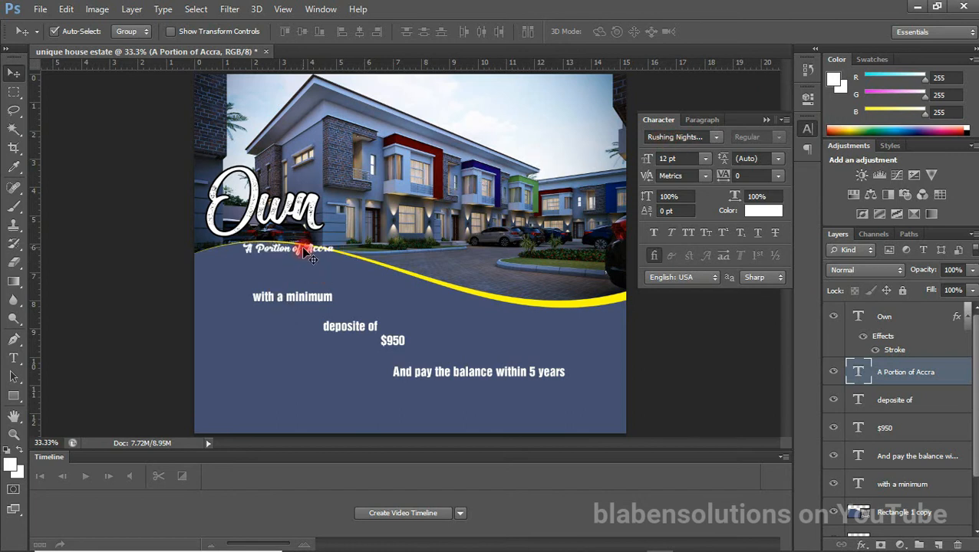
{"action": "left_click_drag", "start_coordinate": [304, 253], "coordinate": [302, 239]}
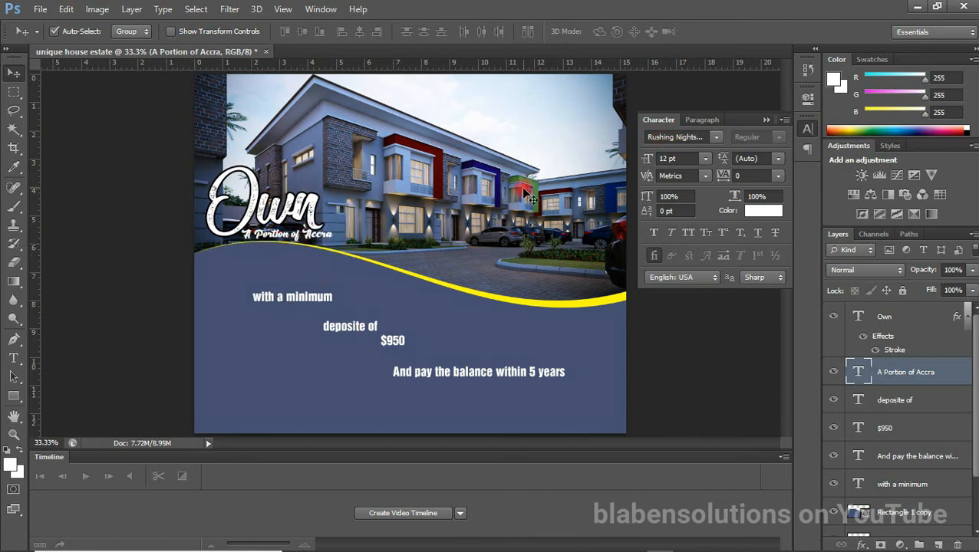
Step: Enlarge "A Portion of Accra" to 18 pt and move "Own" up slightly to clear space above it
{"action": "left_click", "coordinate": [704, 158]}
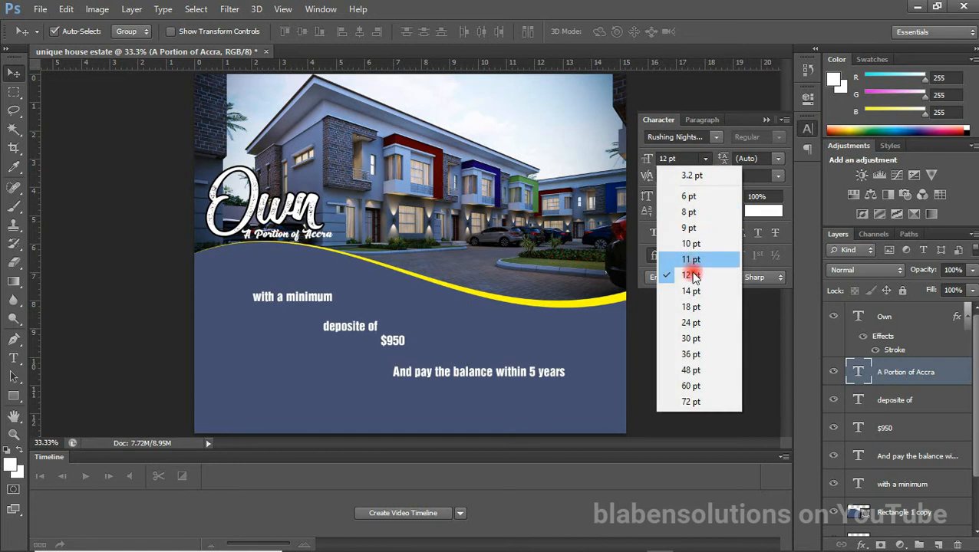
{"action": "left_click", "coordinate": [691, 290]}
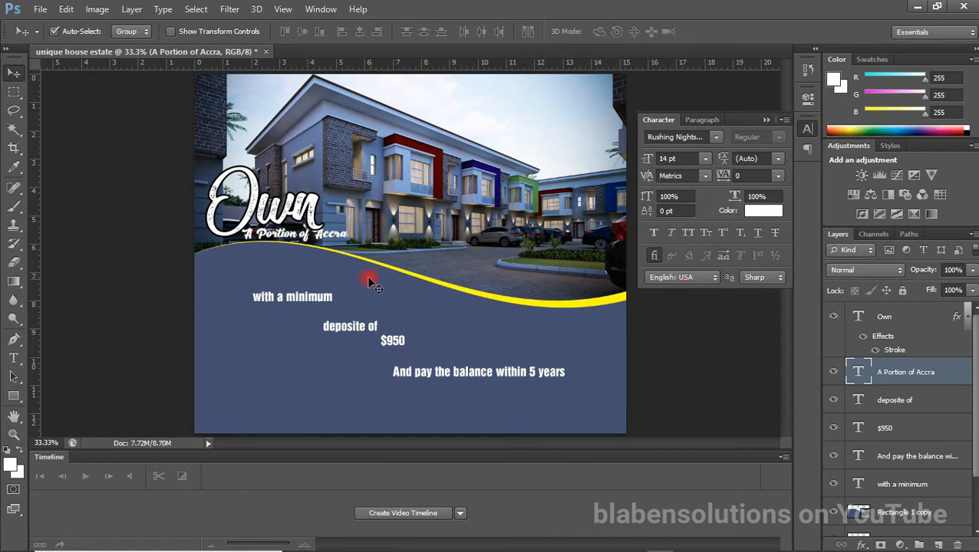
{"action": "left_click_drag", "start_coordinate": [308, 239], "coordinate": [306, 230]}
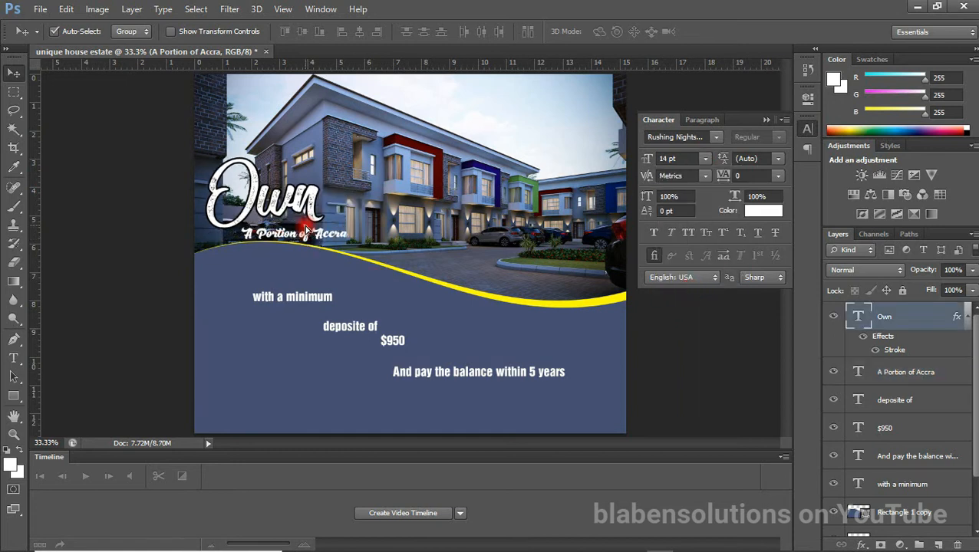
{"action": "left_click", "coordinate": [309, 237]}
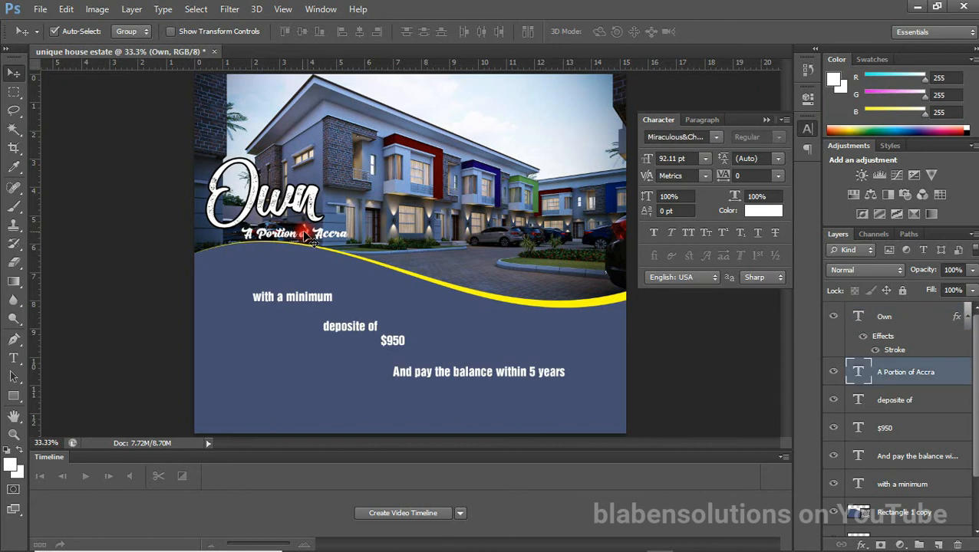
{"action": "left_click_drag", "start_coordinate": [309, 240], "coordinate": [300, 240]}
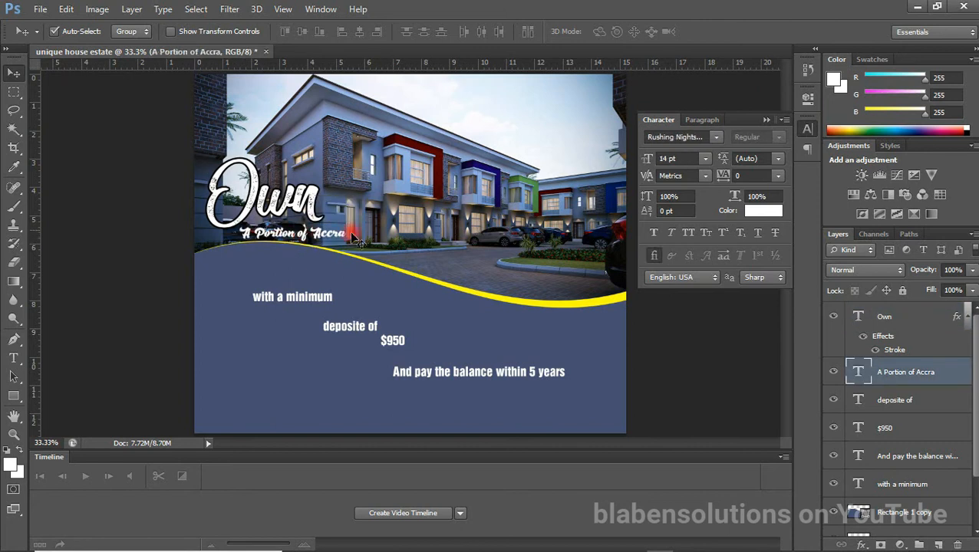
{"action": "left_click", "coordinate": [700, 161]}
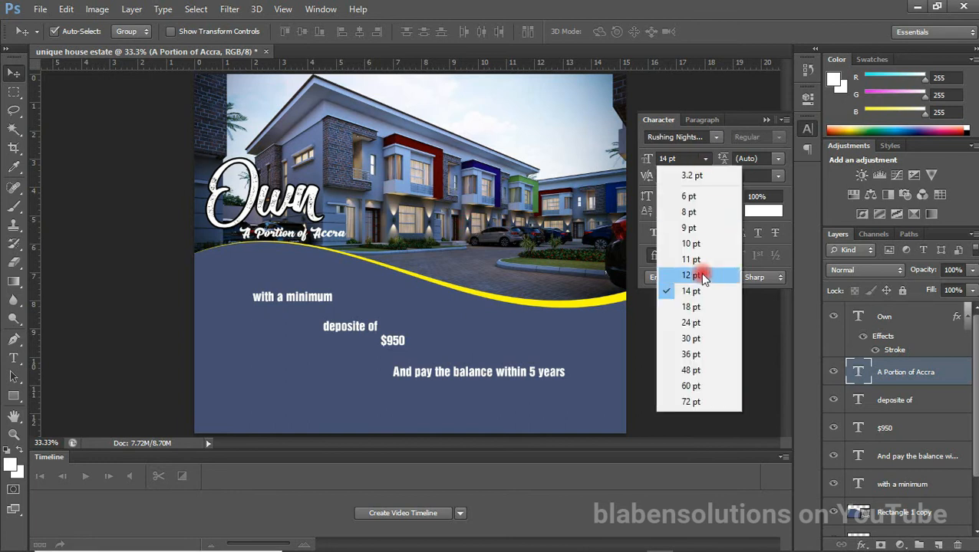
{"action": "left_click", "coordinate": [694, 306]}
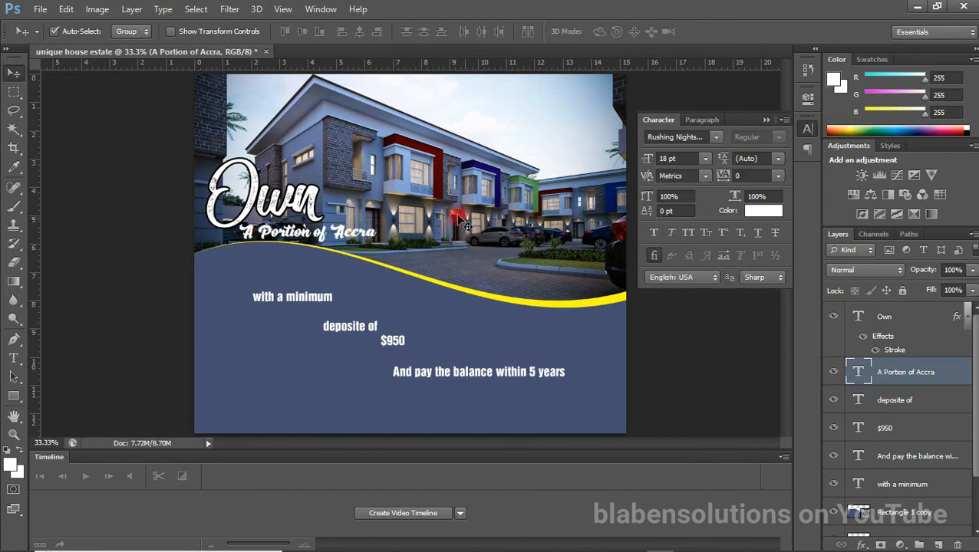
{"action": "left_click", "coordinate": [322, 232]}
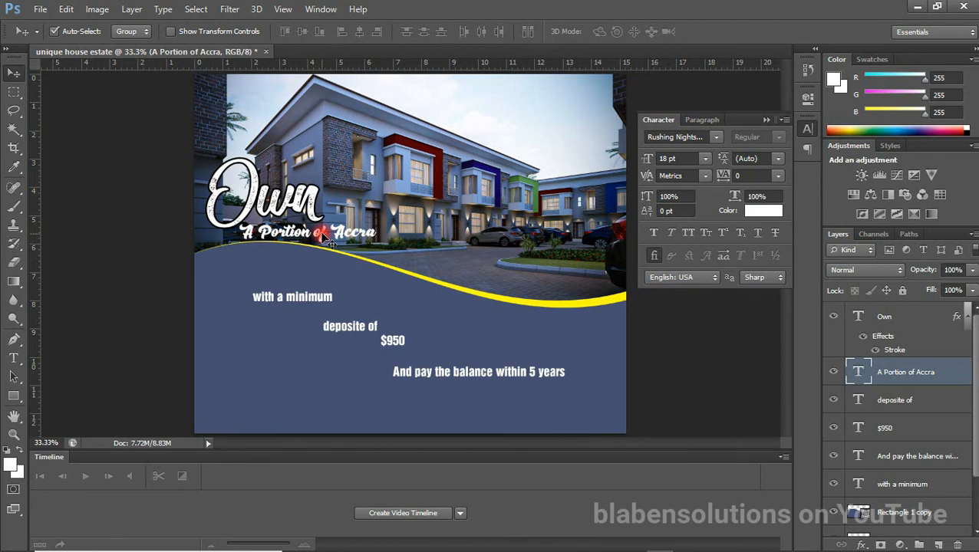
Step: Set the "with a minimum" text in all caps and scale it to about 22 pt below "A Portion of Accra"
{"action": "left_click_drag", "start_coordinate": [304, 296], "coordinate": [297, 255]}
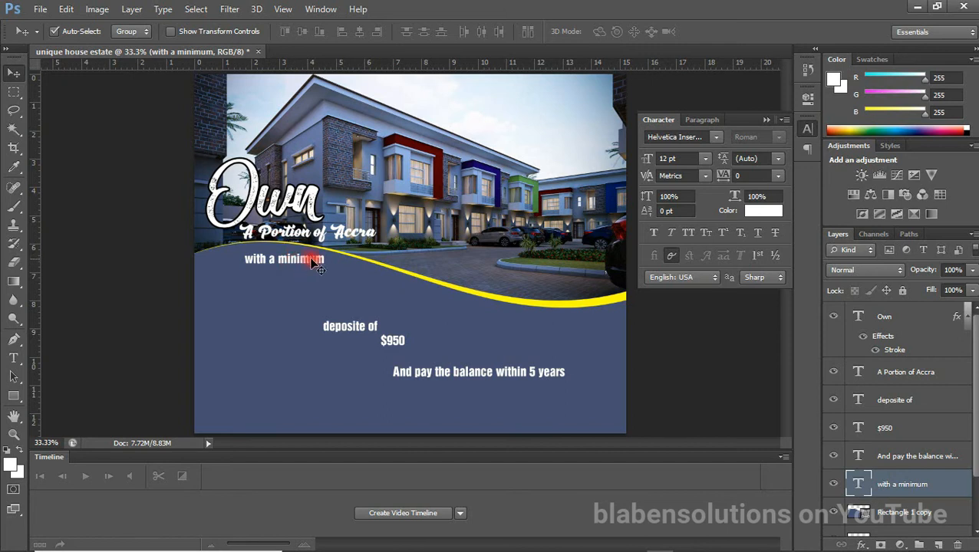
{"action": "left_click", "coordinate": [688, 235]}
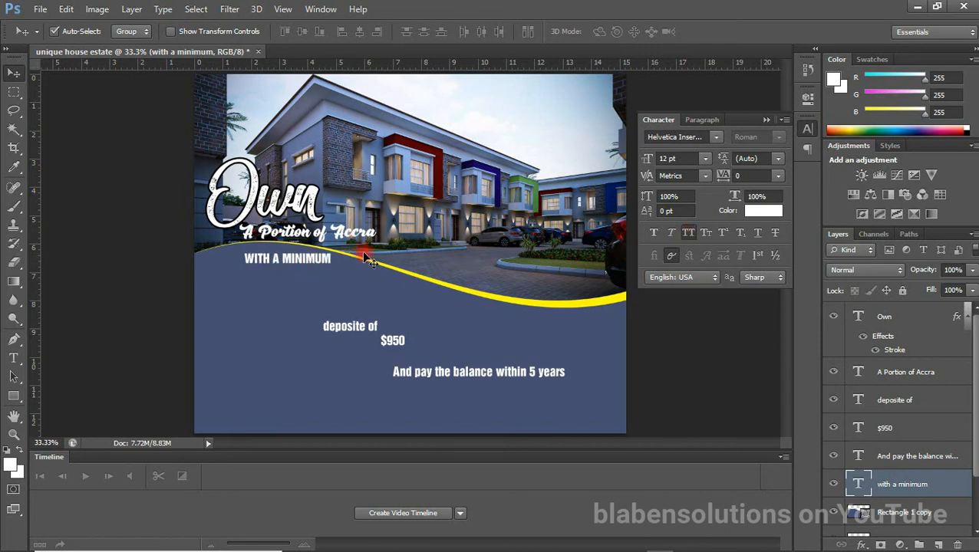
{"action": "key", "text": "ctrl+t"}
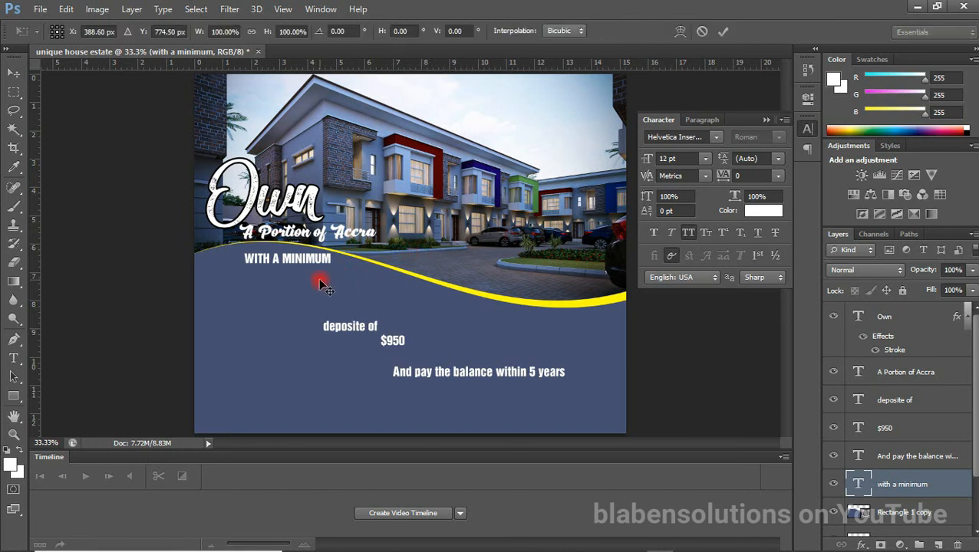
{"action": "left_click_drag", "start_coordinate": [330, 262], "coordinate": [400, 308]}
{"action": "key", "text": "Return"}
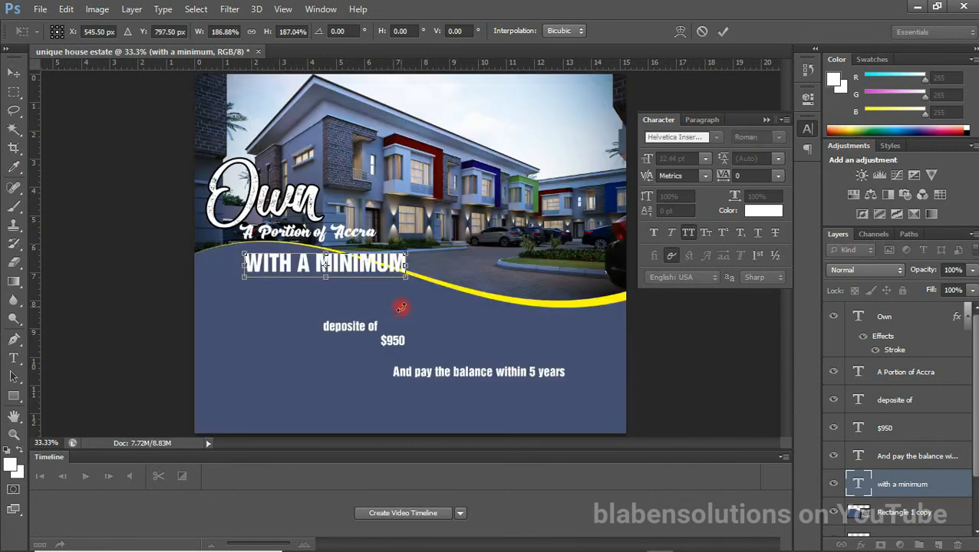
Step: Shift "WITH A MINIMUM" and "A Portion of Accra" left so they stack closely beneath "Own"
{"action": "left_click_drag", "start_coordinate": [376, 270], "coordinate": [335, 279]}
{"action": "mouse_move", "coordinate": [336, 233]}
{"action": "left_mouse_down"}
{"action": "mouse_move", "coordinate": [338, 250]}
{"action": "mouse_move", "coordinate": [333, 236]}
{"action": "mouse_move", "coordinate": [342, 239]}
{"action": "left_mouse_up"}
{"action": "left_click_drag", "start_coordinate": [338, 276], "coordinate": [338, 265]}
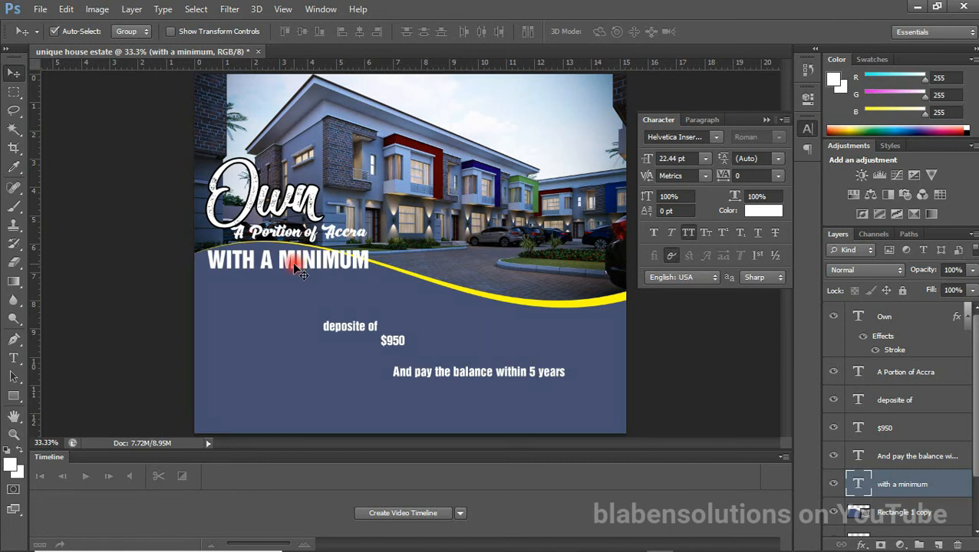
Step: Scale "WITH A MINIMUM" up to about 33 pt and move it up close to "A Portion of Accra"
{"action": "key", "text": "ctrl+t"}
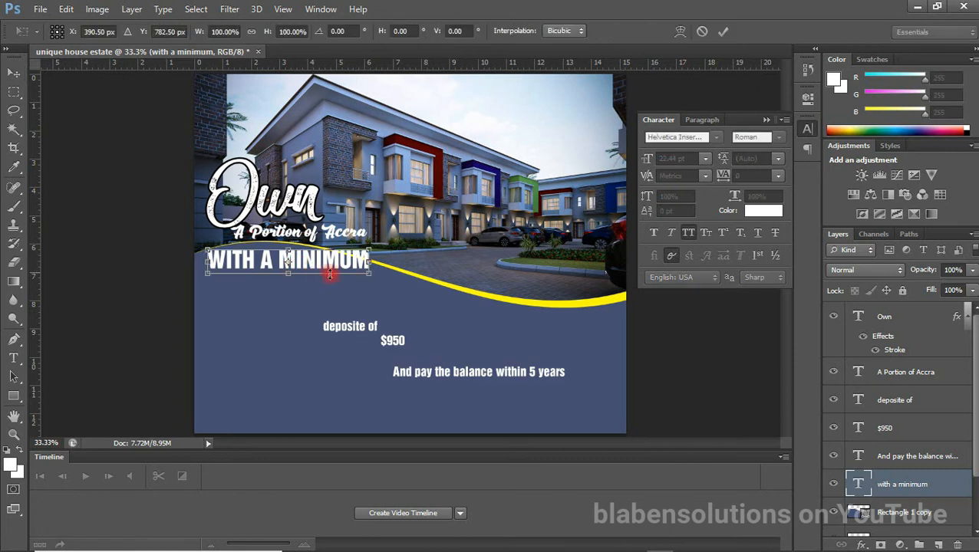
{"action": "left_click_drag", "start_coordinate": [370, 270], "coordinate": [437, 323]}
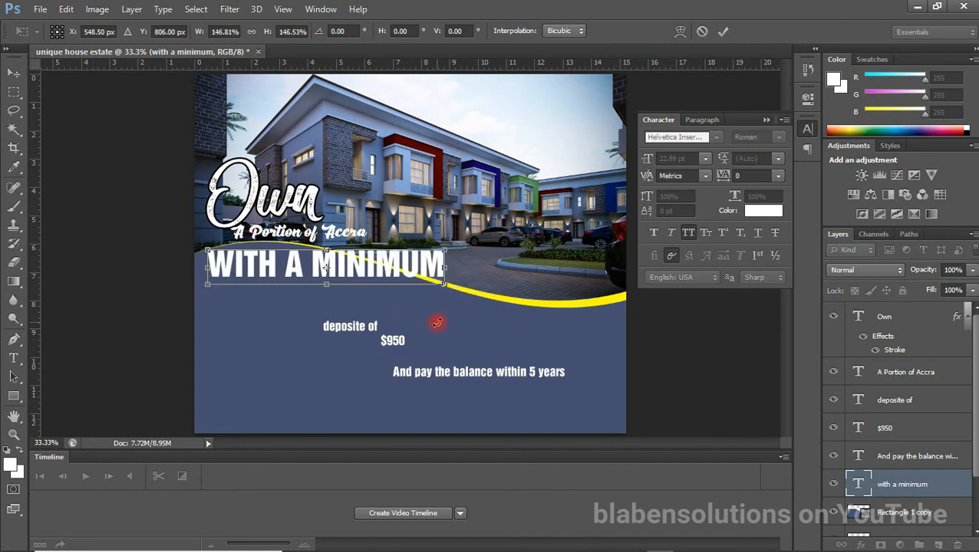
{"action": "key", "text": "Return"}
{"action": "mouse_move", "coordinate": [407, 270]}
{"action": "left_mouse_down"}
{"action": "mouse_move", "coordinate": [400, 261]}
{"action": "mouse_move", "coordinate": [409, 266]}
{"action": "left_mouse_up"}
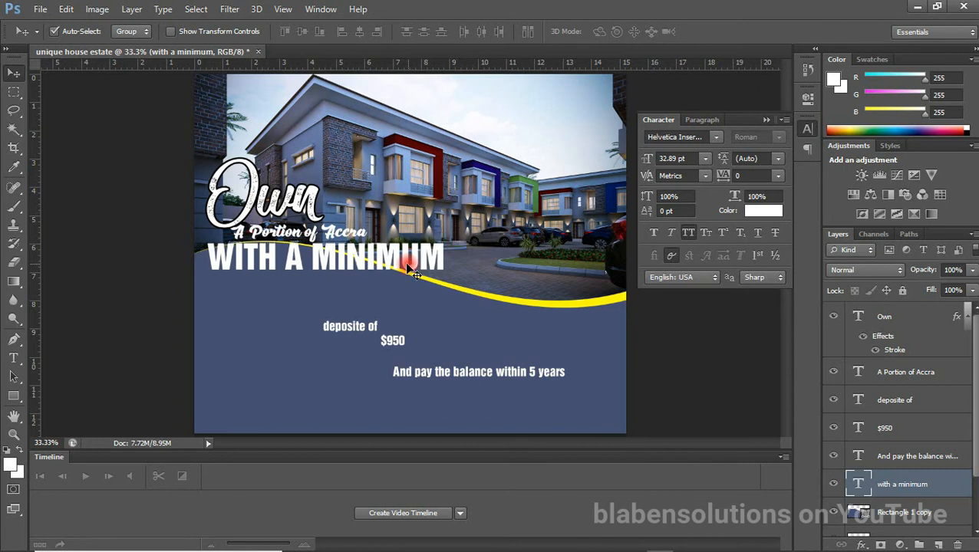
Step: Set the "deposite of" text in all caps at 18 pt
{"action": "left_click", "coordinate": [357, 328]}
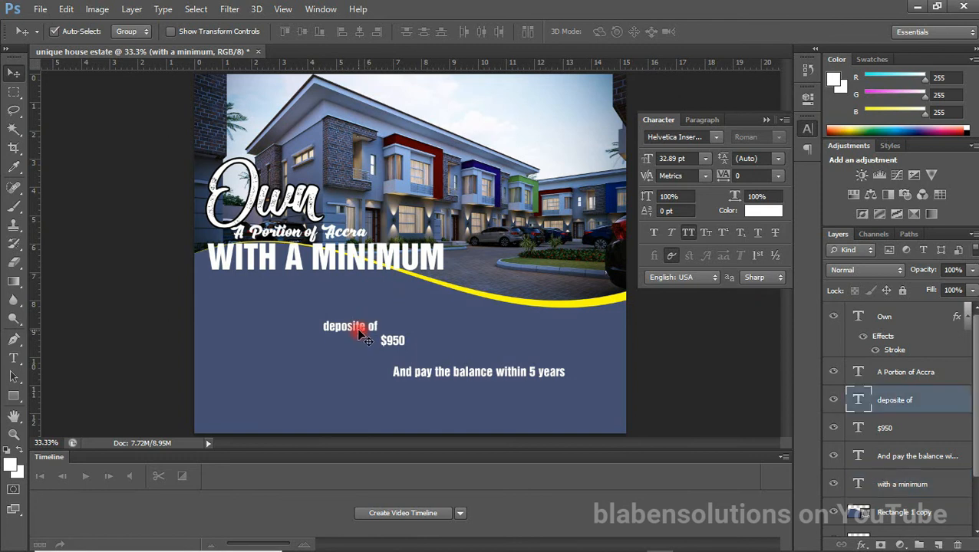
{"action": "left_click", "coordinate": [690, 231]}
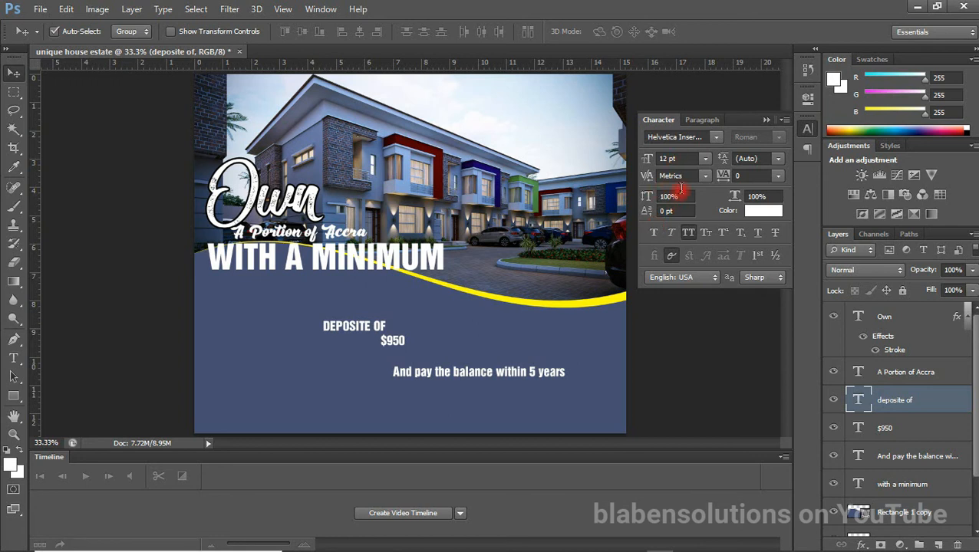
{"action": "left_click", "coordinate": [705, 159]}
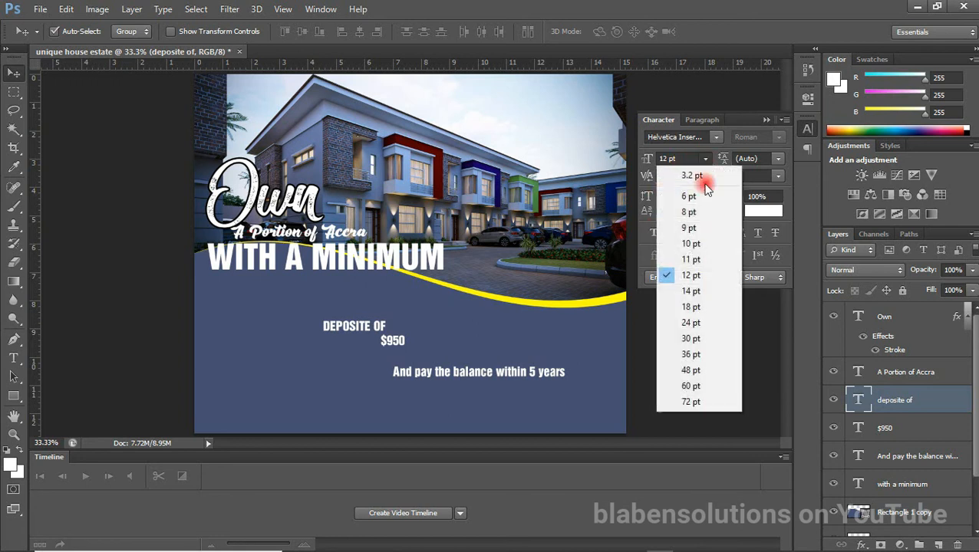
{"action": "left_click", "coordinate": [694, 305]}
Step: Move "DEPOSITE OF" directly beneath "WITH A MINIMUM", near its left edge
{"action": "left_click", "coordinate": [388, 329]}
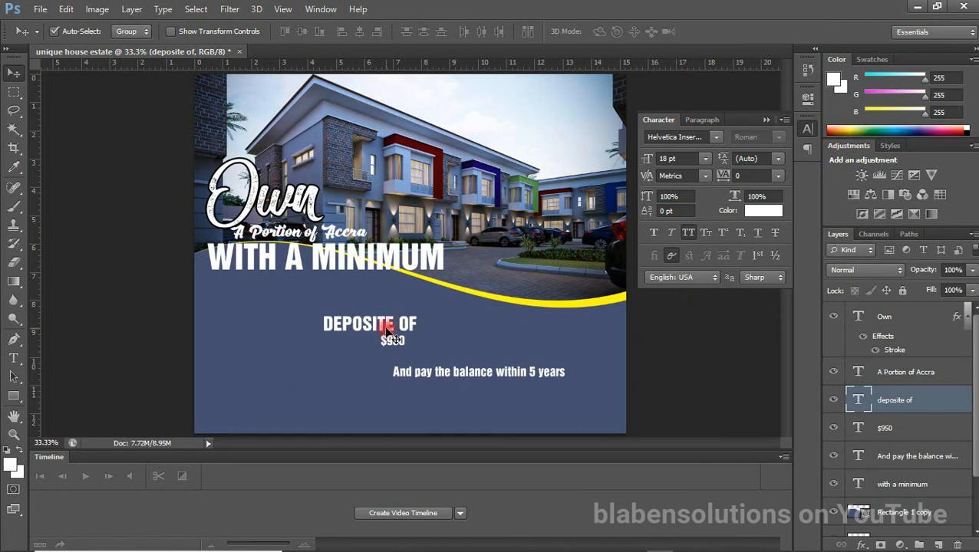
{"action": "left_click_drag", "start_coordinate": [387, 329], "coordinate": [280, 294]}
{"action": "key", "text": "Up"}
{"action": "key", "text": "Up"}
{"action": "key", "text": "Up"}
{"action": "key", "text": "Left"}
{"action": "key", "text": "Left"}
{"action": "key", "text": "Left"}
{"action": "key", "text": "Left"}
{"action": "key", "text": "Left"}
{"action": "key", "text": "Left"}
{"action": "key", "text": "Left"}
{"action": "key", "text": "Left"}
{"action": "key", "text": "Left"}
{"action": "key", "text": "Left"}
{"action": "key", "text": "Left"}
{"action": "key", "text": "Left"}
{"action": "key", "text": "Left"}
{"action": "key", "text": "Left"}
{"action": "key", "text": "Left"}
{"action": "key", "text": "Left"}
{"action": "key", "text": "Left"}
{"action": "key", "text": "Left"}
{"action": "key", "text": "Left"}
{"action": "key", "text": "Left"}
{"action": "key", "text": "Left"}
{"action": "key", "text": "Left"}
{"action": "key", "text": "Left"}
{"action": "key", "text": "Left"}
{"action": "key", "text": "Up"}
{"action": "key", "text": "Up"}
{"action": "key", "text": "Up"}
{"action": "key", "text": "Up"}
{"action": "key", "text": "Up"}
{"action": "key", "text": "Up"}
{"action": "key", "text": "Up"}
{"action": "key", "text": "Up"}
{"action": "key", "text": "Up"}
{"action": "key", "text": "Up"}
{"action": "key", "text": "Up"}
{"action": "key", "text": "Up"}
{"action": "key", "text": "Up"}
{"action": "key", "text": "Up"}
{"action": "key", "text": "Up"}
{"action": "key", "text": "Left"}
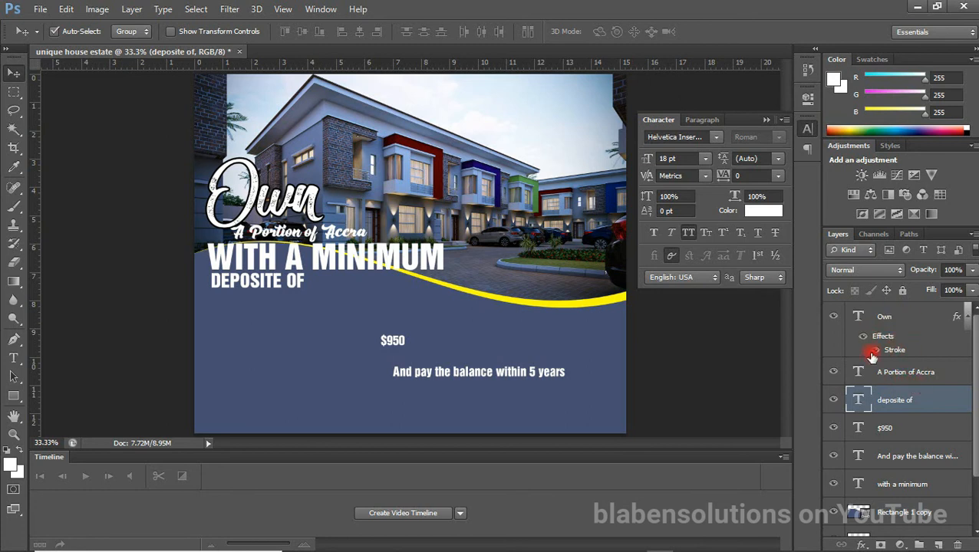
Step: Align the left edges of the "Own", "A Portion of Accra" and "deposite of" text layers
{"action": "left_click", "coordinate": [922, 381], "text": "shift"}
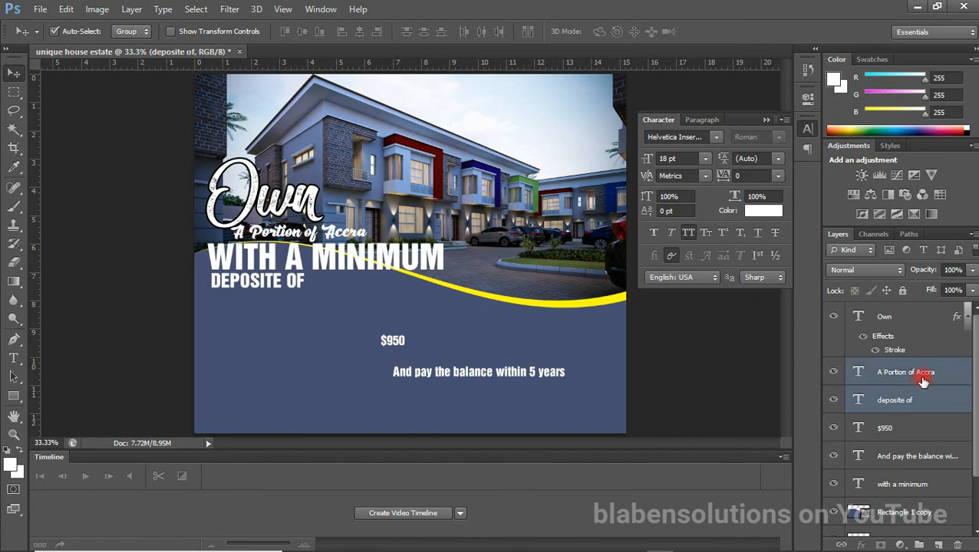
{"action": "left_click", "coordinate": [901, 322], "text": "shift"}
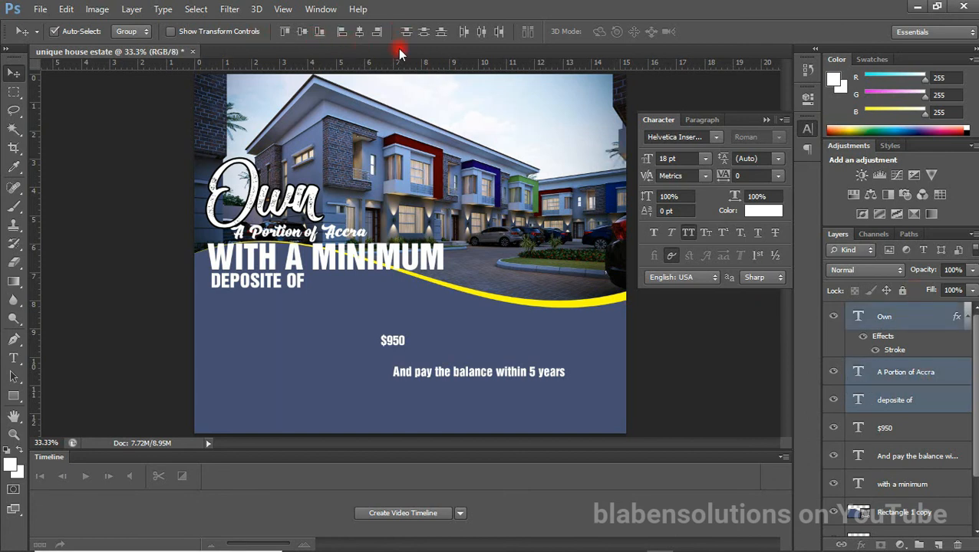
{"action": "left_click", "coordinate": [340, 34]}
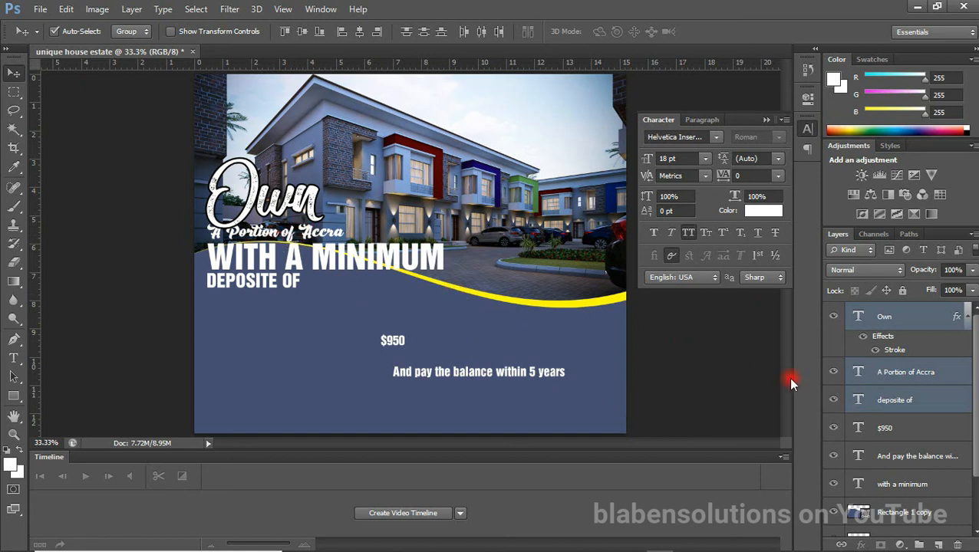
Step: Align the left edge of the "with a minimum" layer with the "Own" and "deposite of" layers
{"action": "left_click", "coordinate": [928, 374], "text": "ctrl"}
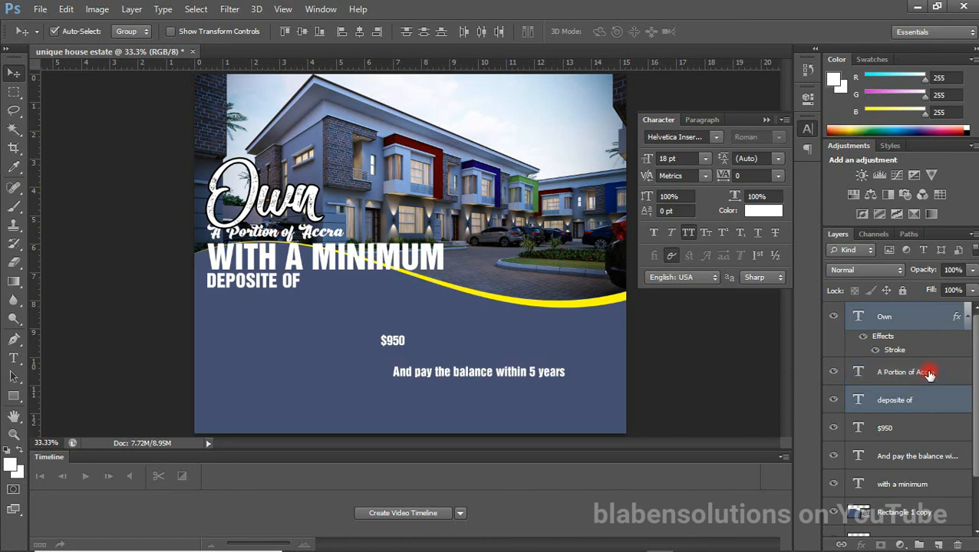
{"action": "left_click", "coordinate": [901, 486], "text": "ctrl"}
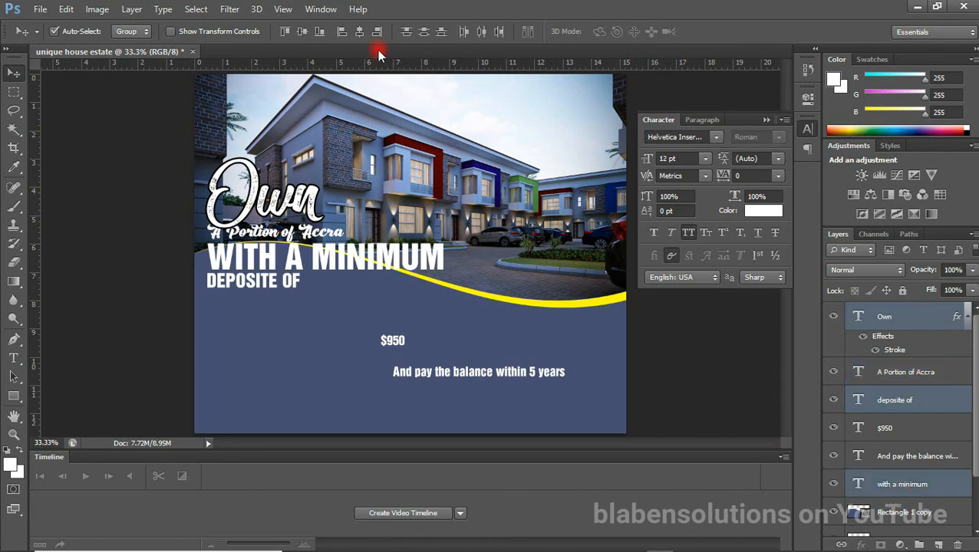
{"action": "left_click", "coordinate": [340, 35]}
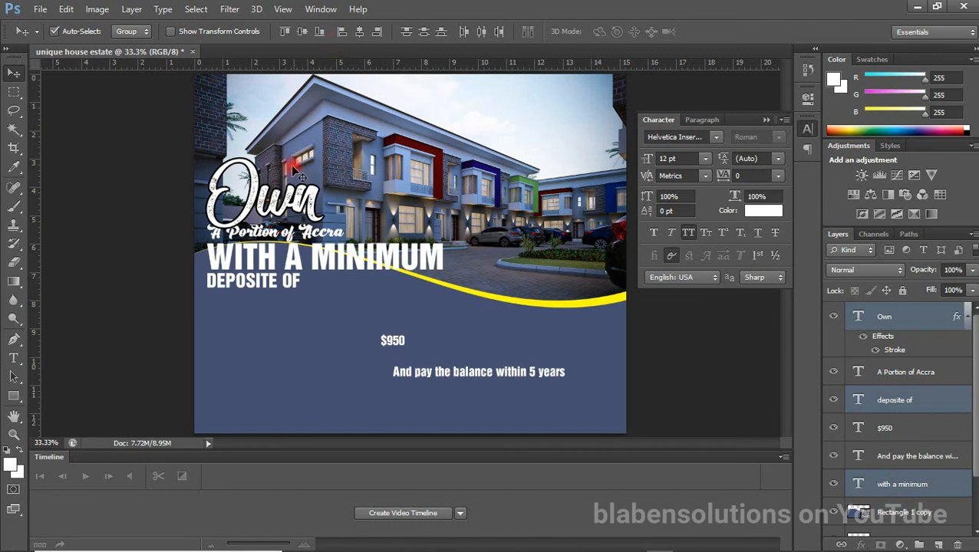
Step: Shift the "A Portion of Accra" text to the right beneath "Own", above "WITH A MINIMUM"
{"action": "left_click", "coordinate": [311, 234]}
{"action": "left_click_drag", "start_coordinate": [316, 242], "coordinate": [342, 240]}
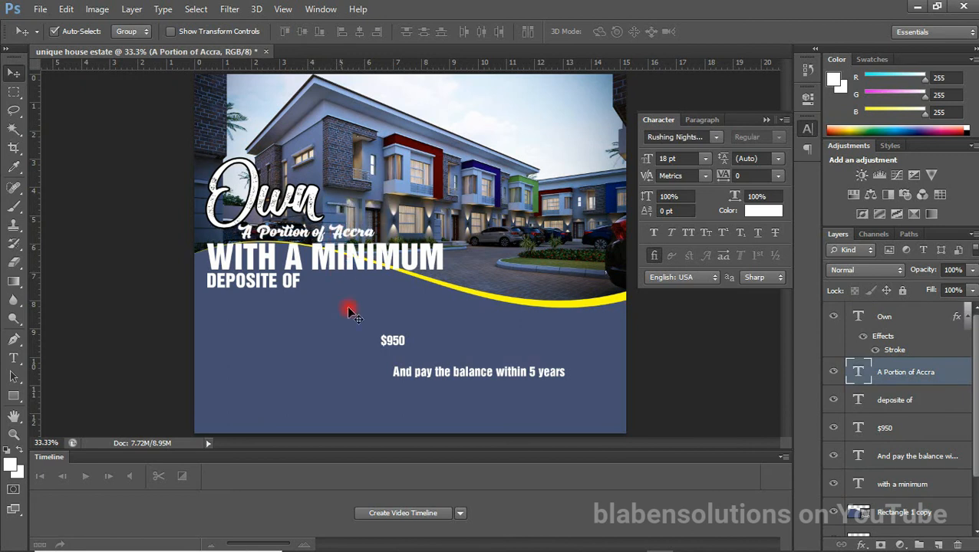
Step: Move the "$950" text below "DEPOSITE OF" and enlarge it proportionally to about 503% (60.38 pt)
{"action": "left_click_drag", "start_coordinate": [393, 343], "coordinate": [266, 323]}
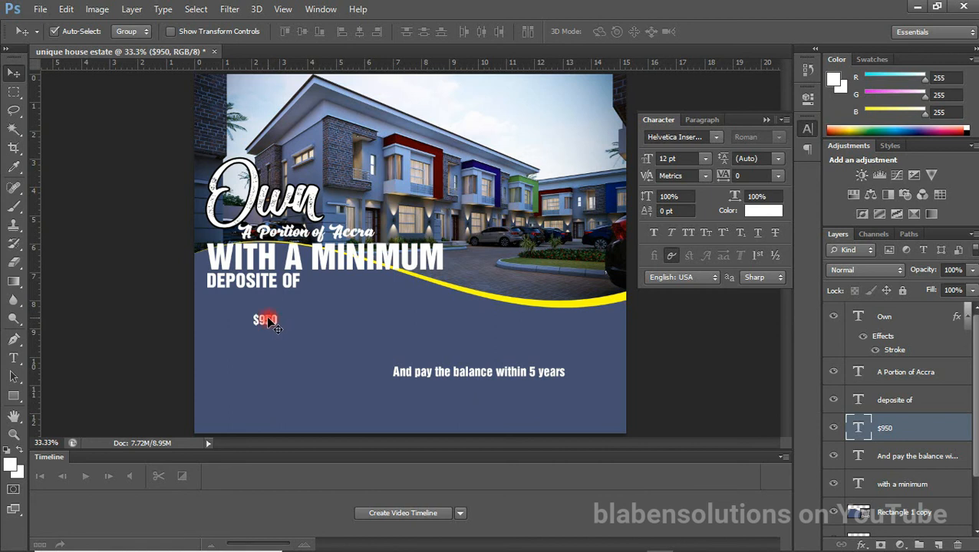
{"action": "key", "text": "ctrl+t"}
{"action": "left_click_drag", "start_coordinate": [300, 355], "coordinate": [355, 420]}
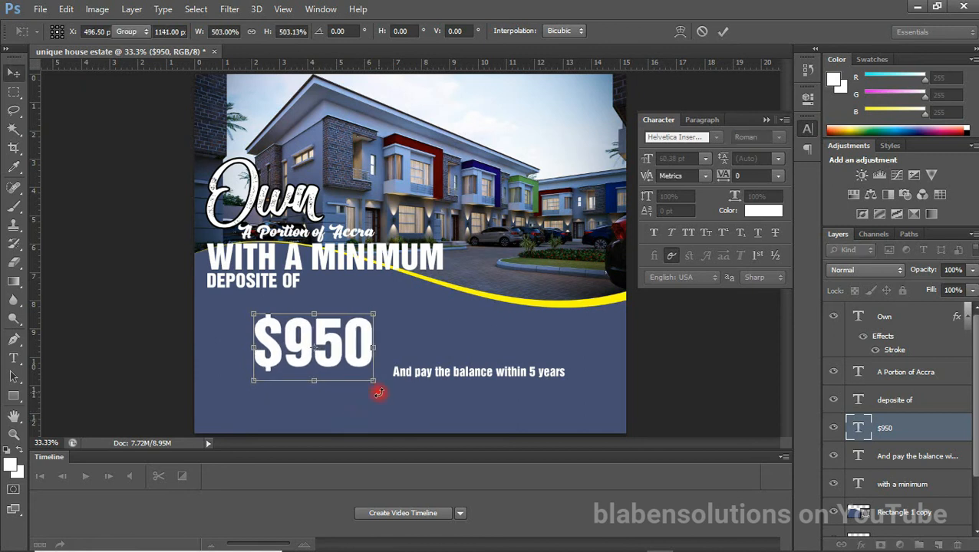
{"action": "key", "text": "Return"}
{"action": "left_click_drag", "start_coordinate": [366, 348], "coordinate": [362, 333]}
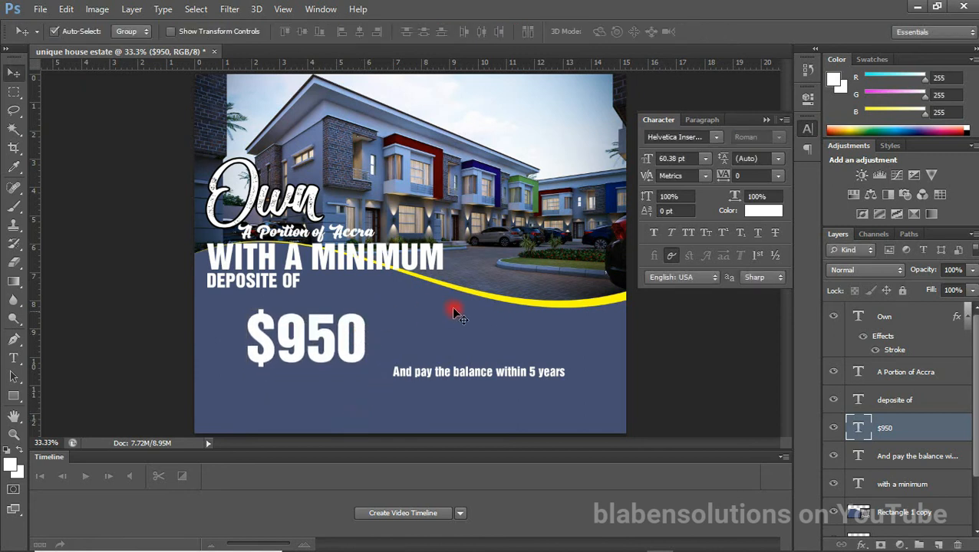
Step: Colour the "$950" text yellow (fffc00) by sampling the panel's curved edge
{"action": "left_click", "coordinate": [758, 210]}
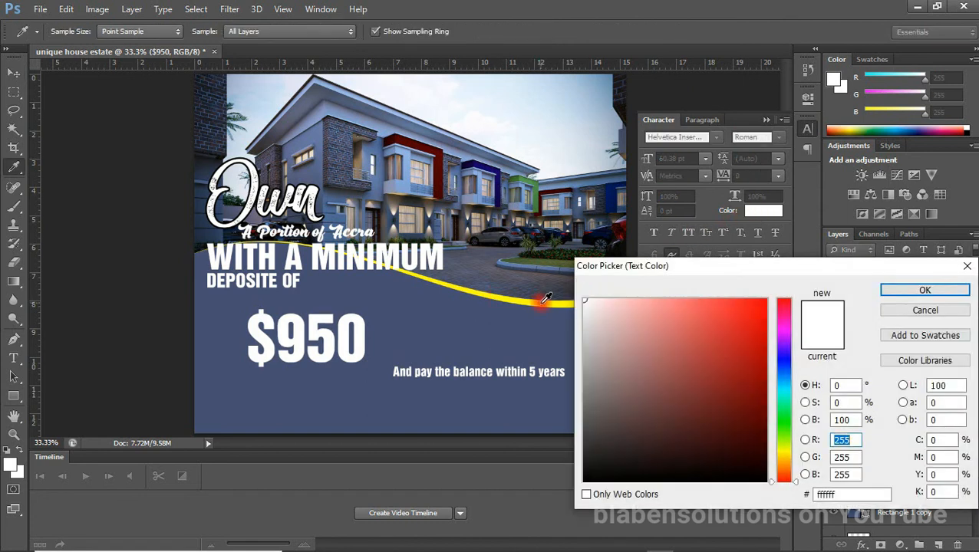
{"action": "left_click", "coordinate": [546, 297]}
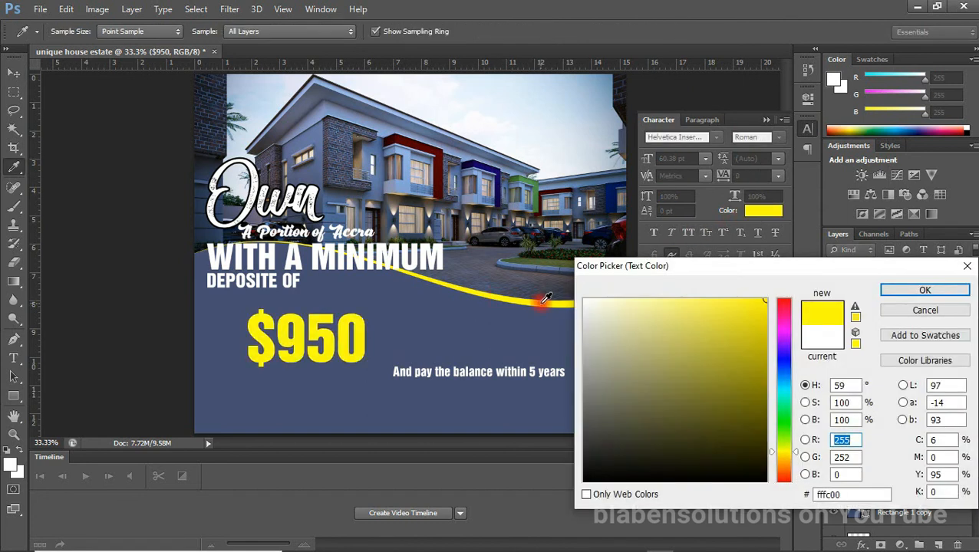
{"action": "left_click", "coordinate": [927, 288]}
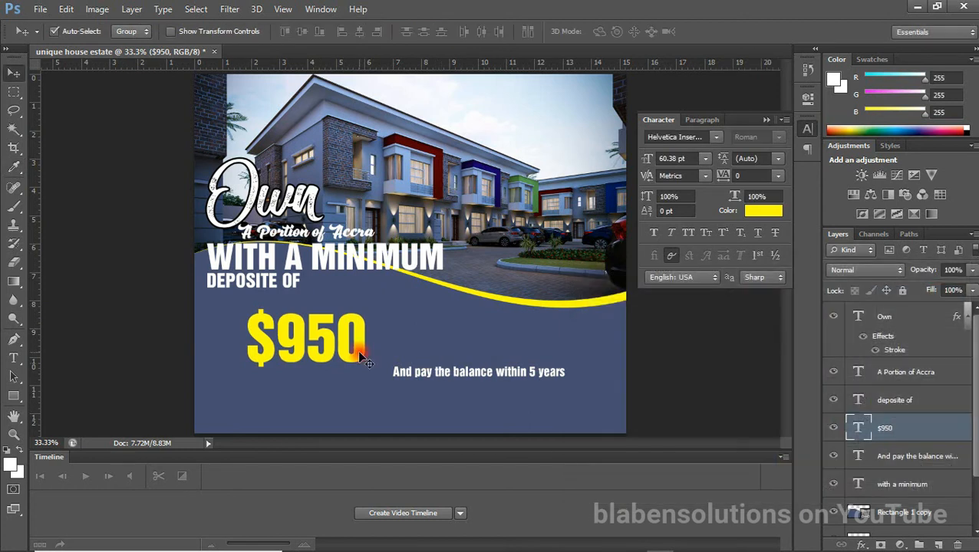
Step: Nudge "$950" slightly right and place "And pay the balance within 5 years" directly beneath it
{"action": "left_click_drag", "start_coordinate": [357, 350], "coordinate": [362, 353]}
{"action": "left_click_drag", "start_coordinate": [445, 377], "coordinate": [278, 386]}
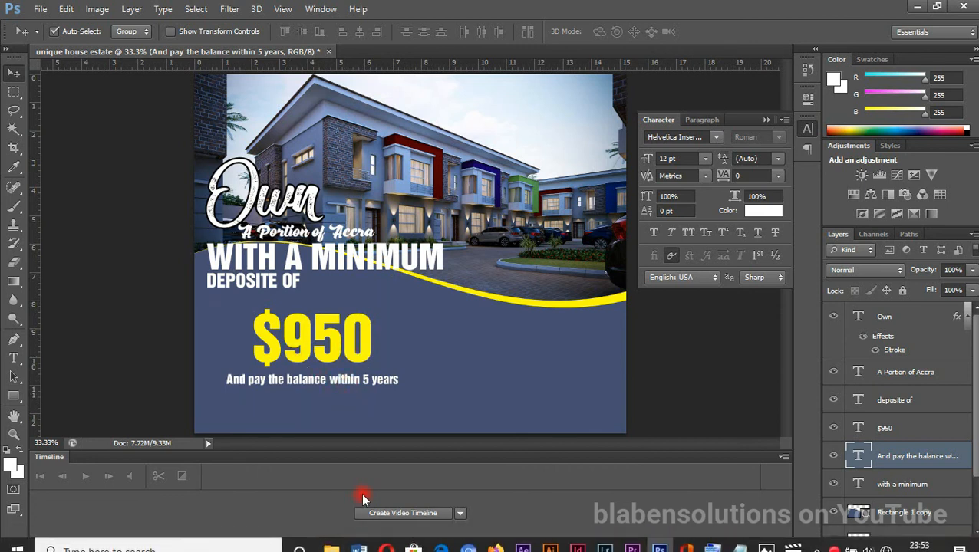
Step: Switch to New Text Document.txt in Notepad and copy the Call Us, Locate Us and Website details
{"action": "left_click", "coordinate": [333, 536]}
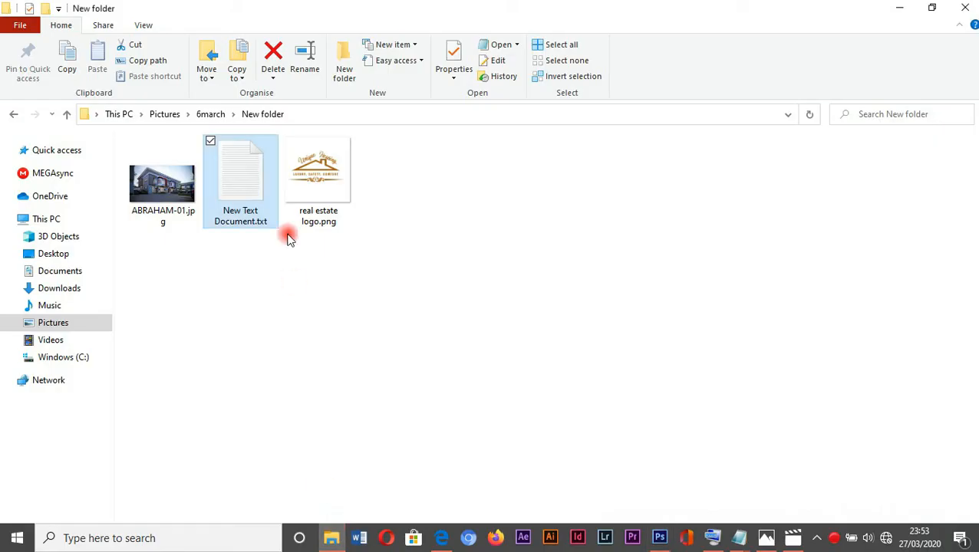
{"action": "left_click", "coordinate": [495, 382]}
{"action": "mouse_move", "coordinate": [638, 548]}
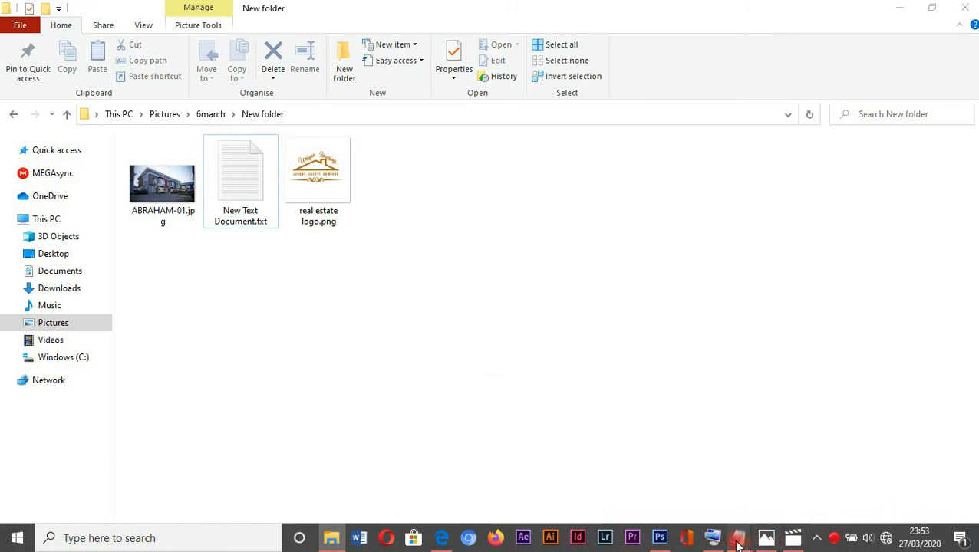
{"action": "mouse_move", "coordinate": [739, 538]}
{"action": "left_click", "coordinate": [777, 436]}
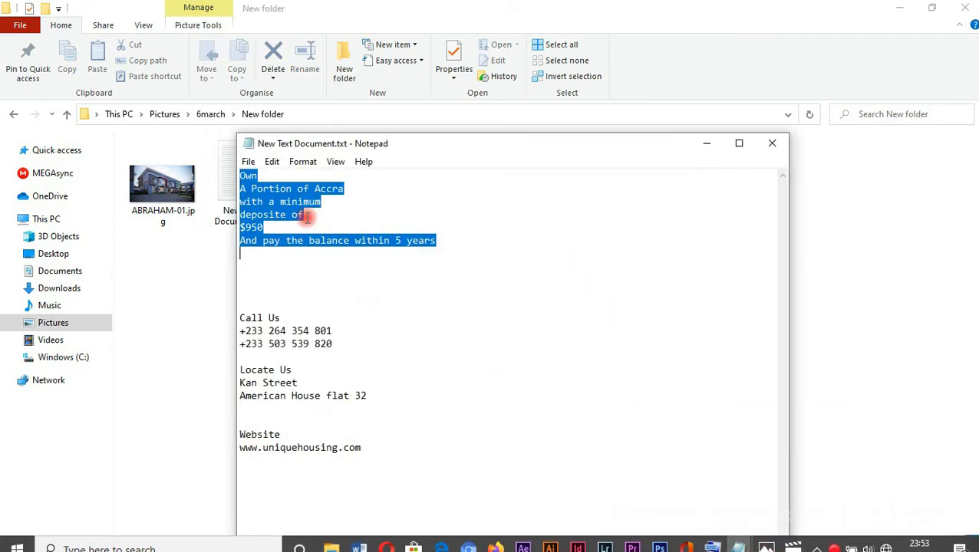
{"action": "left_click_drag", "start_coordinate": [239, 317], "coordinate": [379, 450]}
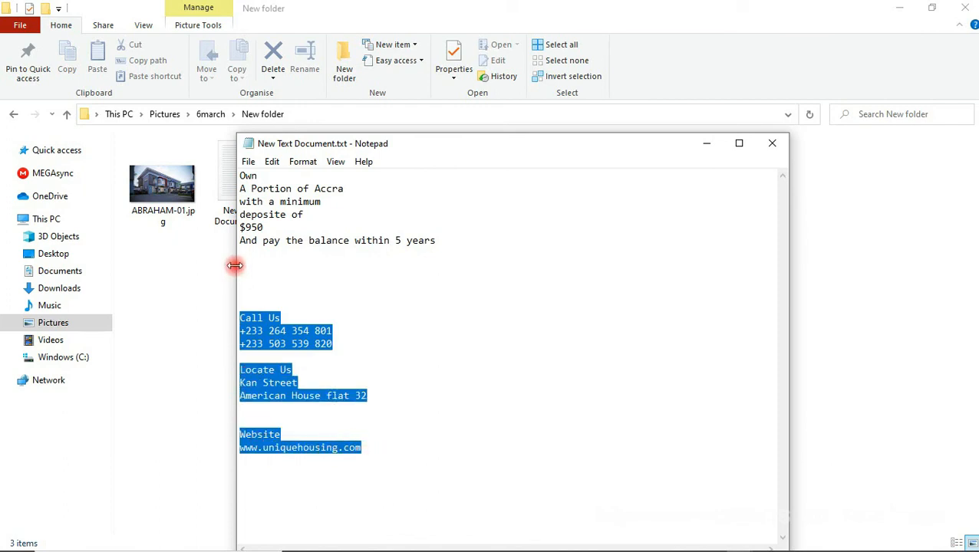
Step: Return to Photoshop and paste the copied contact details as a new text layer on the blue panel
{"action": "left_click", "coordinate": [670, 540]}
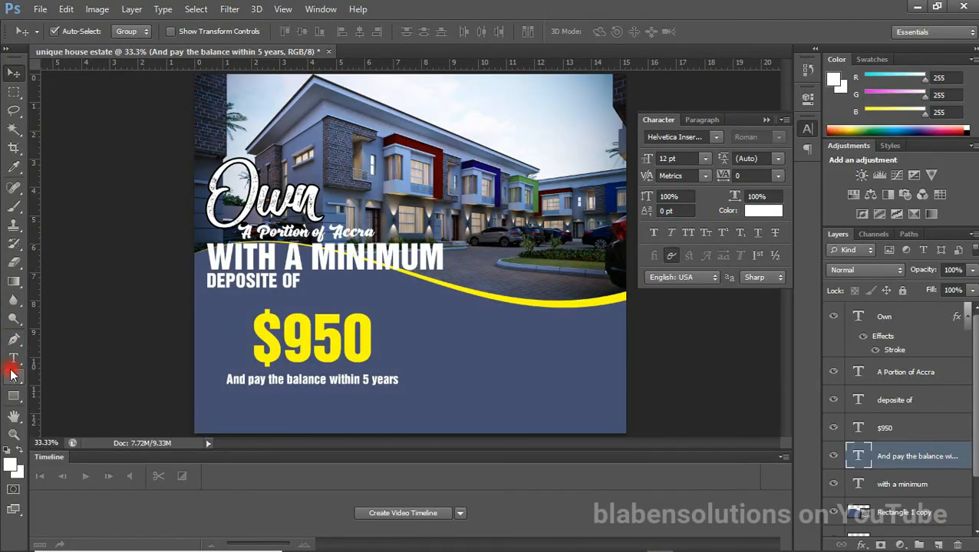
{"action": "left_click", "coordinate": [12, 365]}
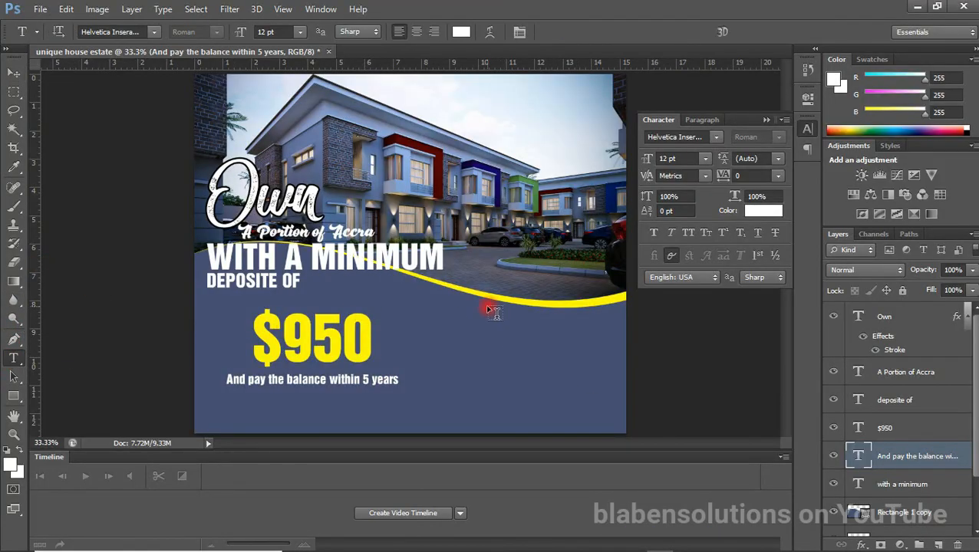
{"action": "left_click", "coordinate": [512, 336]}
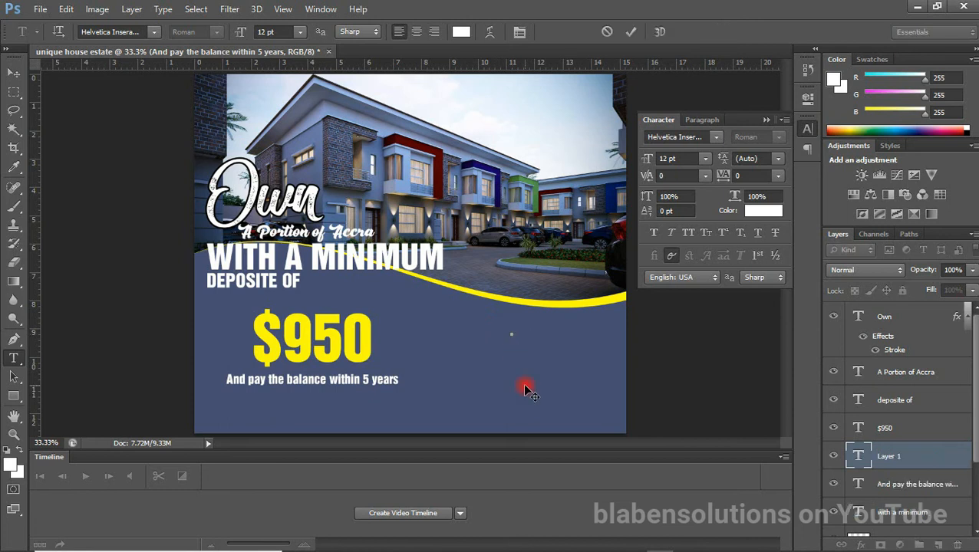
{"action": "key", "text": "ctrl+v"}
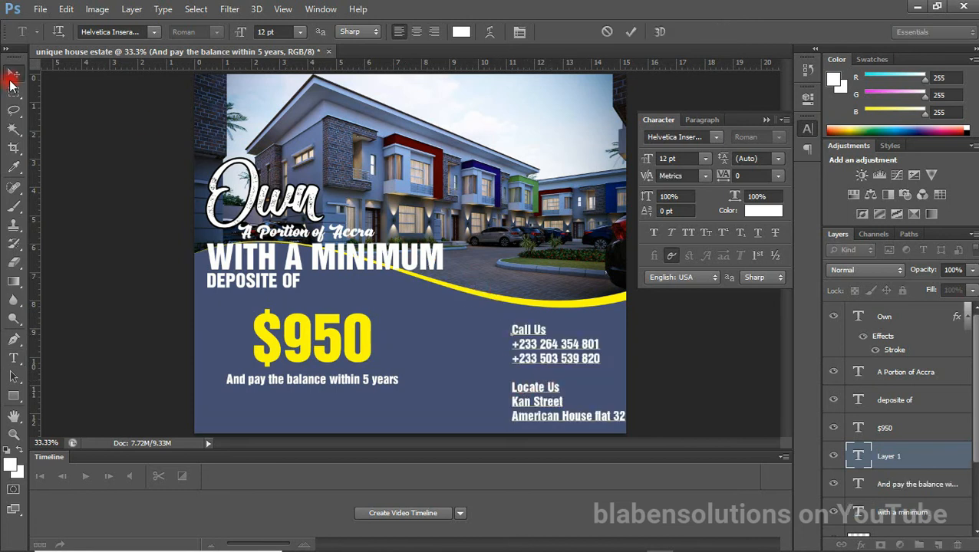
{"action": "left_click", "coordinate": [12, 74]}
Step: Position the contact details block beneath the yellow curve, to the right of "$950"
{"action": "left_click_drag", "start_coordinate": [520, 343], "coordinate": [496, 267]}
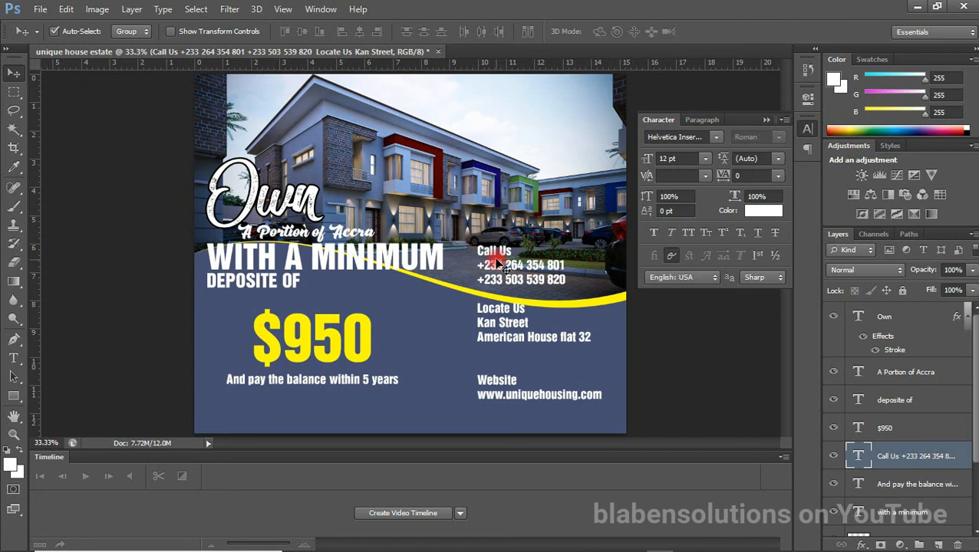
{"action": "left_click_drag", "start_coordinate": [499, 264], "coordinate": [506, 329]}
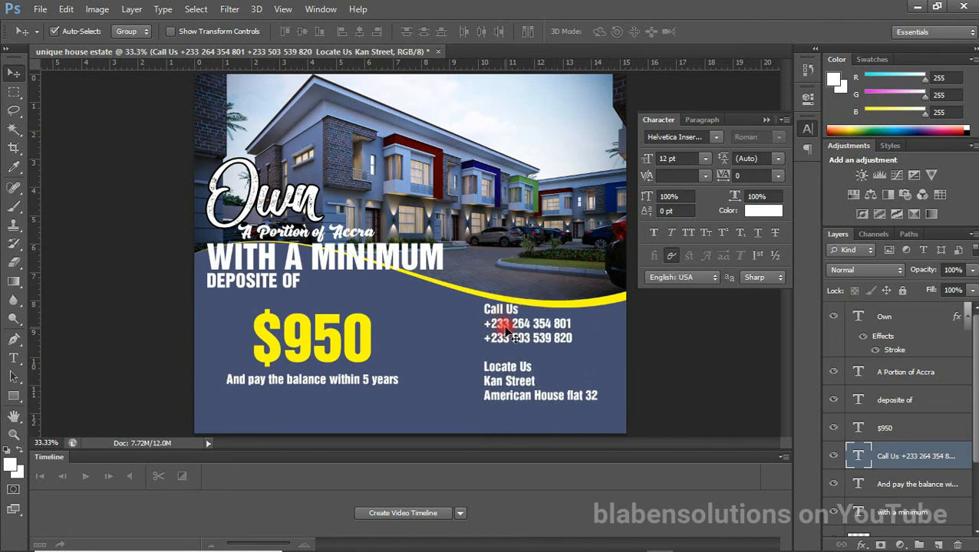
{"action": "left_click_drag", "start_coordinate": [506, 328], "coordinate": [518, 349]}
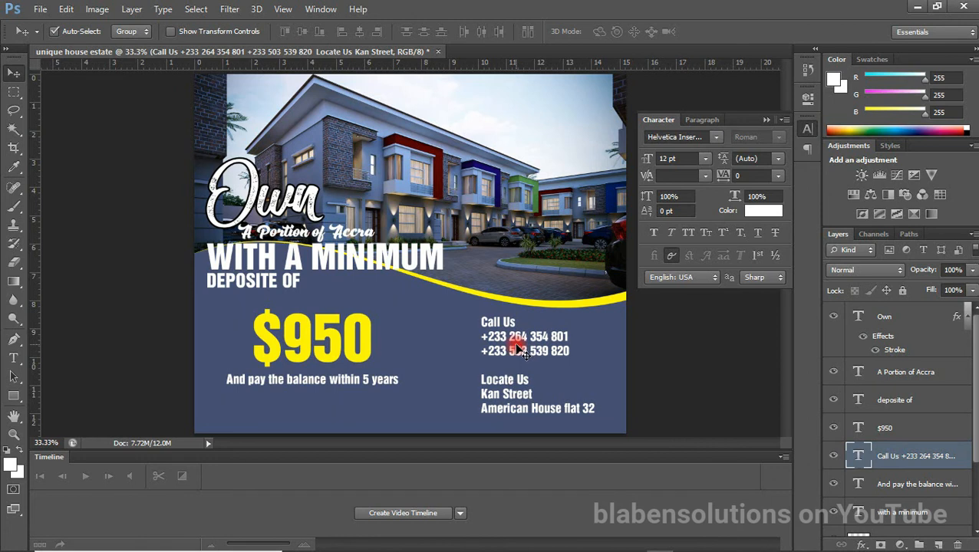
Step: Right-align all the text in the contact details block
{"action": "left_click", "coordinate": [13, 358]}
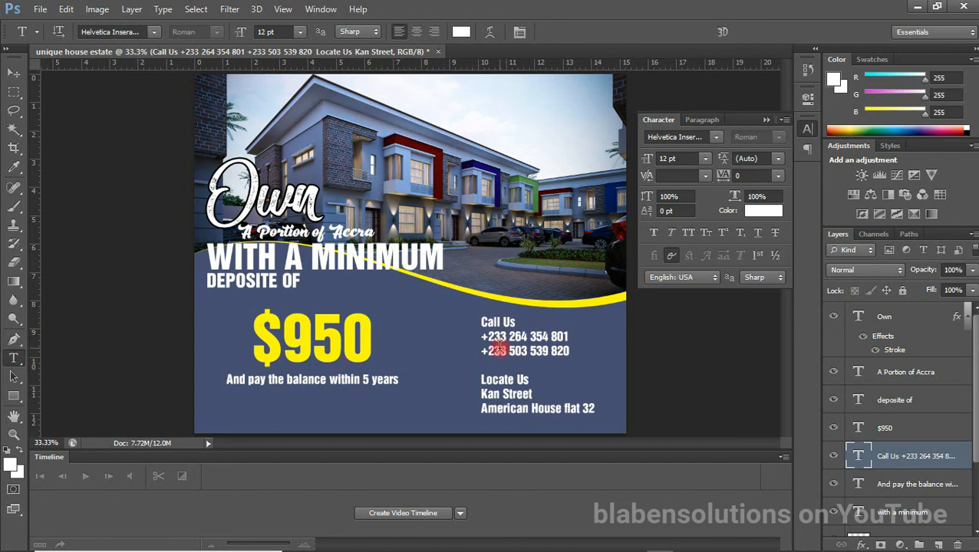
{"action": "left_click", "coordinate": [526, 338]}
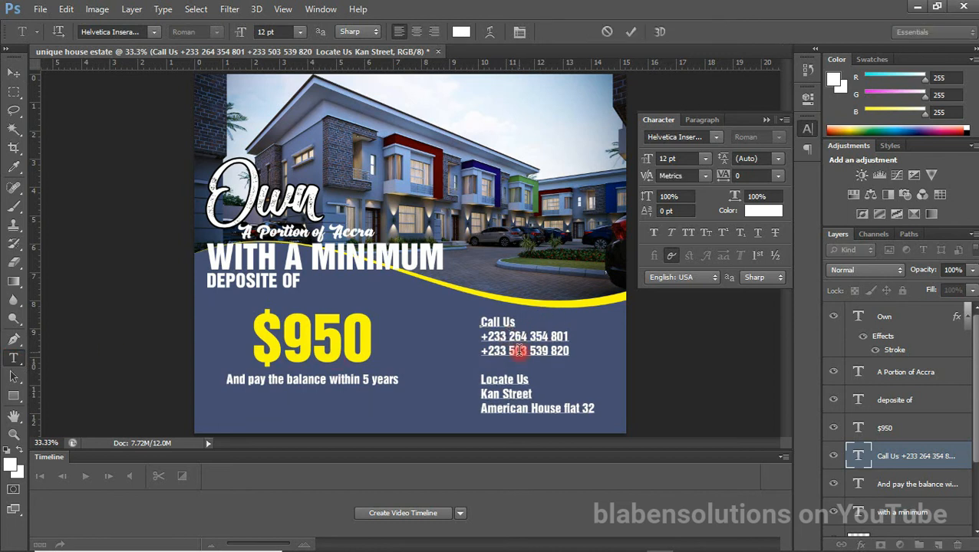
{"action": "key", "text": "ctrl+a"}
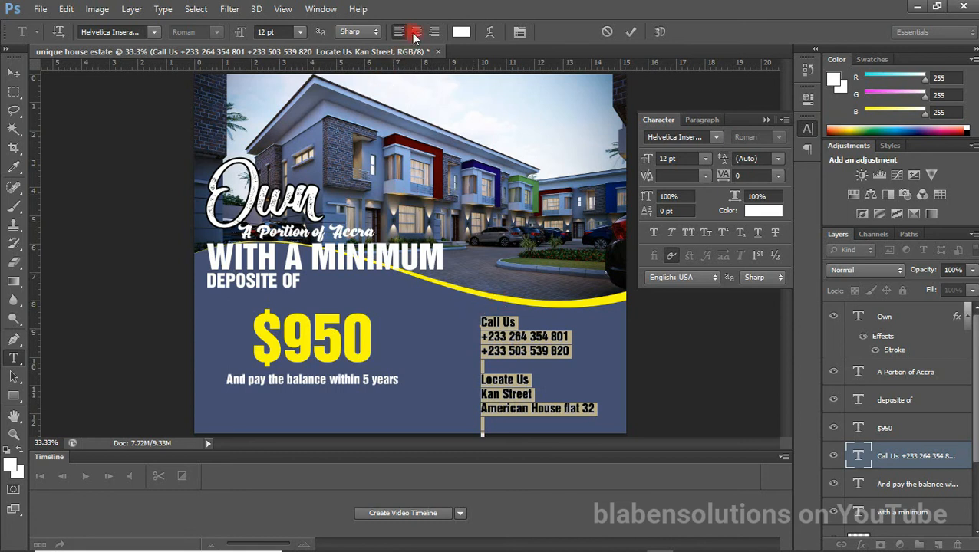
{"action": "left_click", "coordinate": [432, 33]}
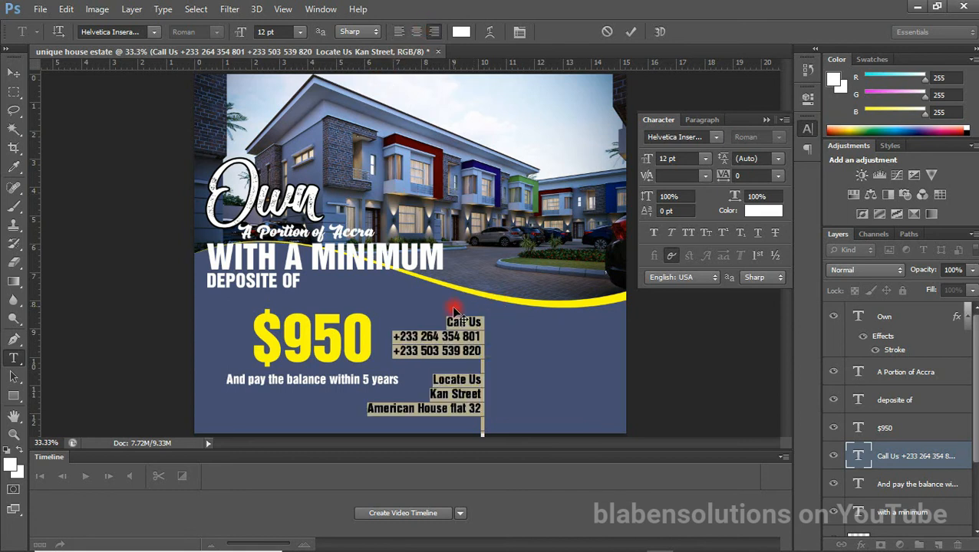
Step: Make the "Call Us" heading yellow (fffc00), sampled from the curve, and set it to 14 pt
{"action": "left_click_drag", "start_coordinate": [483, 323], "coordinate": [448, 322]}
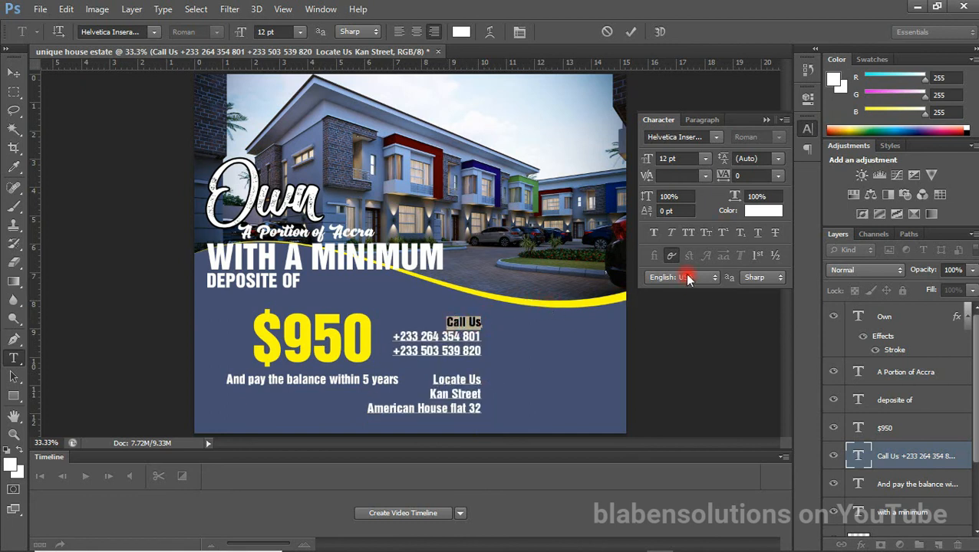
{"action": "left_click", "coordinate": [764, 211]}
{"action": "left_click", "coordinate": [538, 291]}
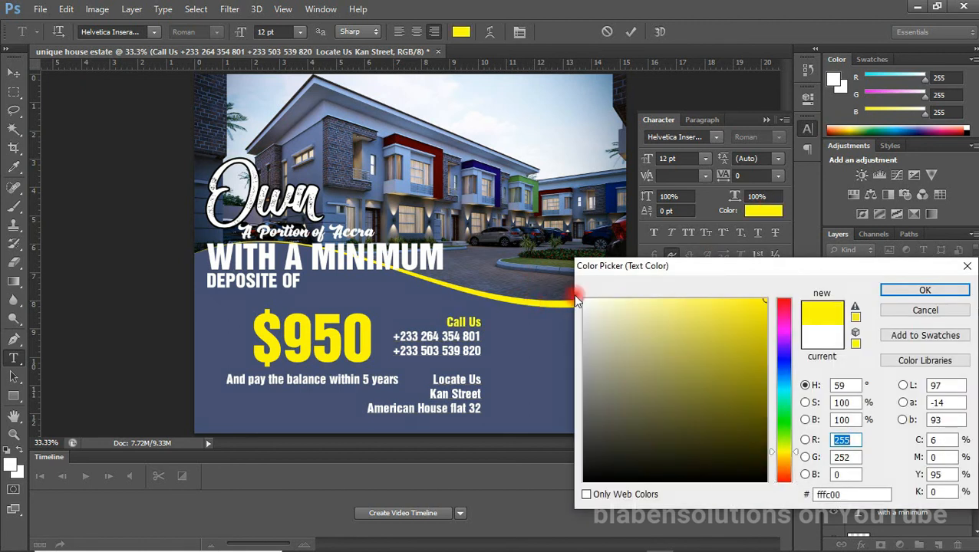
{"action": "left_click", "coordinate": [935, 291]}
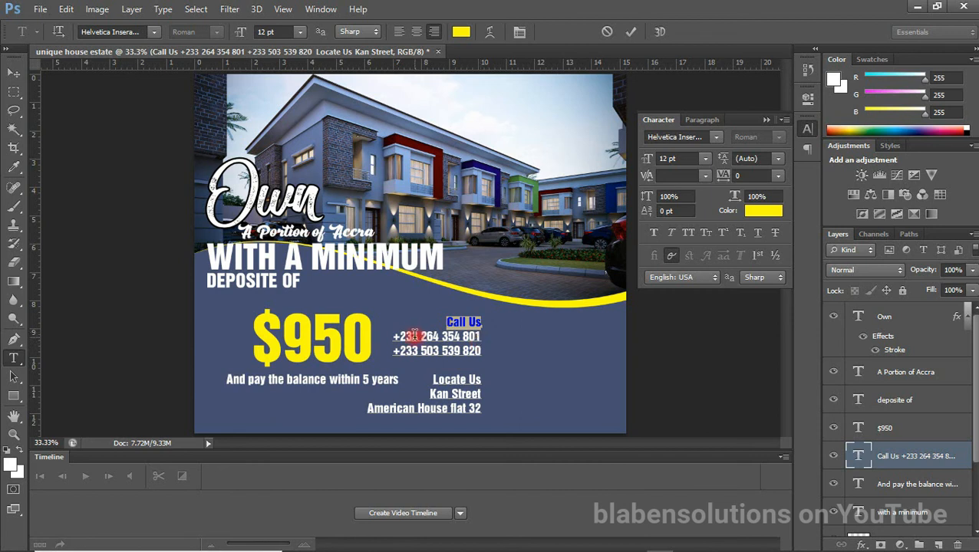
{"action": "left_click", "coordinate": [708, 161]}
{"action": "left_click", "coordinate": [693, 303]}
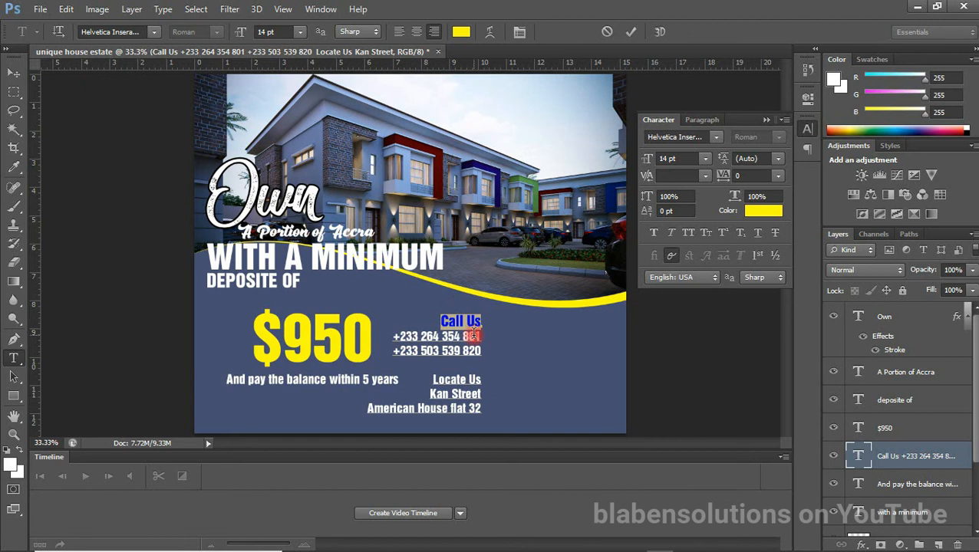
Step: Set the two phone number lines beneath "Call Us" to 10 pt
{"action": "left_click_drag", "start_coordinate": [394, 337], "coordinate": [436, 377]}
{"action": "left_click", "coordinate": [704, 161]}
{"action": "left_click", "coordinate": [699, 237]}
Step: Set the "Locate Us" heading to 14 pt and colour it the same yellow as "Call Us"
{"action": "left_click", "coordinate": [704, 158]}
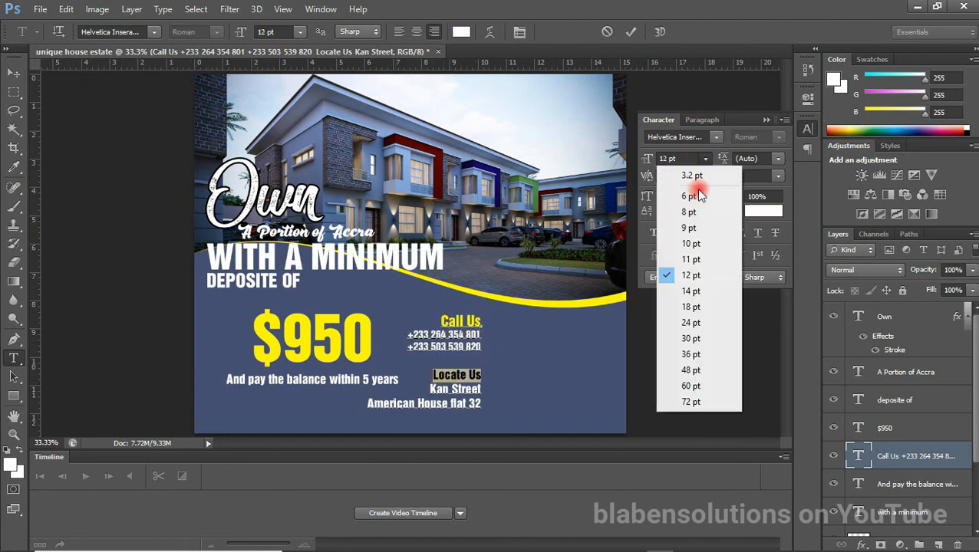
{"action": "left_click", "coordinate": [725, 285]}
{"action": "left_click", "coordinate": [764, 210]}
{"action": "left_click", "coordinate": [699, 299]}
{"action": "key", "text": "Return"}
Step: Set the two address lines beneath "Locate Us" to 10 pt and commit the text edits
{"action": "left_click_drag", "start_coordinate": [426, 390], "coordinate": [483, 407]}
{"action": "left_click", "coordinate": [704, 158]}
{"action": "left_click", "coordinate": [670, 241]}
{"action": "key", "text": "ctrl+Return"}
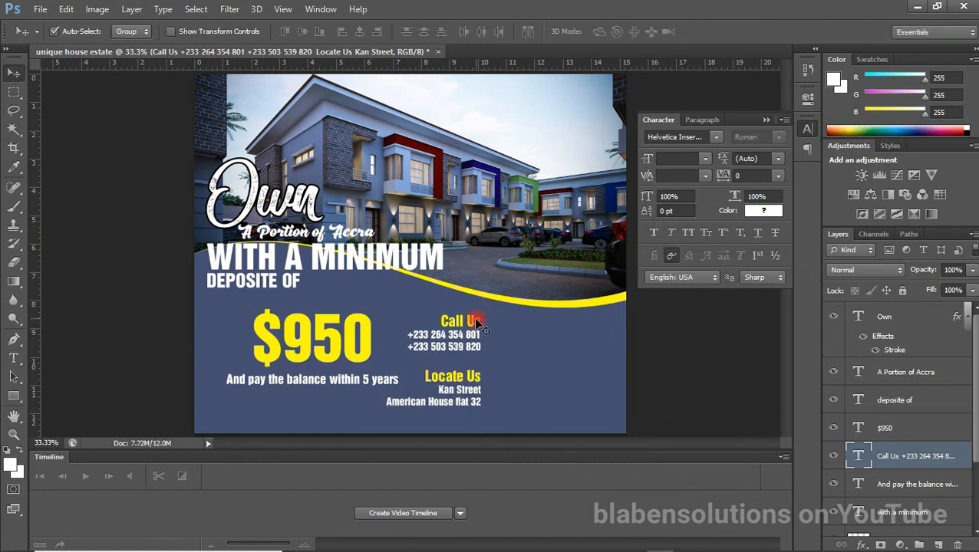
Step: Move the contact details block up until its "Website" lines sit within the canvas
{"action": "left_click_drag", "start_coordinate": [481, 447], "coordinate": [507, 389]}
{"action": "left_click", "coordinate": [516, 390]}
{"action": "left_click", "coordinate": [607, 31]}
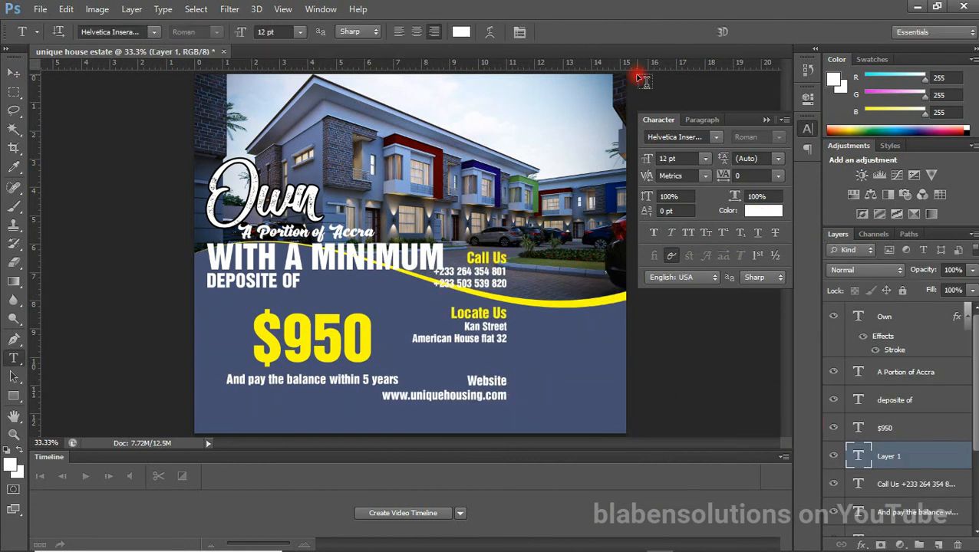
Step: Colour the "Website" heading yellow, sampled from "Call Us", and set it to 14 pt
{"action": "left_click_drag", "start_coordinate": [507, 386], "coordinate": [393, 386]}
{"action": "left_click", "coordinate": [760, 218]}
{"action": "left_click", "coordinate": [486, 257]}
{"action": "left_click", "coordinate": [895, 288]}
{"action": "left_click", "coordinate": [706, 160]}
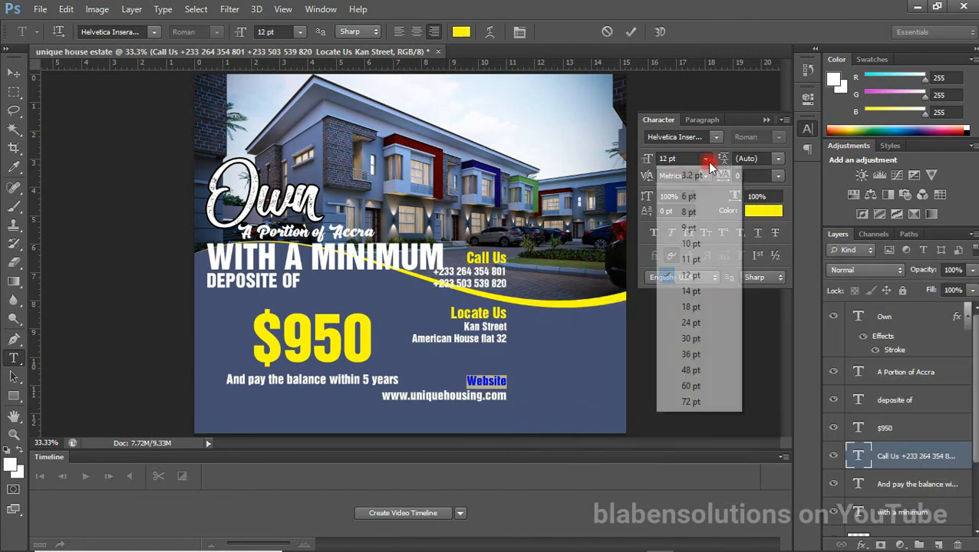
{"action": "left_click", "coordinate": [670, 290]}
Step: Set the web address line beneath "Website" to 10 pt
{"action": "left_click_drag", "start_coordinate": [506, 398], "coordinate": [375, 399]}
{"action": "left_click", "coordinate": [706, 159]}
{"action": "left_click", "coordinate": [675, 228]}
Step: Delete the blank lines separating the Call Us, Locate Us and Website groups
{"action": "left_click", "coordinate": [486, 369]}
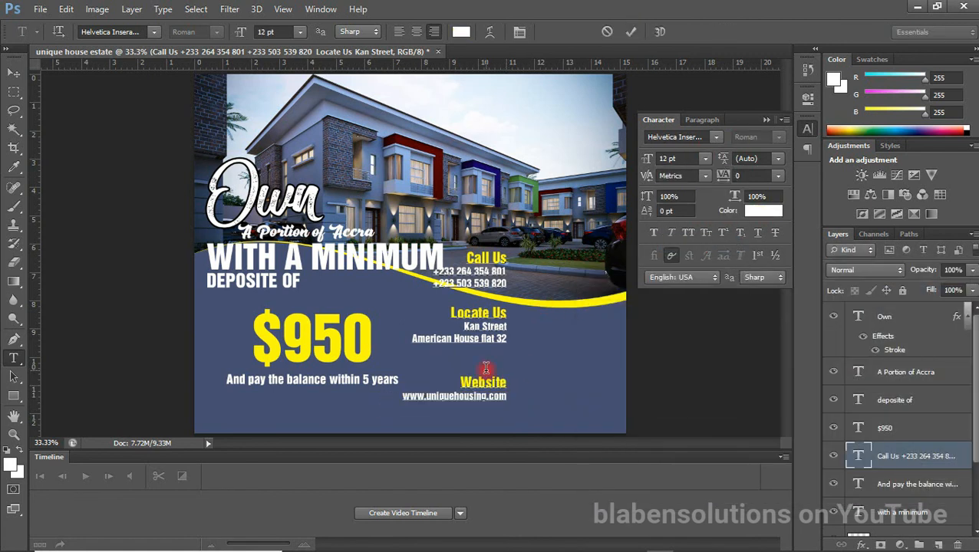
{"action": "key", "text": "BackSpace"}
{"action": "left_click", "coordinate": [490, 299]}
{"action": "key", "text": "BackSpace"}
{"action": "left_click", "coordinate": [497, 342]}
{"action": "key", "text": "BackSpace"}
Step: Move the compacted contact block beneath the yellow curve, near the flyer's right edge
{"action": "left_click", "coordinate": [13, 72]}
{"action": "left_click_drag", "start_coordinate": [475, 305], "coordinate": [581, 365]}
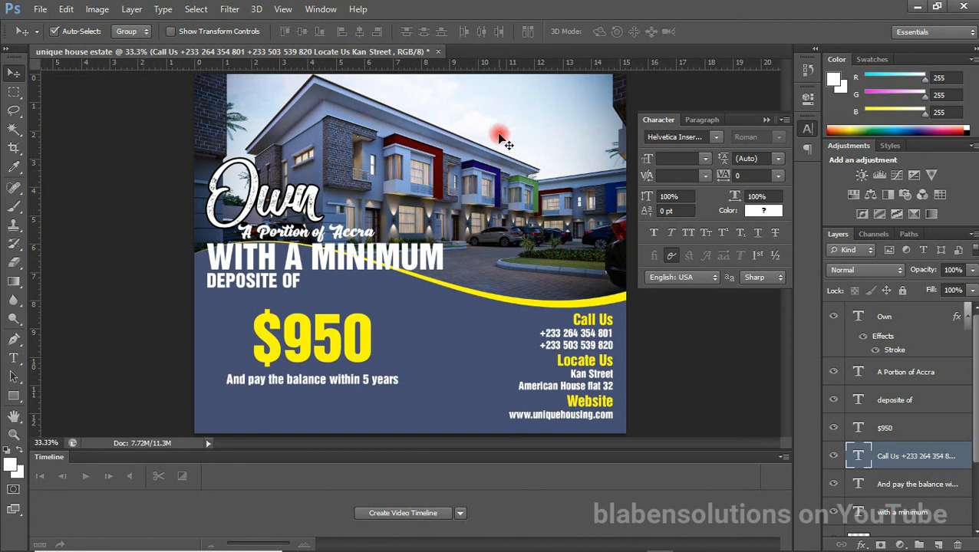
Step: Place real estate logo.png from File Explorer into the flyer, scale it to 17.80%, and move it into the sky near the upper-right corner
{"action": "mouse_move", "coordinate": [354, 550]}
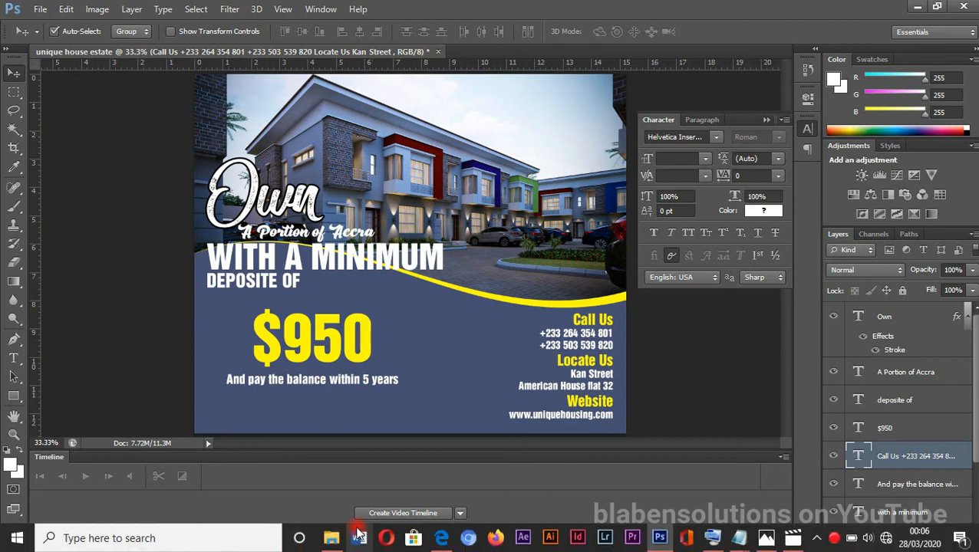
{"action": "left_click", "coordinate": [331, 541]}
{"action": "left_click", "coordinate": [310, 224]}
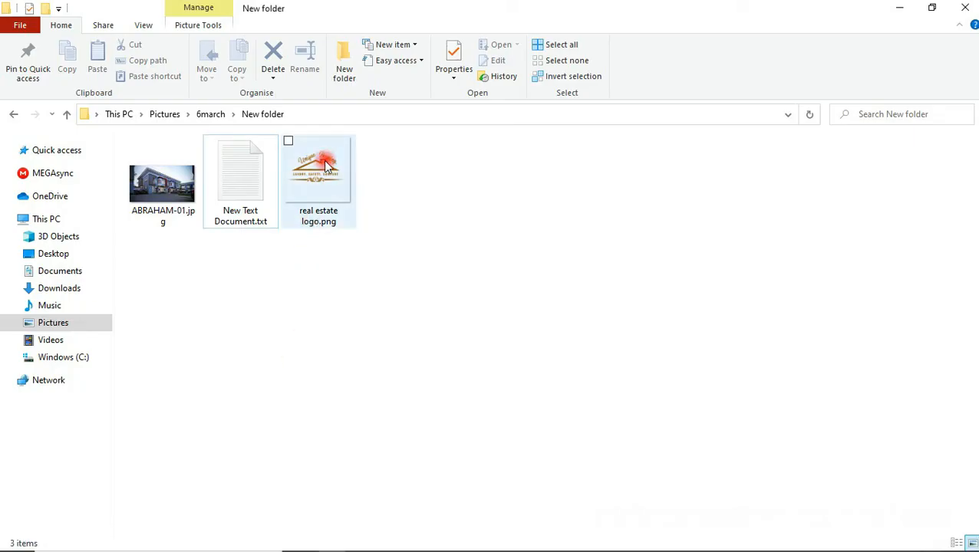
{"action": "left_click_drag", "start_coordinate": [389, 468], "coordinate": [538, 139]}
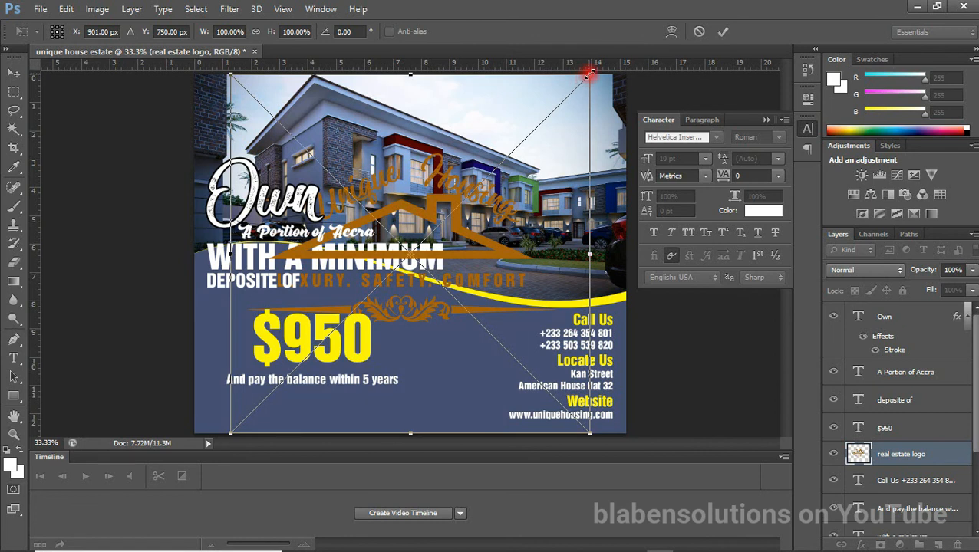
{"action": "left_click_drag", "start_coordinate": [589, 74], "coordinate": [351, 426]}
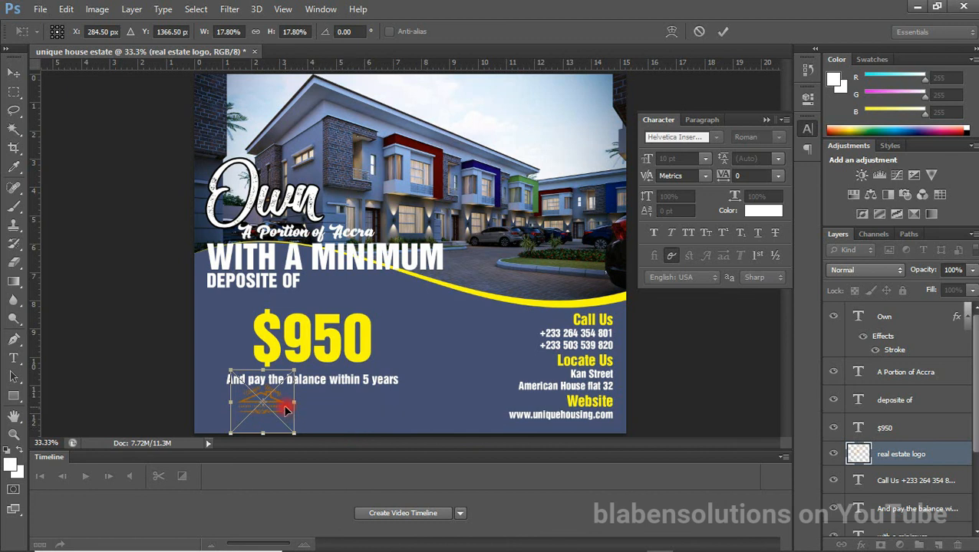
{"action": "key", "text": "Return"}
{"action": "left_click_drag", "start_coordinate": [284, 409], "coordinate": [581, 129]}
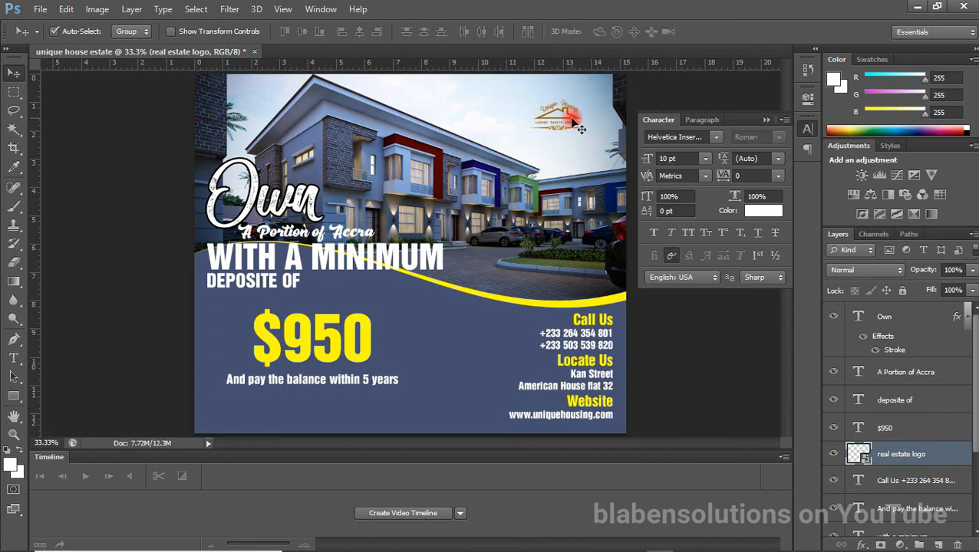
Step: Enlarge the logo to 25.33% and shift it slightly up and inward within the photo's sky
{"action": "key", "text": "ctrl+t"}
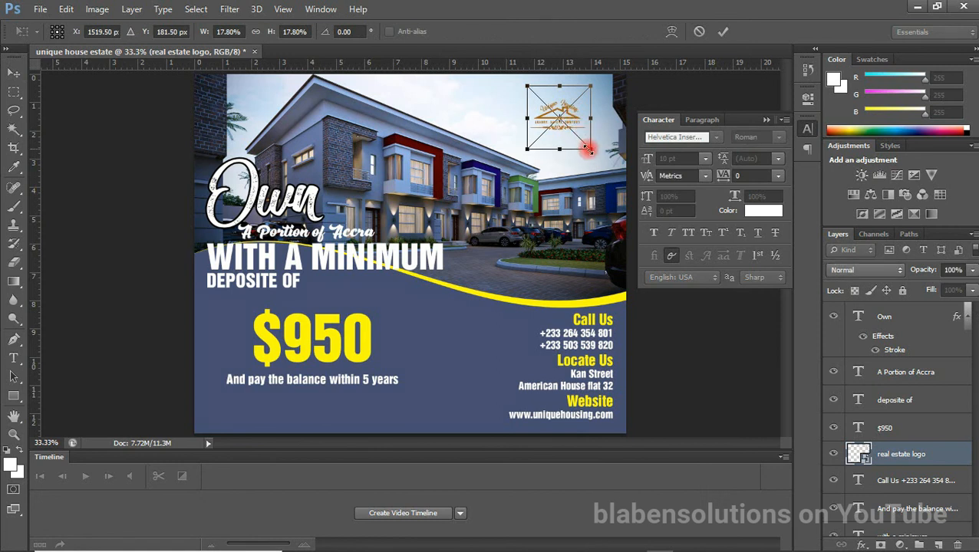
{"action": "left_click_drag", "start_coordinate": [591, 150], "coordinate": [611, 167]}
{"action": "key", "text": "Return"}
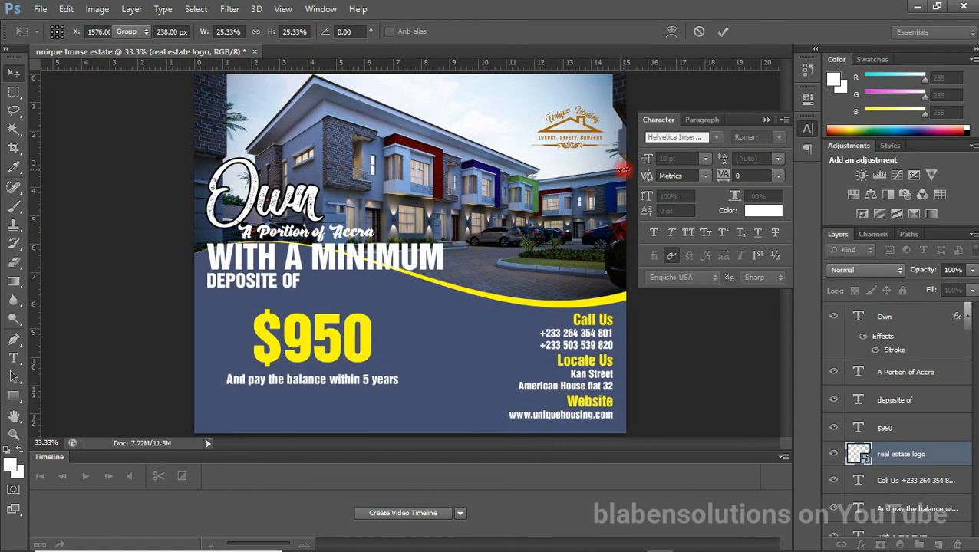
{"action": "left_click_drag", "start_coordinate": [576, 147], "coordinate": [559, 137]}
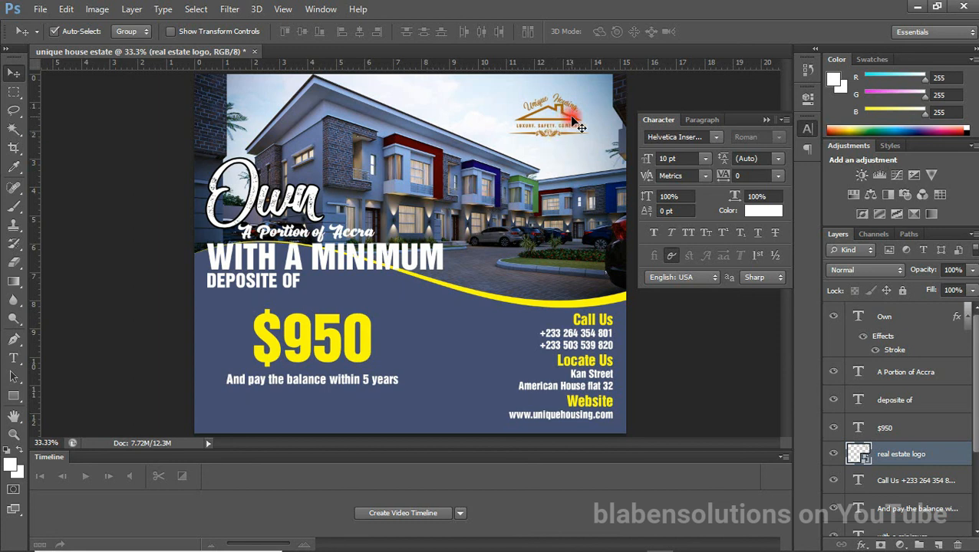
Step: Duplicate the logo into the blue panel's lower-left area, beneath the "And pay the balance within 5 years" line
{"action": "left_click_drag", "start_coordinate": [572, 116], "coordinate": [285, 403]}
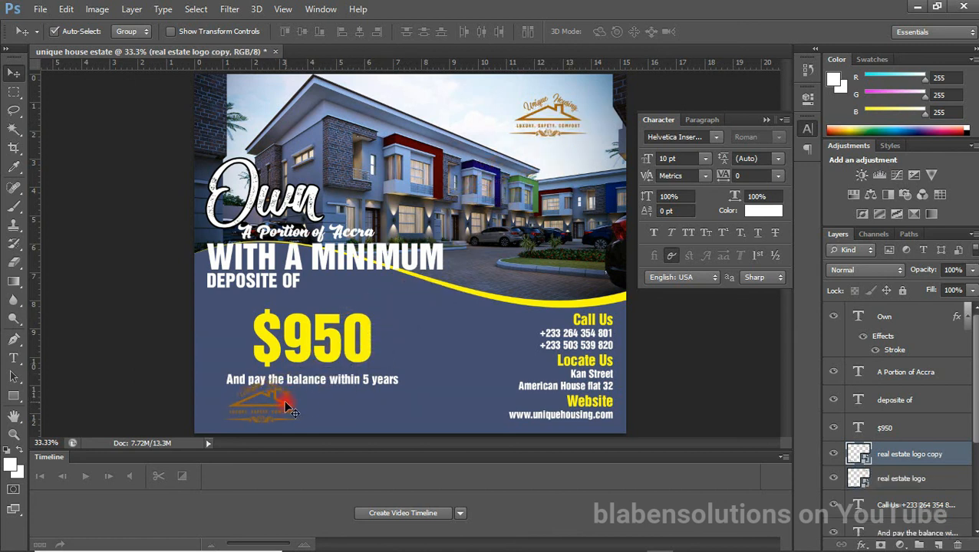
{"action": "double_click", "coordinate": [857, 455]}
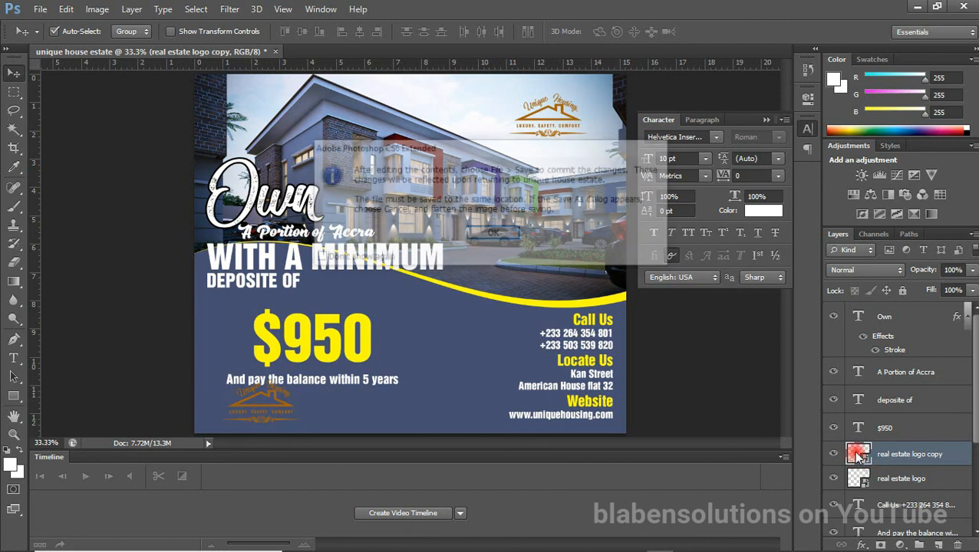
{"action": "left_click", "coordinate": [491, 235]}
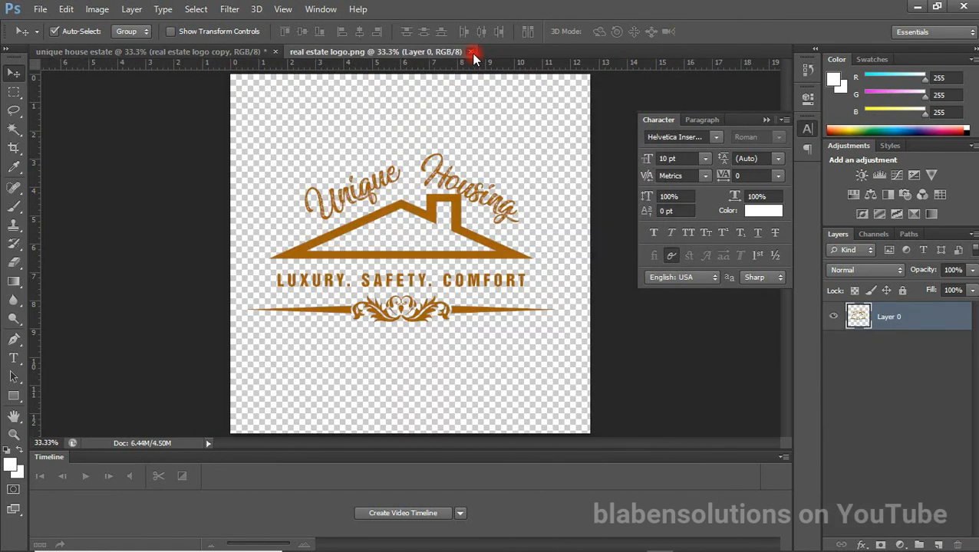
{"action": "left_click", "coordinate": [472, 52]}
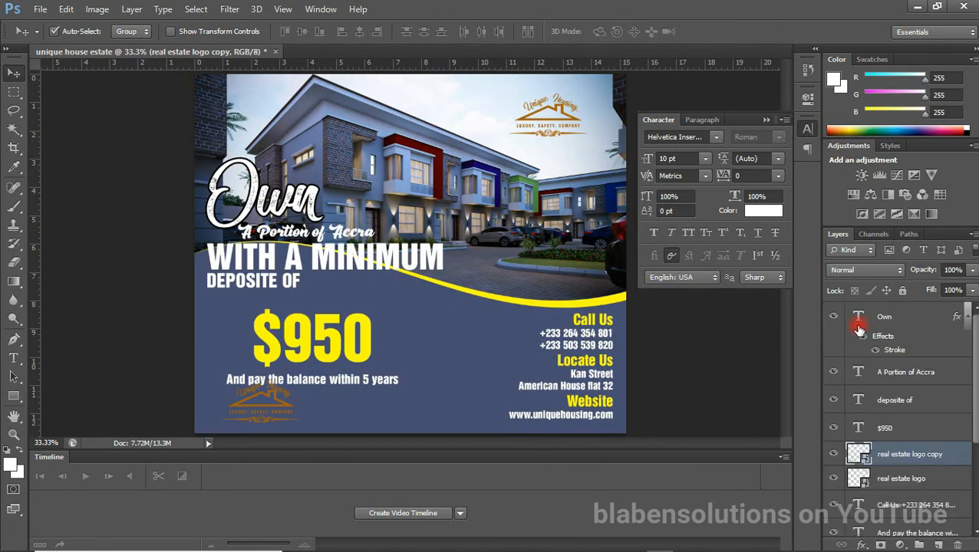
Step: Rasterize the real estate logo copy layer and give it a white (ffffff) Color Overlay in Normal mode at 100% opacity
{"action": "right_click", "coordinate": [921, 455]}
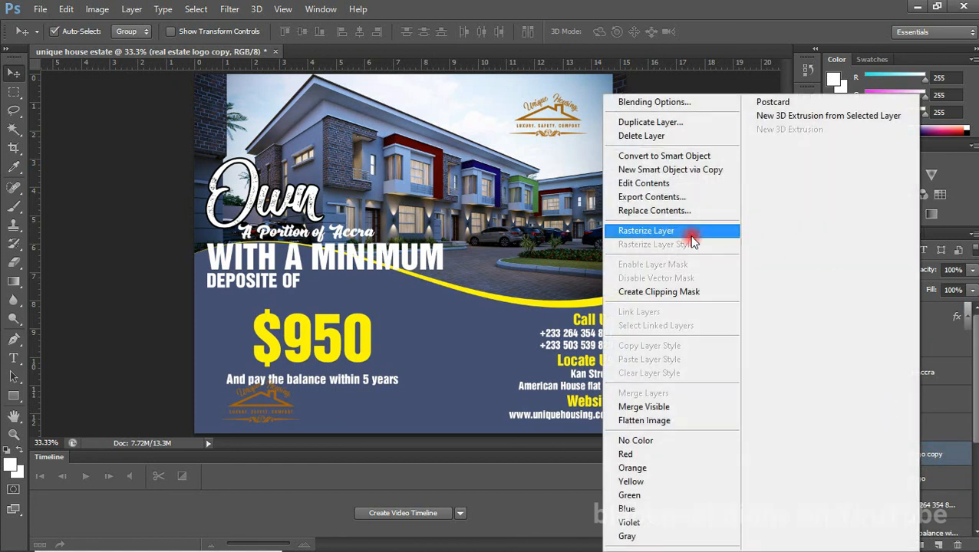
{"action": "left_click", "coordinate": [671, 232]}
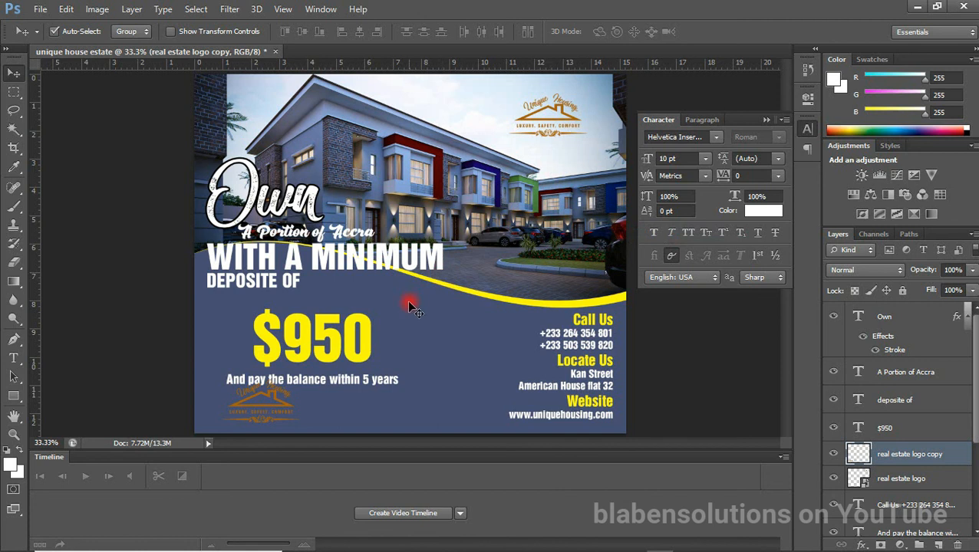
{"action": "left_click", "coordinate": [855, 456]}
{"action": "double_click", "coordinate": [855, 457]}
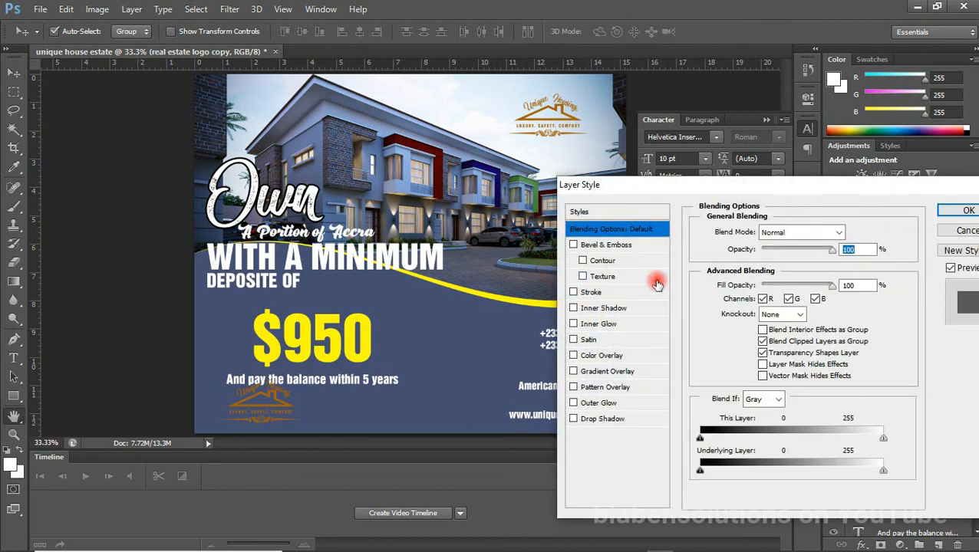
{"action": "left_click", "coordinate": [600, 355]}
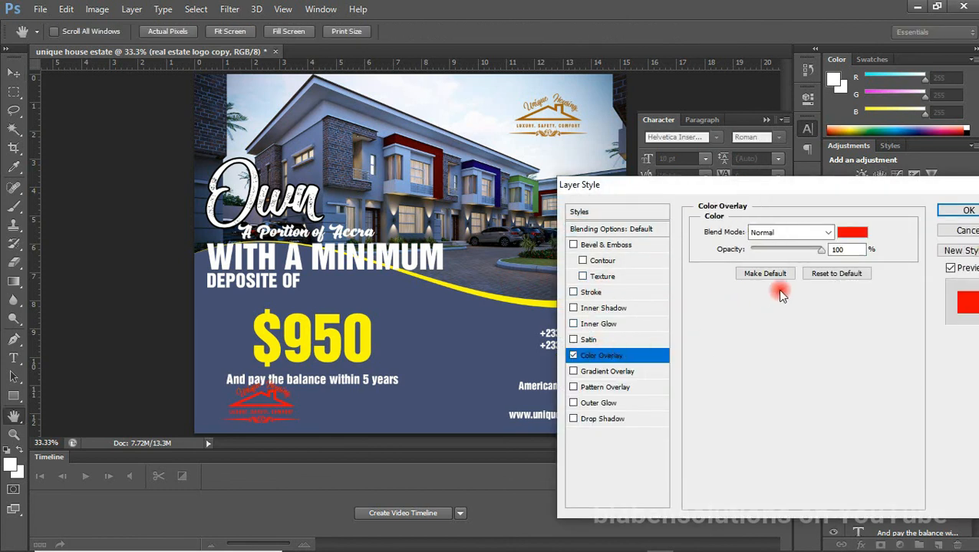
{"action": "left_click", "coordinate": [852, 232]}
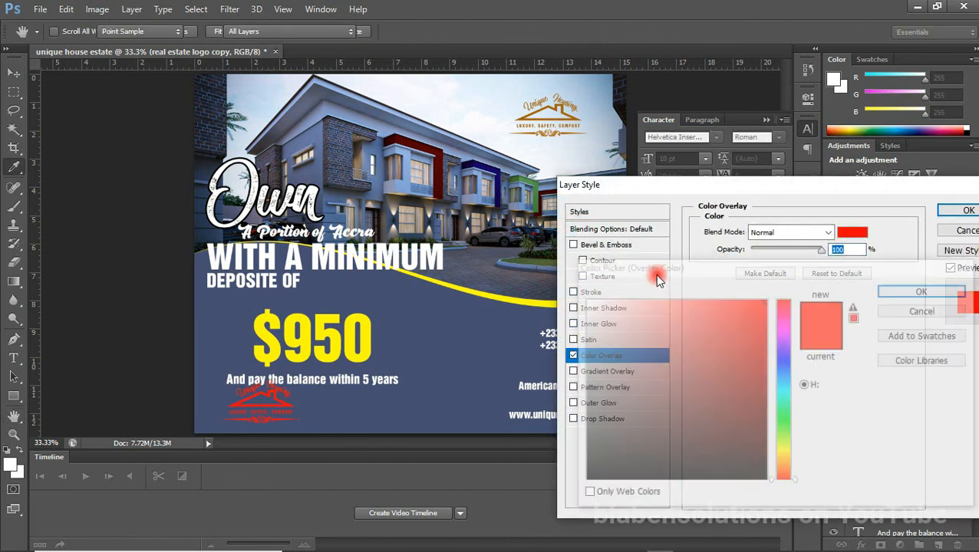
{"action": "left_click", "coordinate": [581, 298]}
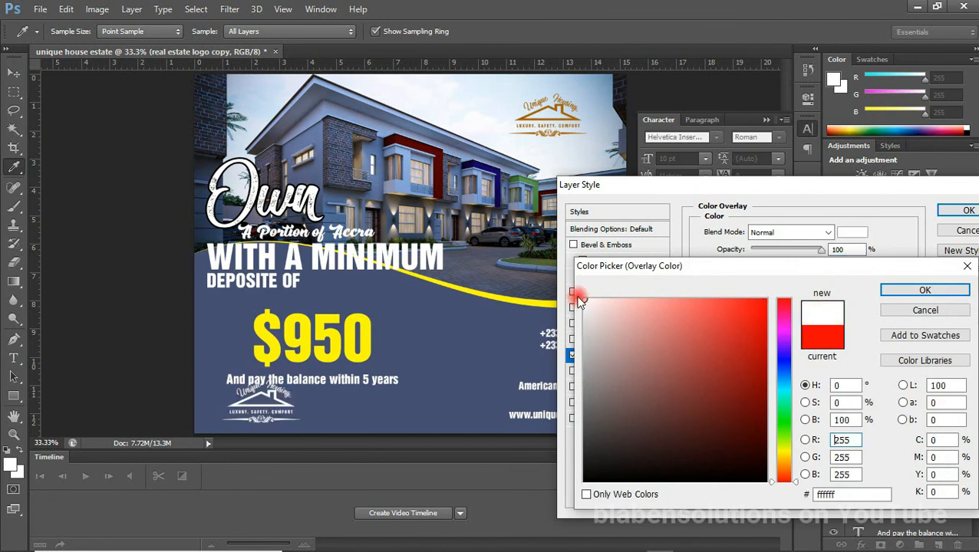
{"action": "left_click", "coordinate": [949, 289]}
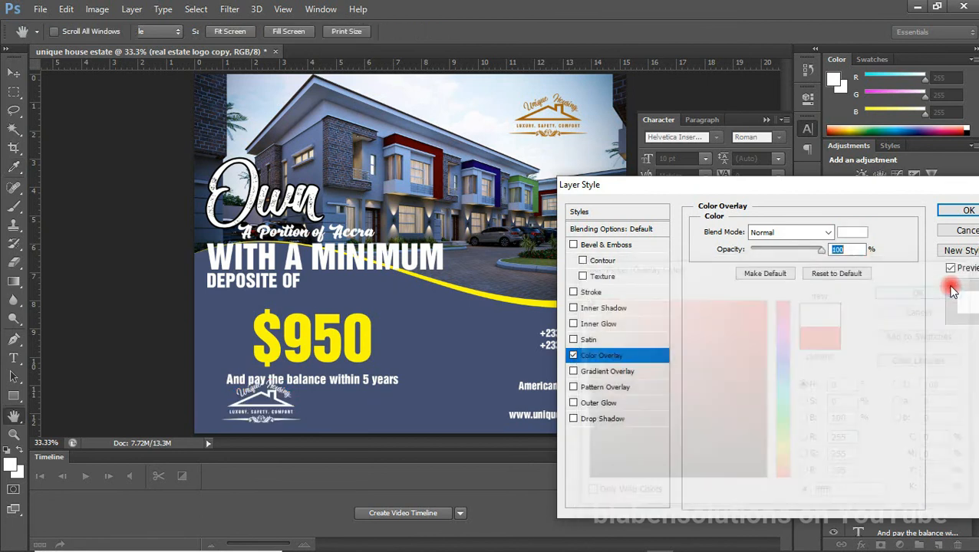
{"action": "left_click", "coordinate": [964, 208]}
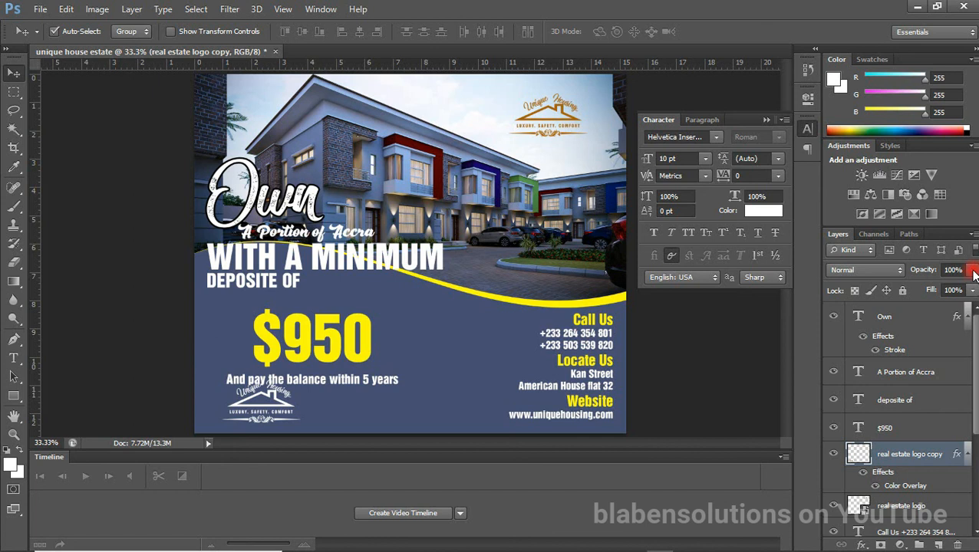
Step: Set the white logo copy's opacity to 20% and shrink it so it sits clear of the balance line
{"action": "key", "text": "3"}
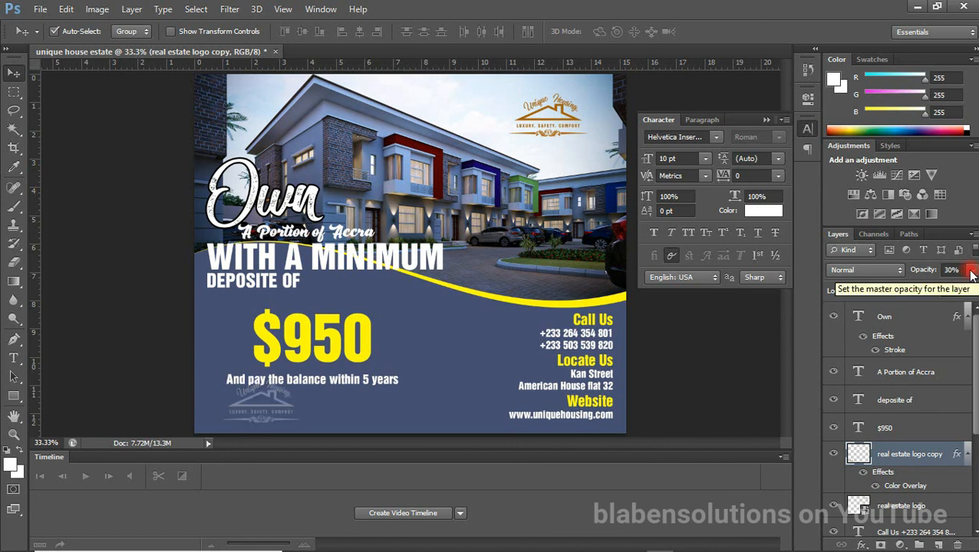
{"action": "key", "text": "2"}
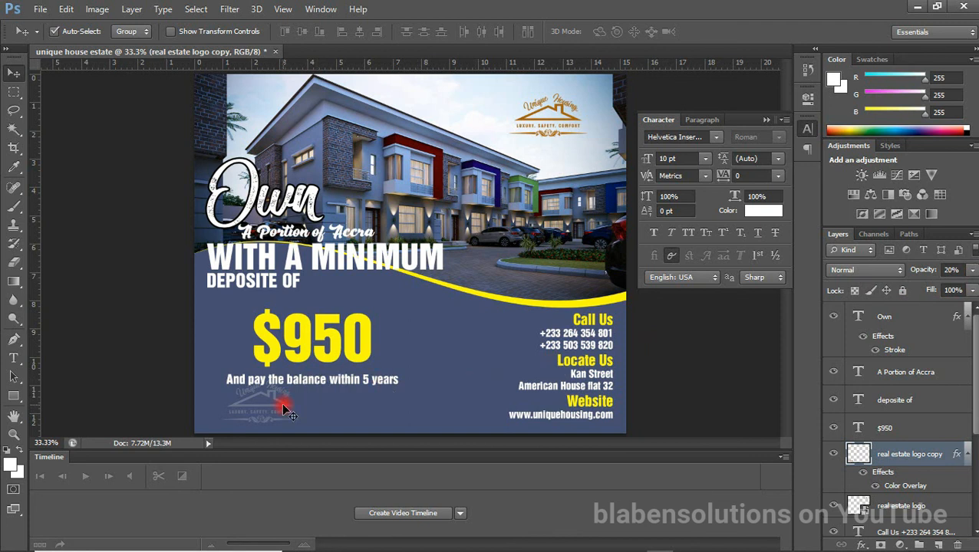
{"action": "key", "text": "ctrl+t"}
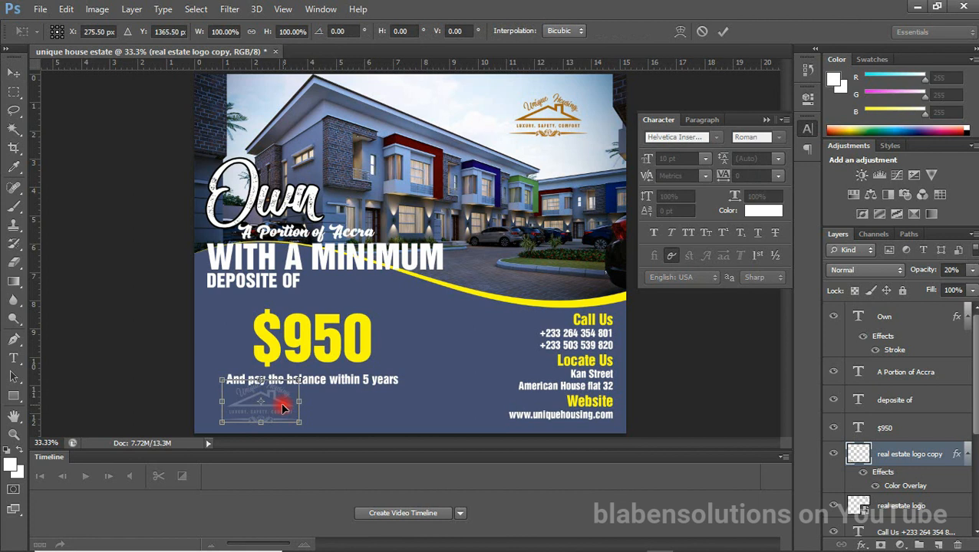
{"action": "left_click_drag", "start_coordinate": [290, 384], "coordinate": [271, 396]}
{"action": "key", "text": "Return"}
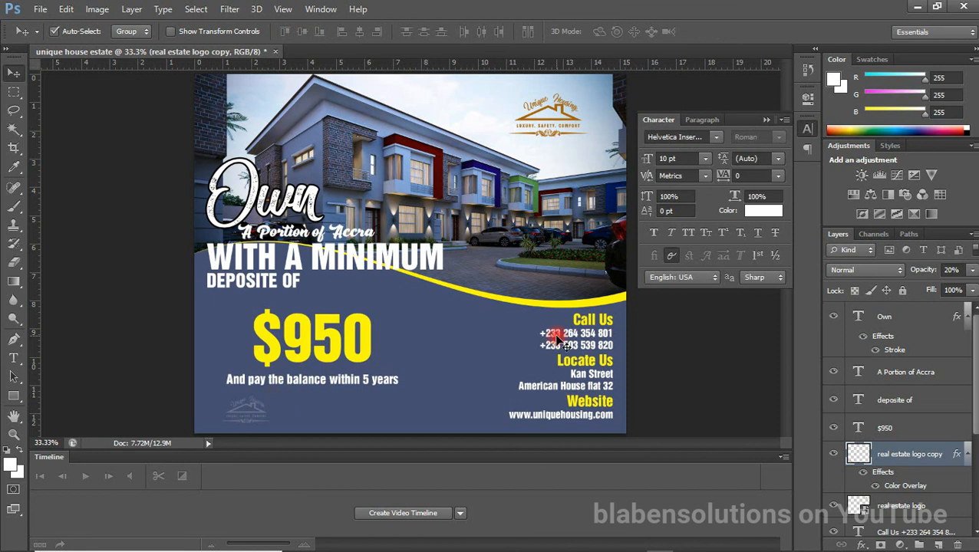